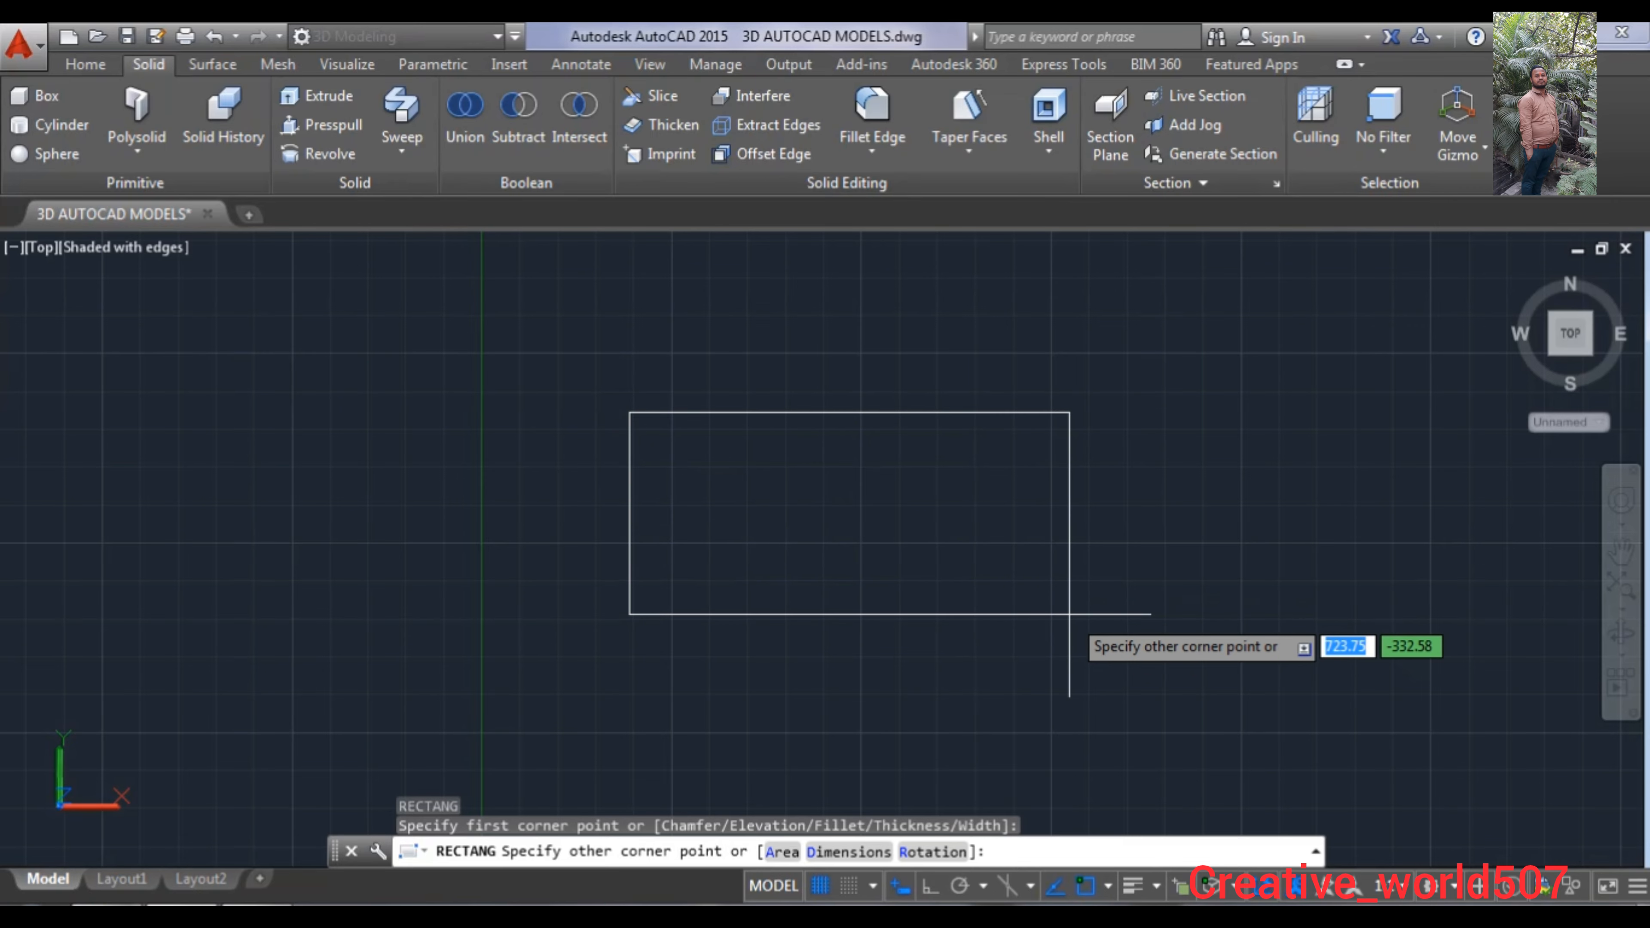
# - Complete the rectangle from its first corner with a length of 90 and a height of 48
pyautogui.write('90')
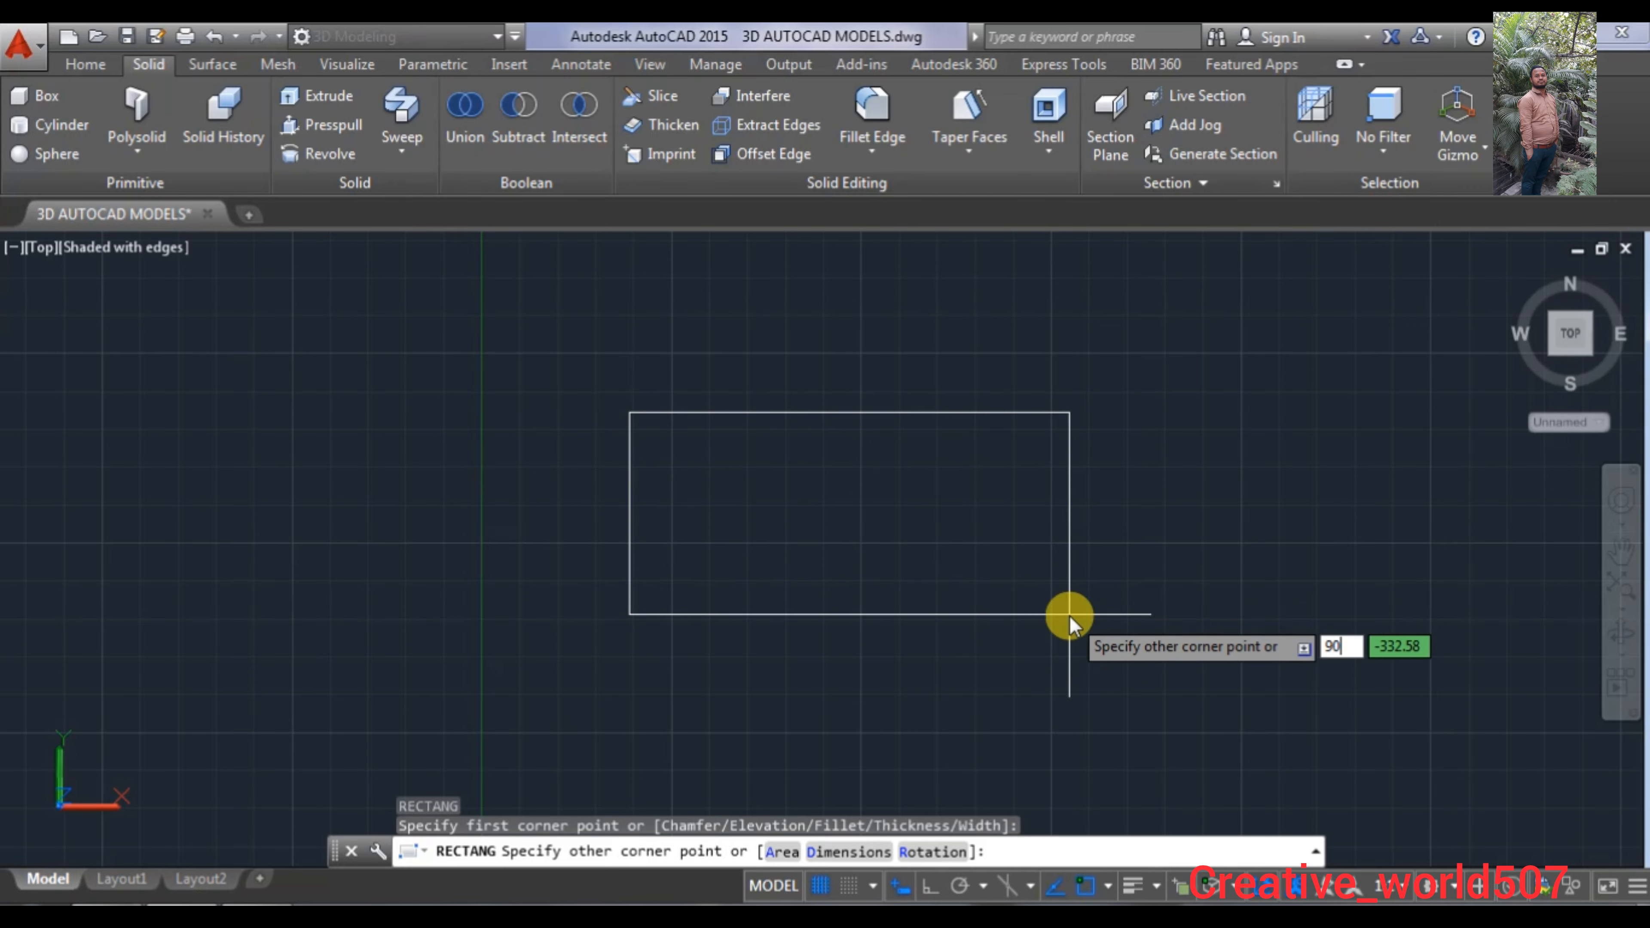
pyautogui.press('Tab')
pyautogui.write('4')
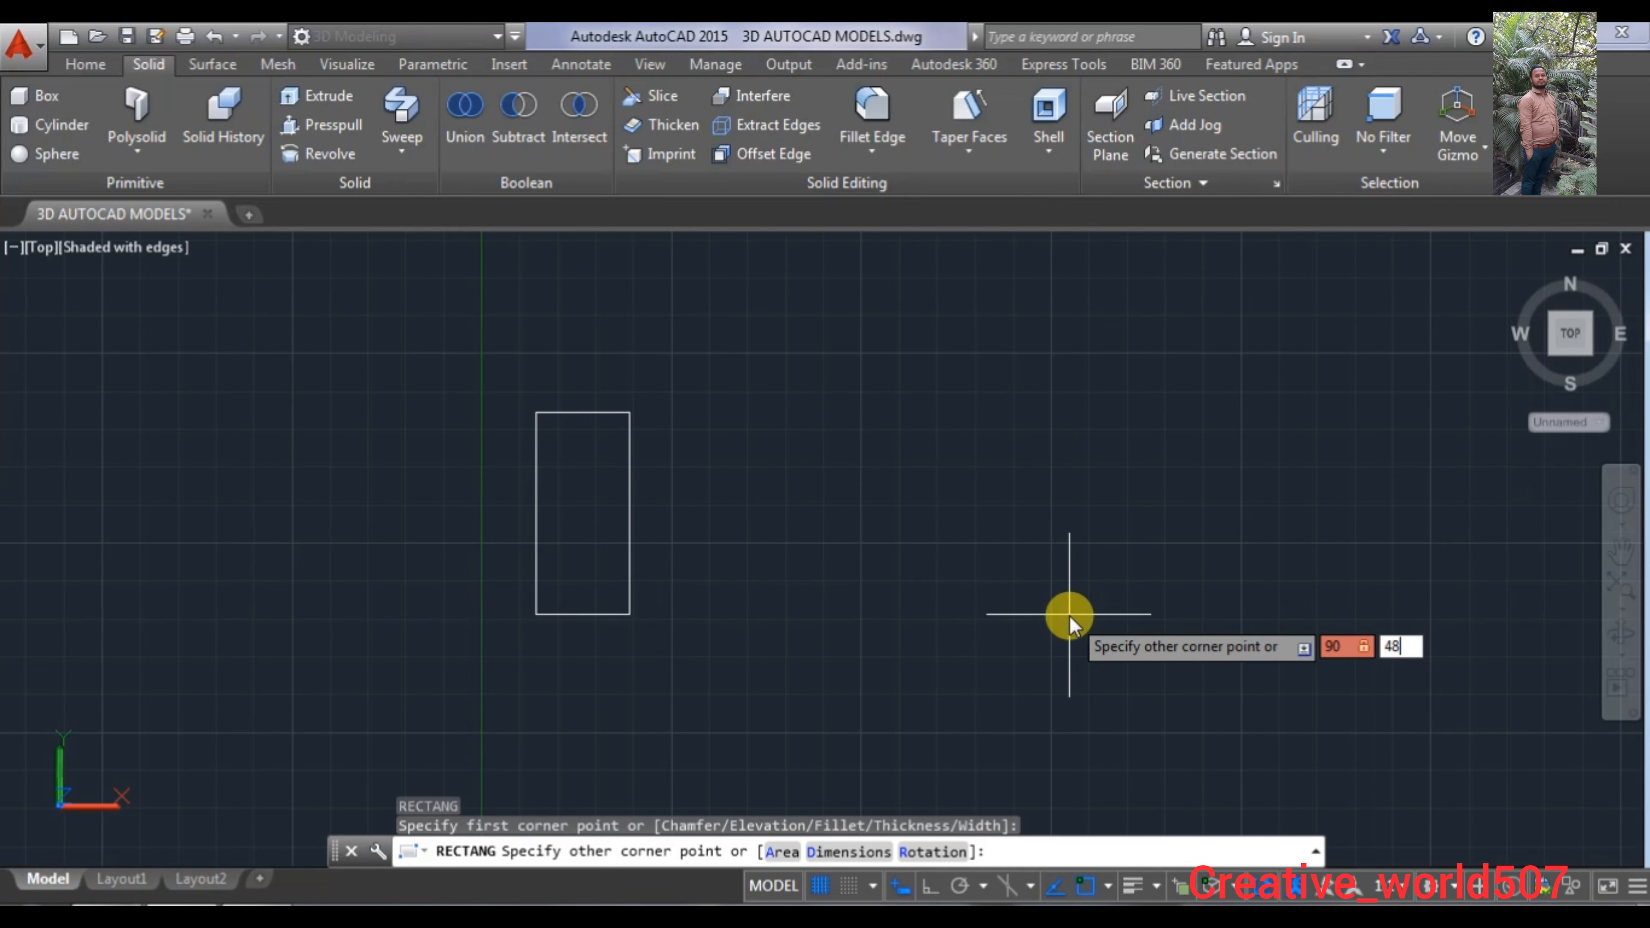
pyautogui.write('8')
pyautogui.press('Return')
# - Draw a circle of diameter 56 centred on the midpoint of the rectangle's right edge
pyautogui.scroll(2, 782, 426)
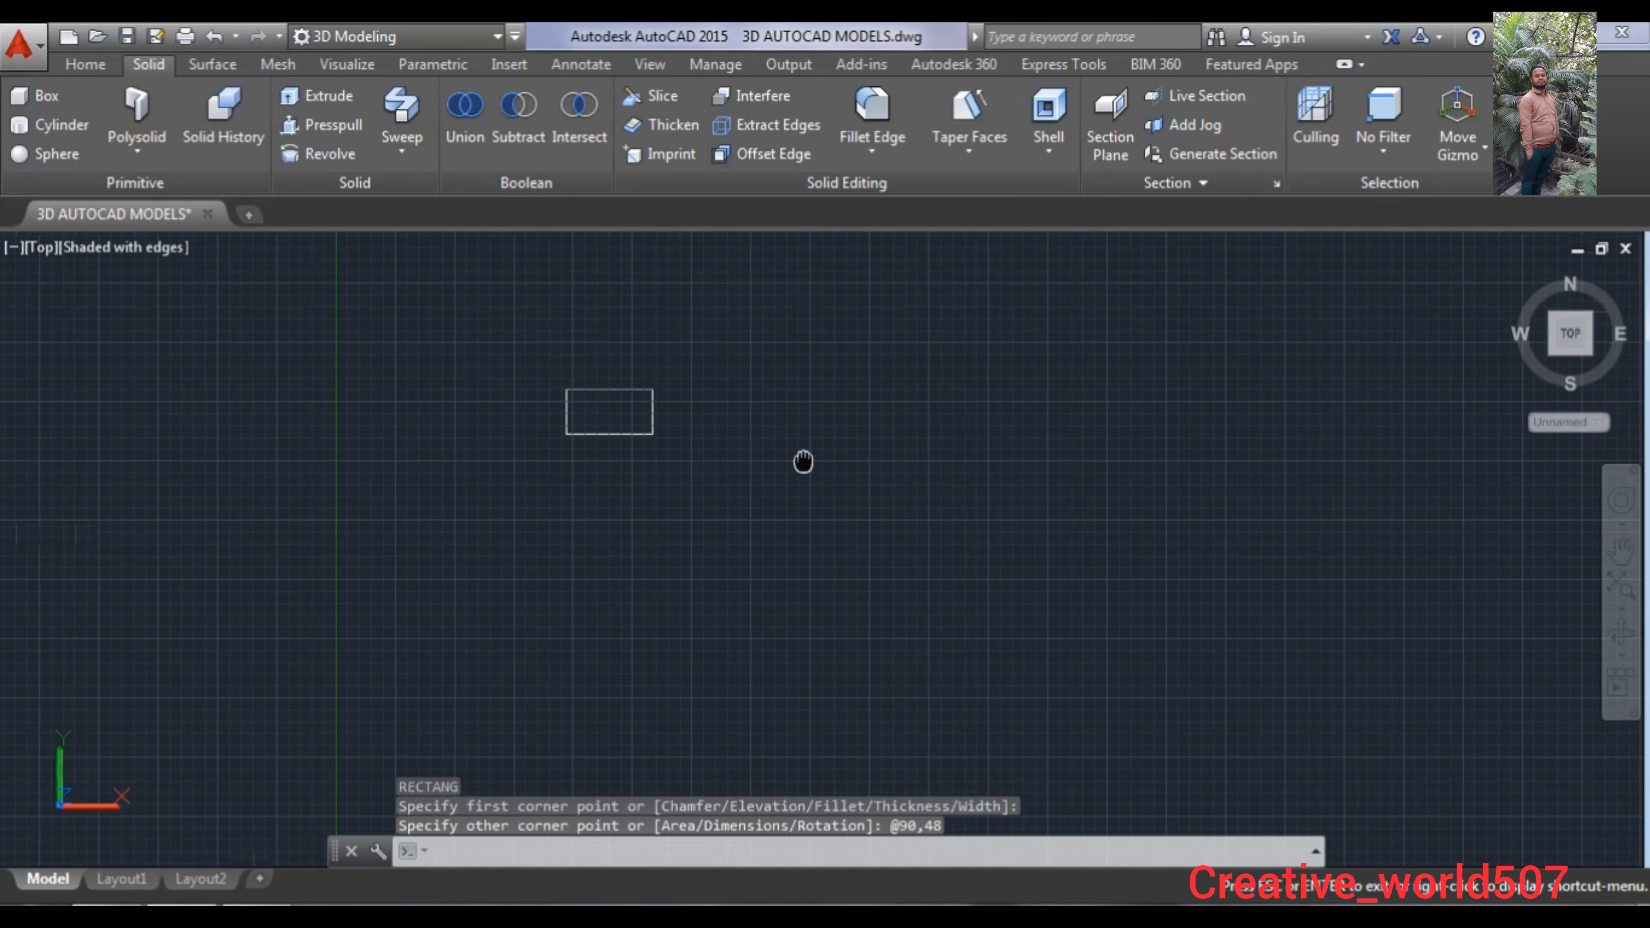
pyautogui.moveTo(799, 457); pyautogui.dragTo(1083, 700, button='middle')
pyautogui.scroll(2, 951, 619)
pyautogui.scroll(3, 950, 619)
pyautogui.moveTo(950, 620)
pyautogui.mouseDown(button='middle')
pyautogui.moveTo(939, 449)
pyautogui.moveTo(1050, 406)
pyautogui.mouseUp(button='middle')
pyautogui.scroll(1, 939, 520)
pyautogui.scroll(2, 939, 449)
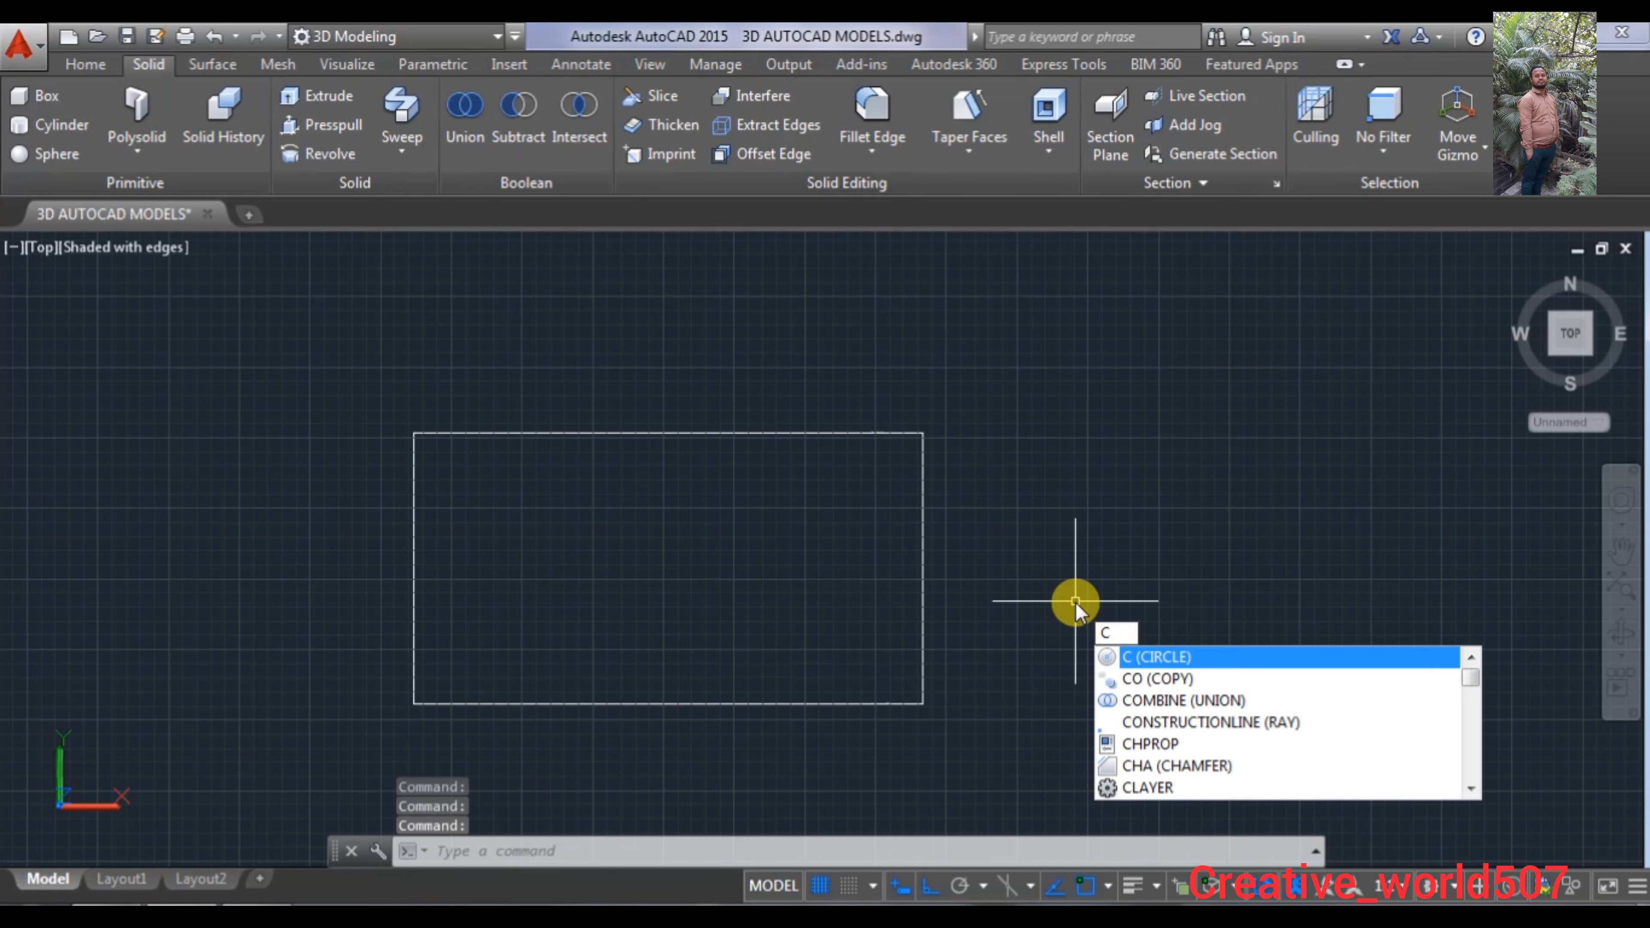
pyautogui.press('Return')
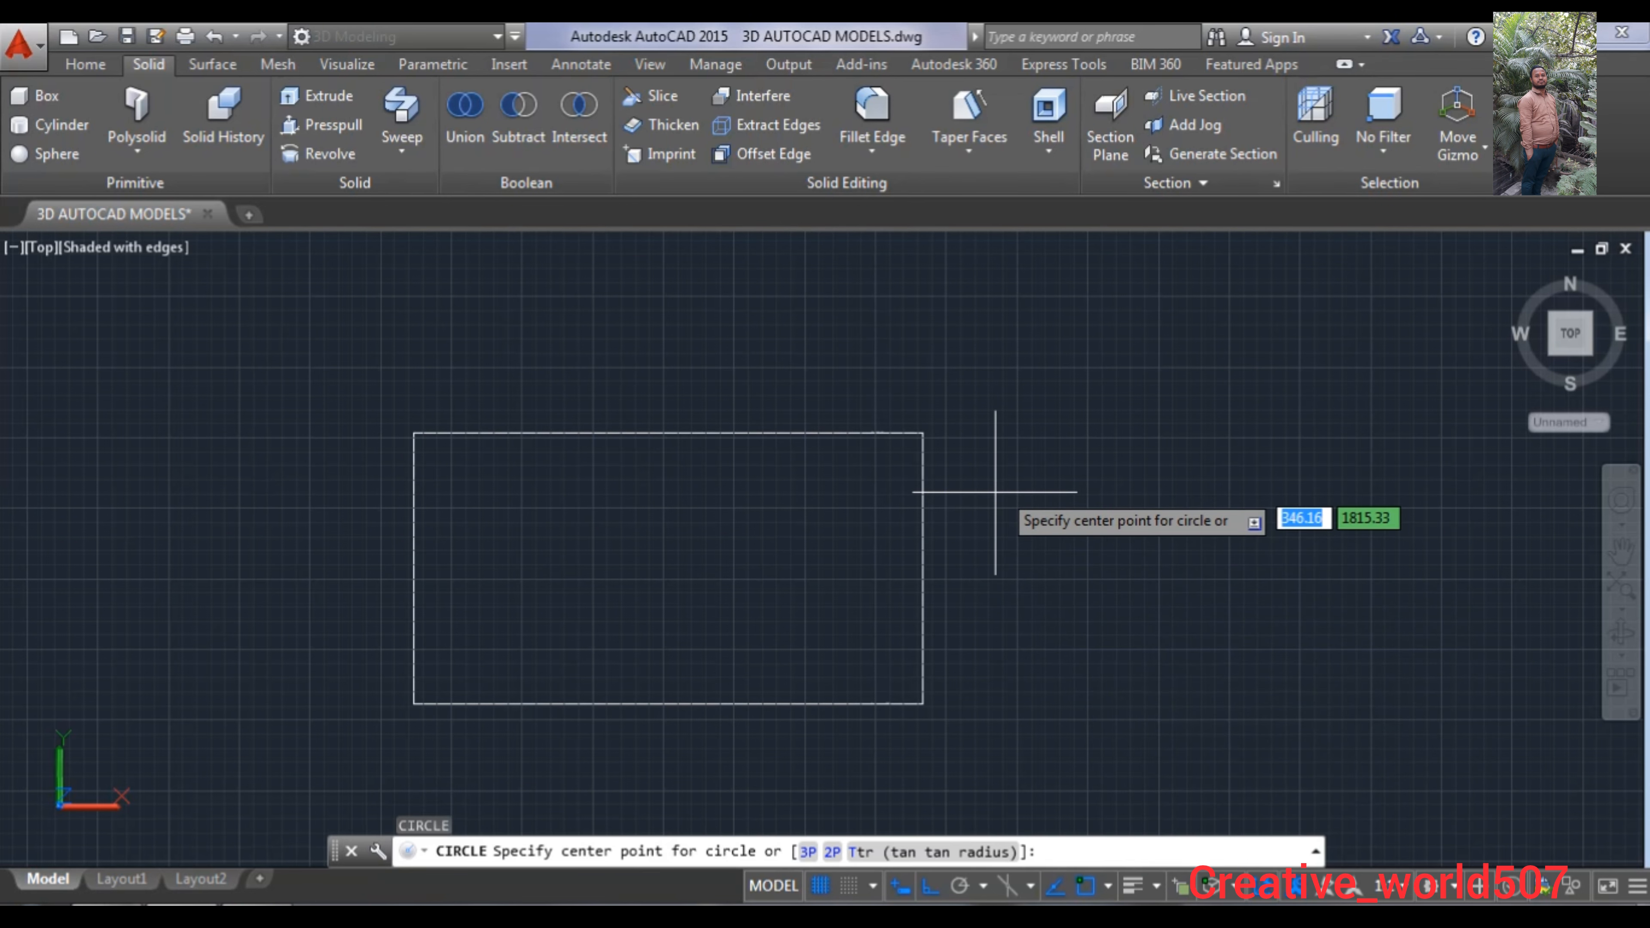
pyautogui.click(922, 567)
pyautogui.write('D')
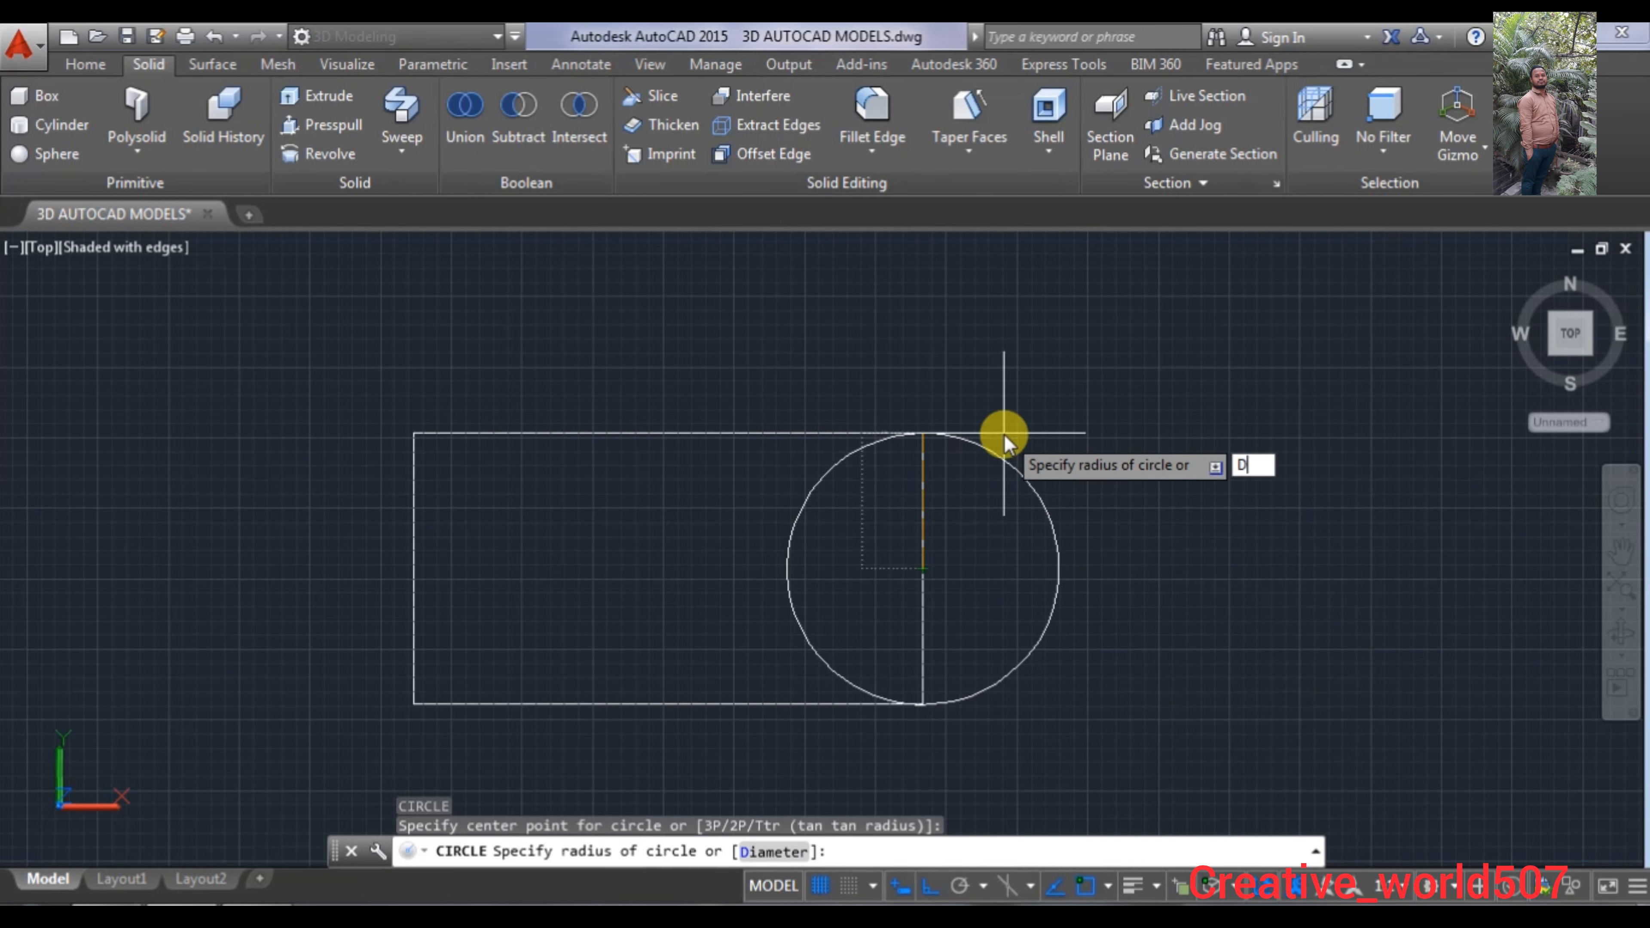
pyautogui.press('Return')
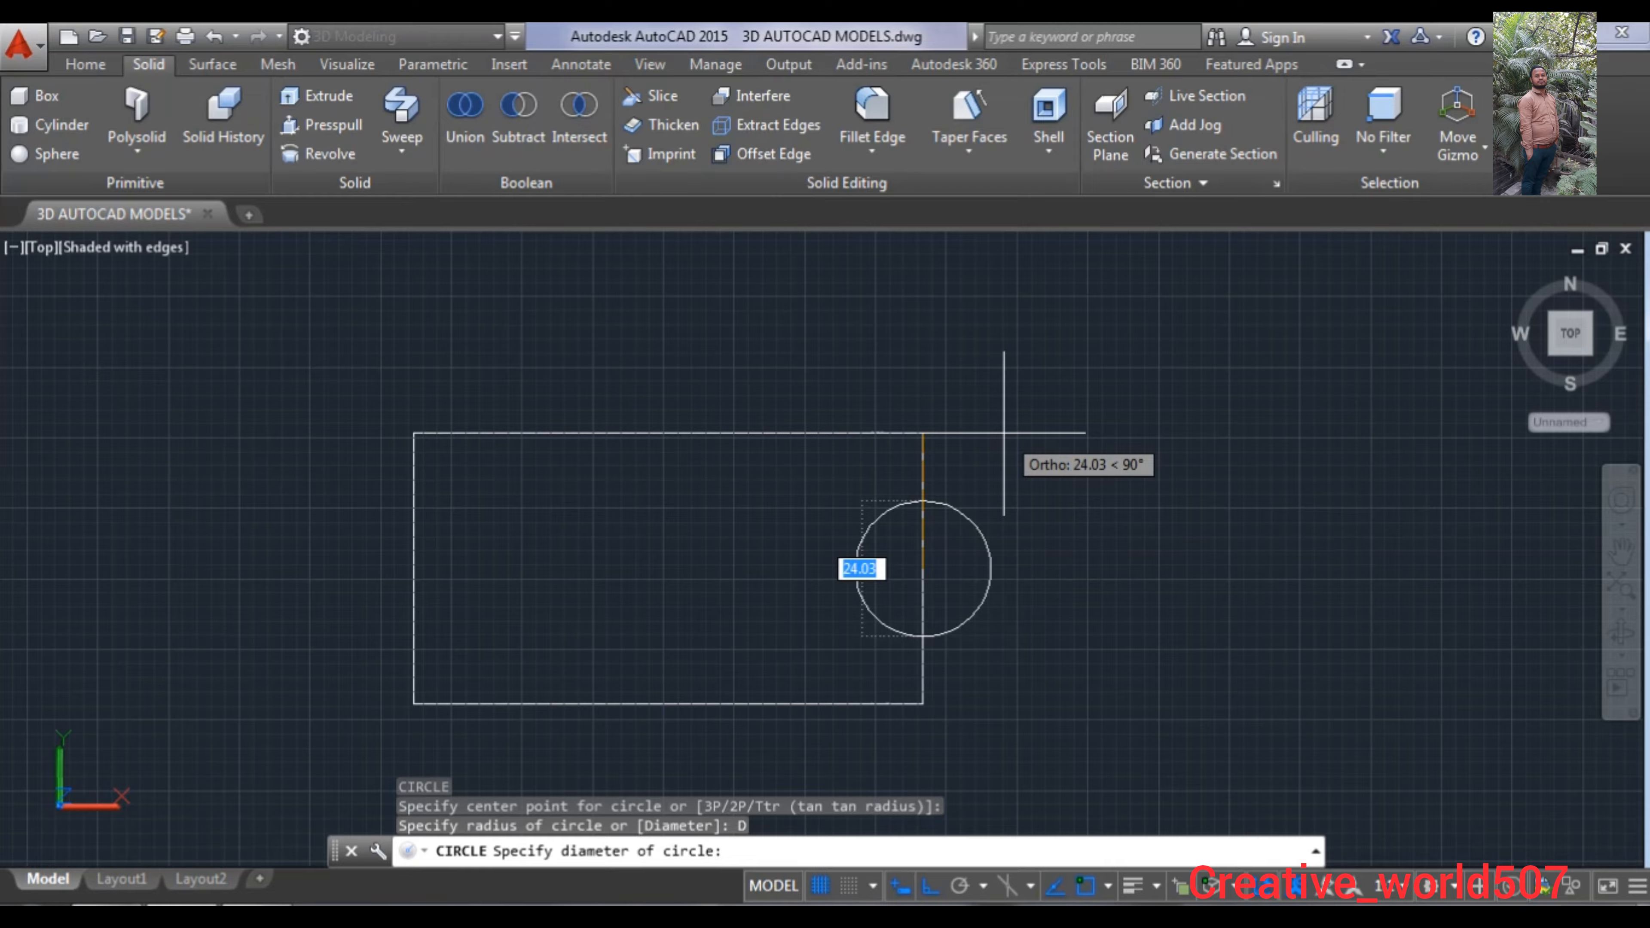
pyautogui.write('56')
pyautogui.press('Return')
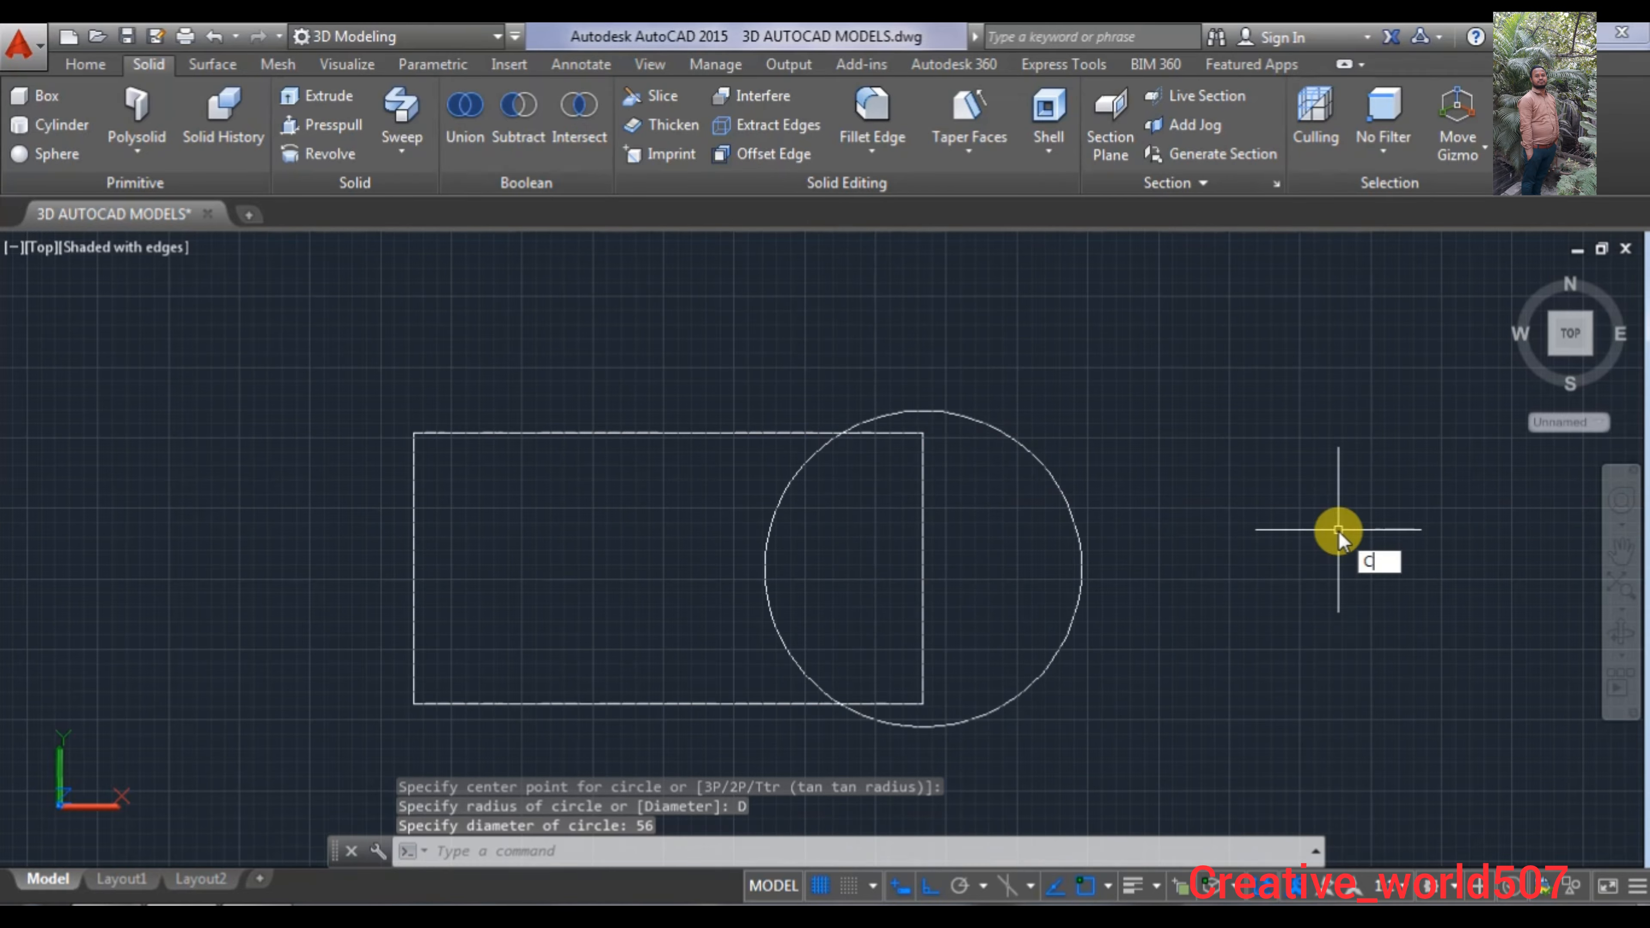
# - Draw a concentric circle of diameter 32 at the centre of the 56-diameter circle
pyautogui.write('c')
pyautogui.press('Return')
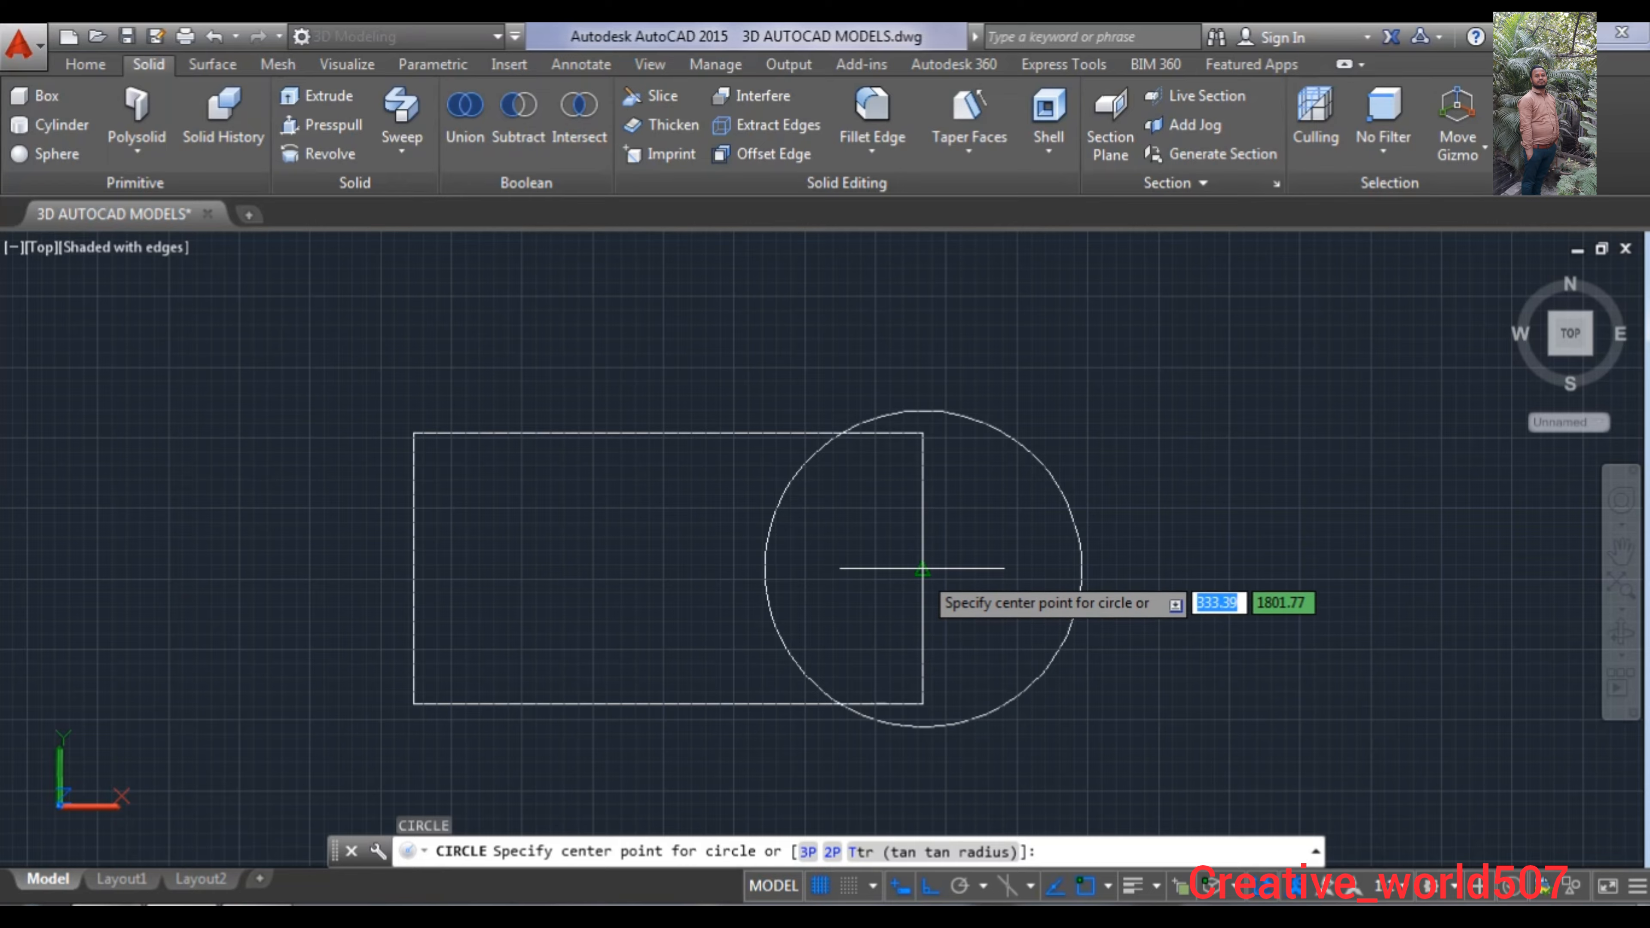
pyautogui.click(921, 568)
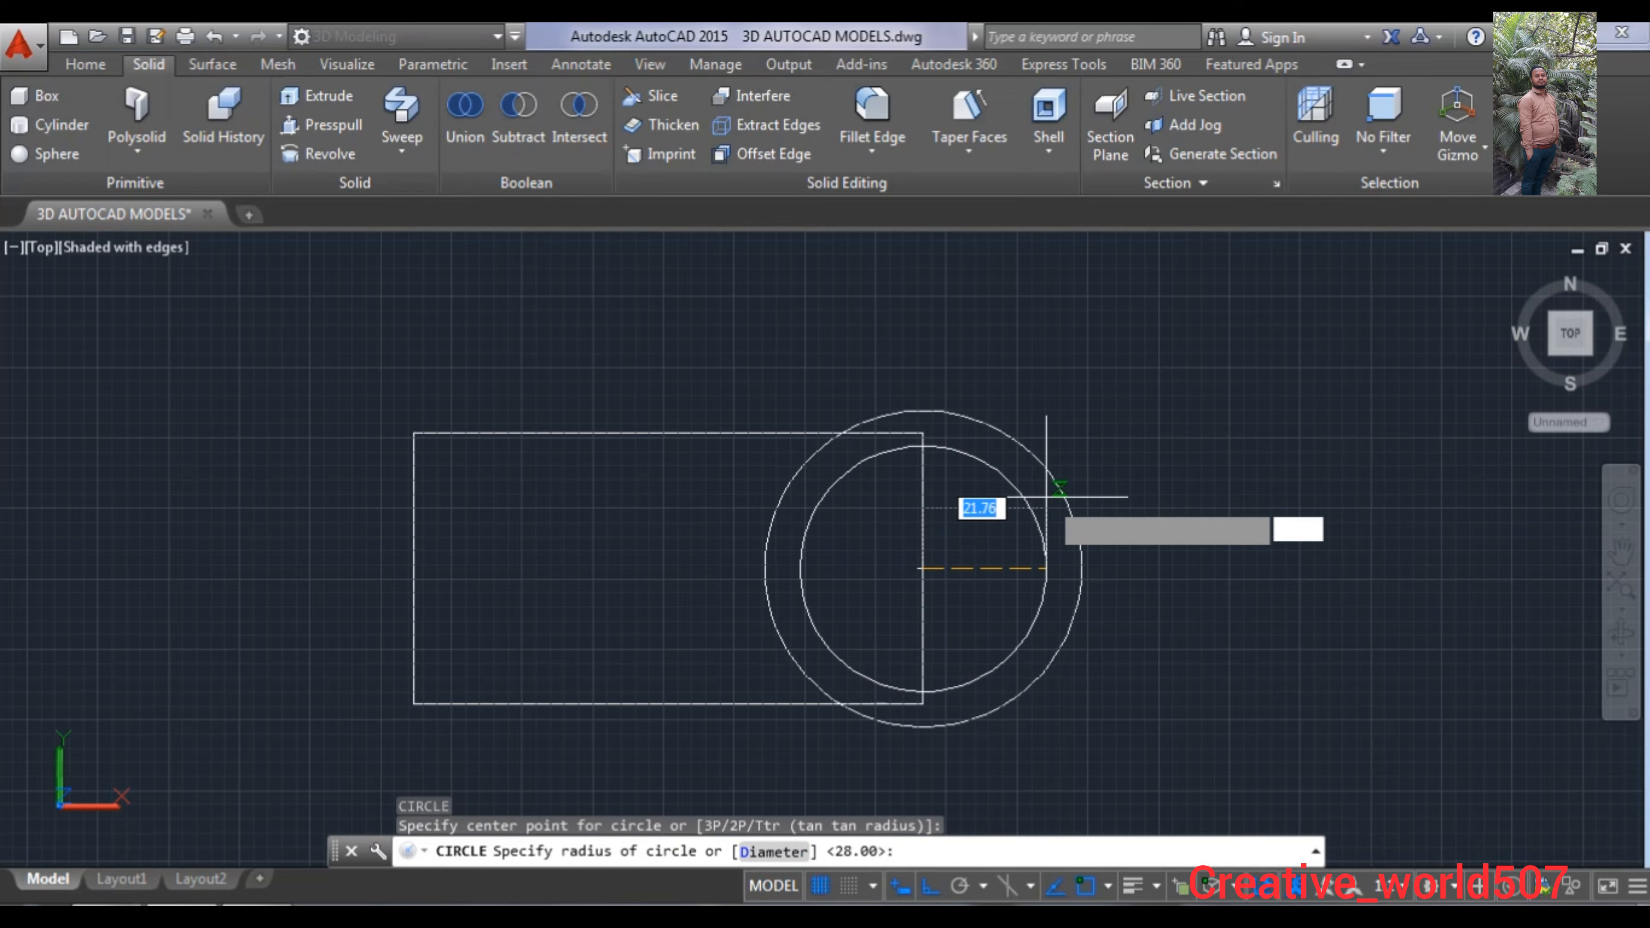
pyautogui.write('D')
pyautogui.press('Return')
pyautogui.write('32')
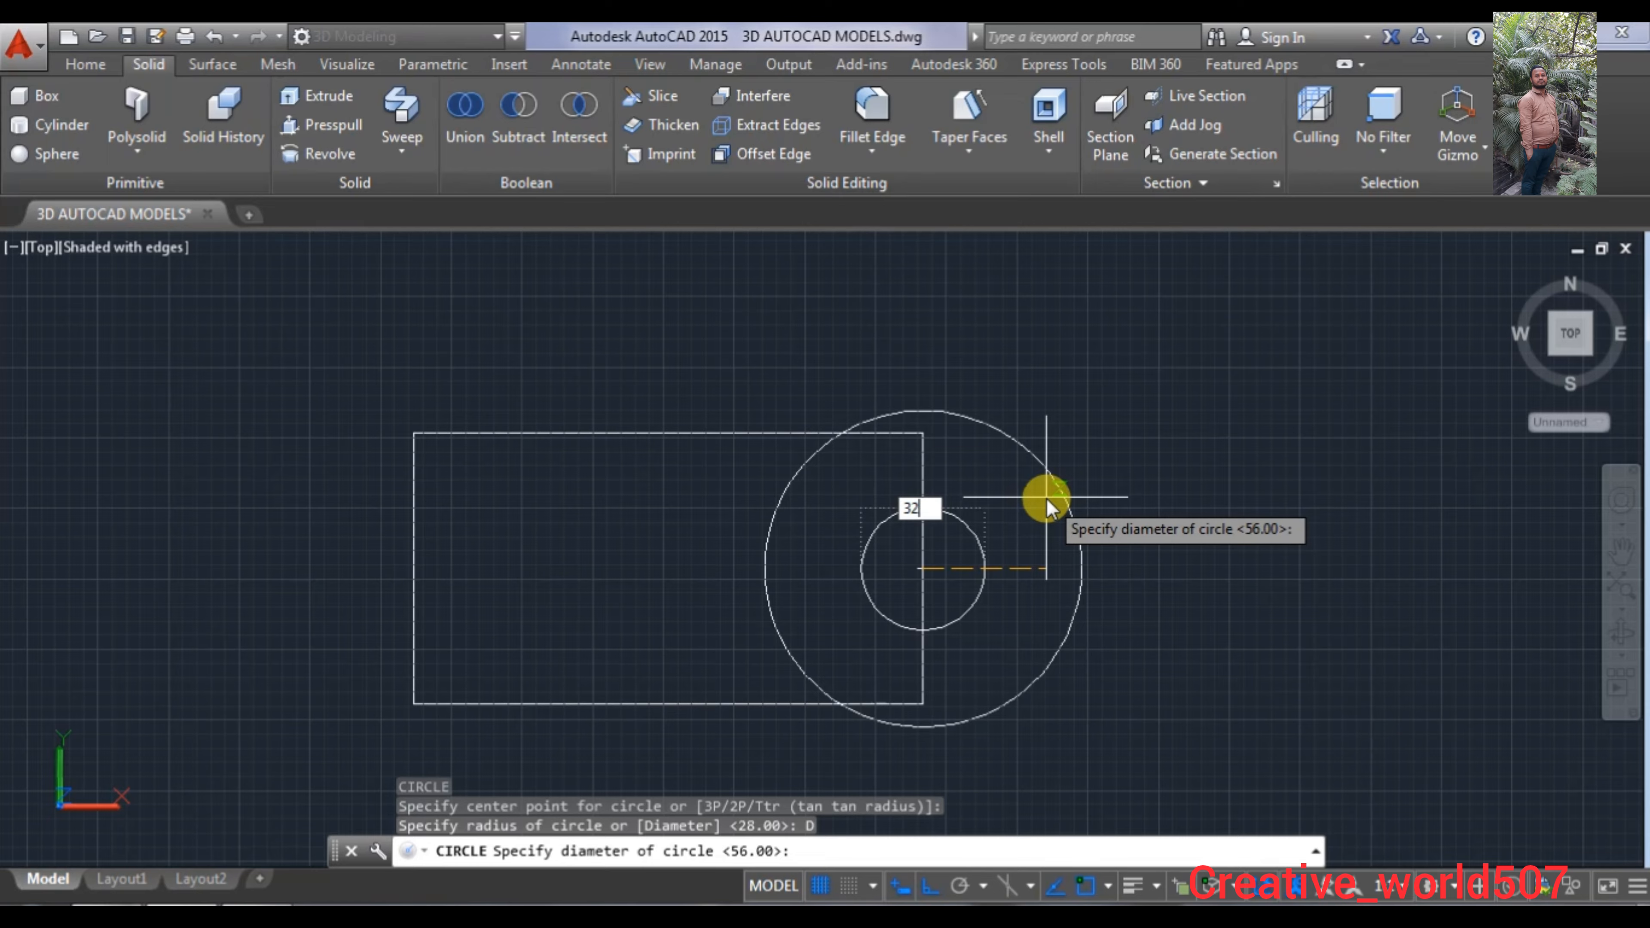
pyautogui.press('Return')
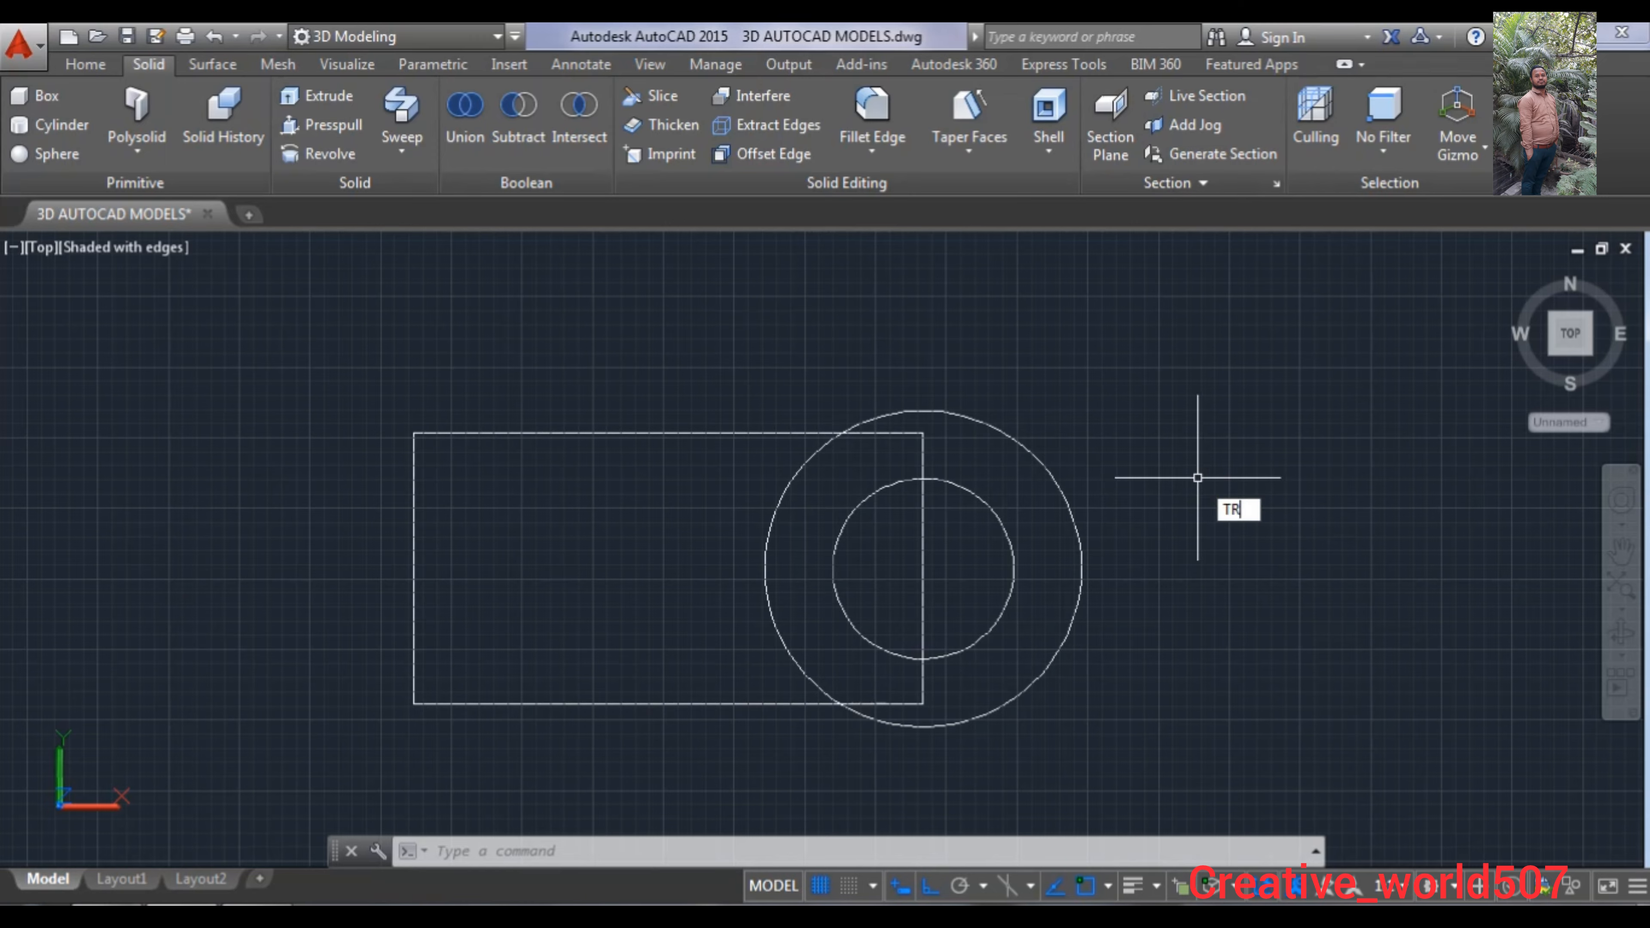
# - Trim the rectangle's edges that lie inside the outer circle and erase the vertical segment left inside the inner circle
pyautogui.press('Return')
pyautogui.press('Return')
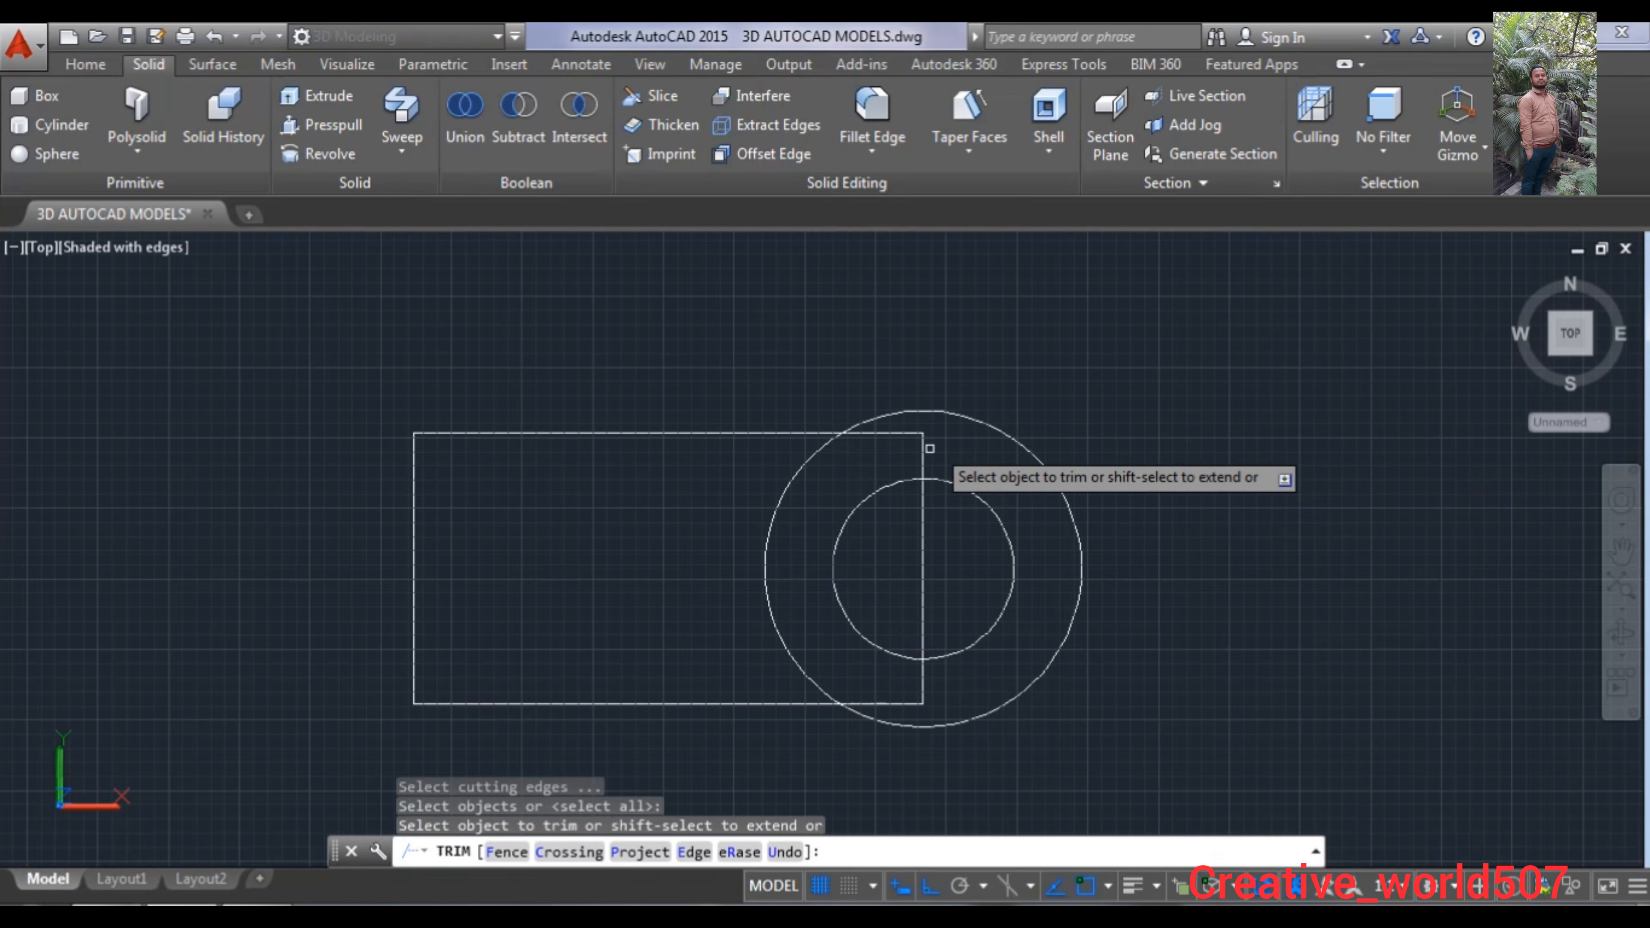
pyautogui.click(886, 434)
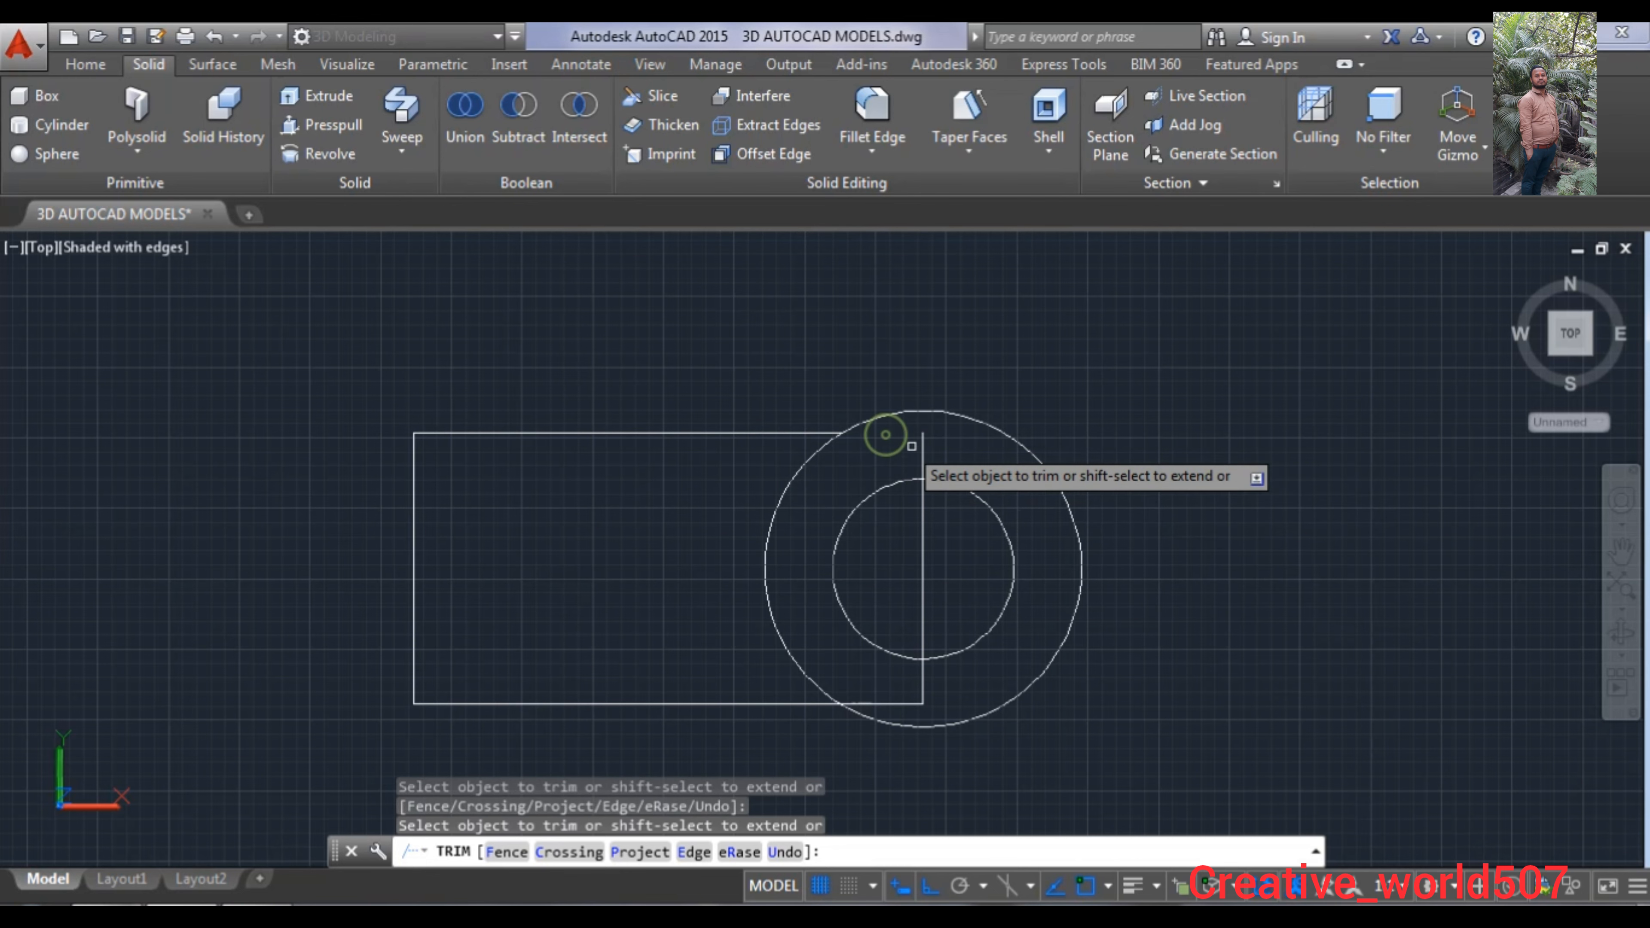
pyautogui.click(922, 456)
pyautogui.click(922, 685)
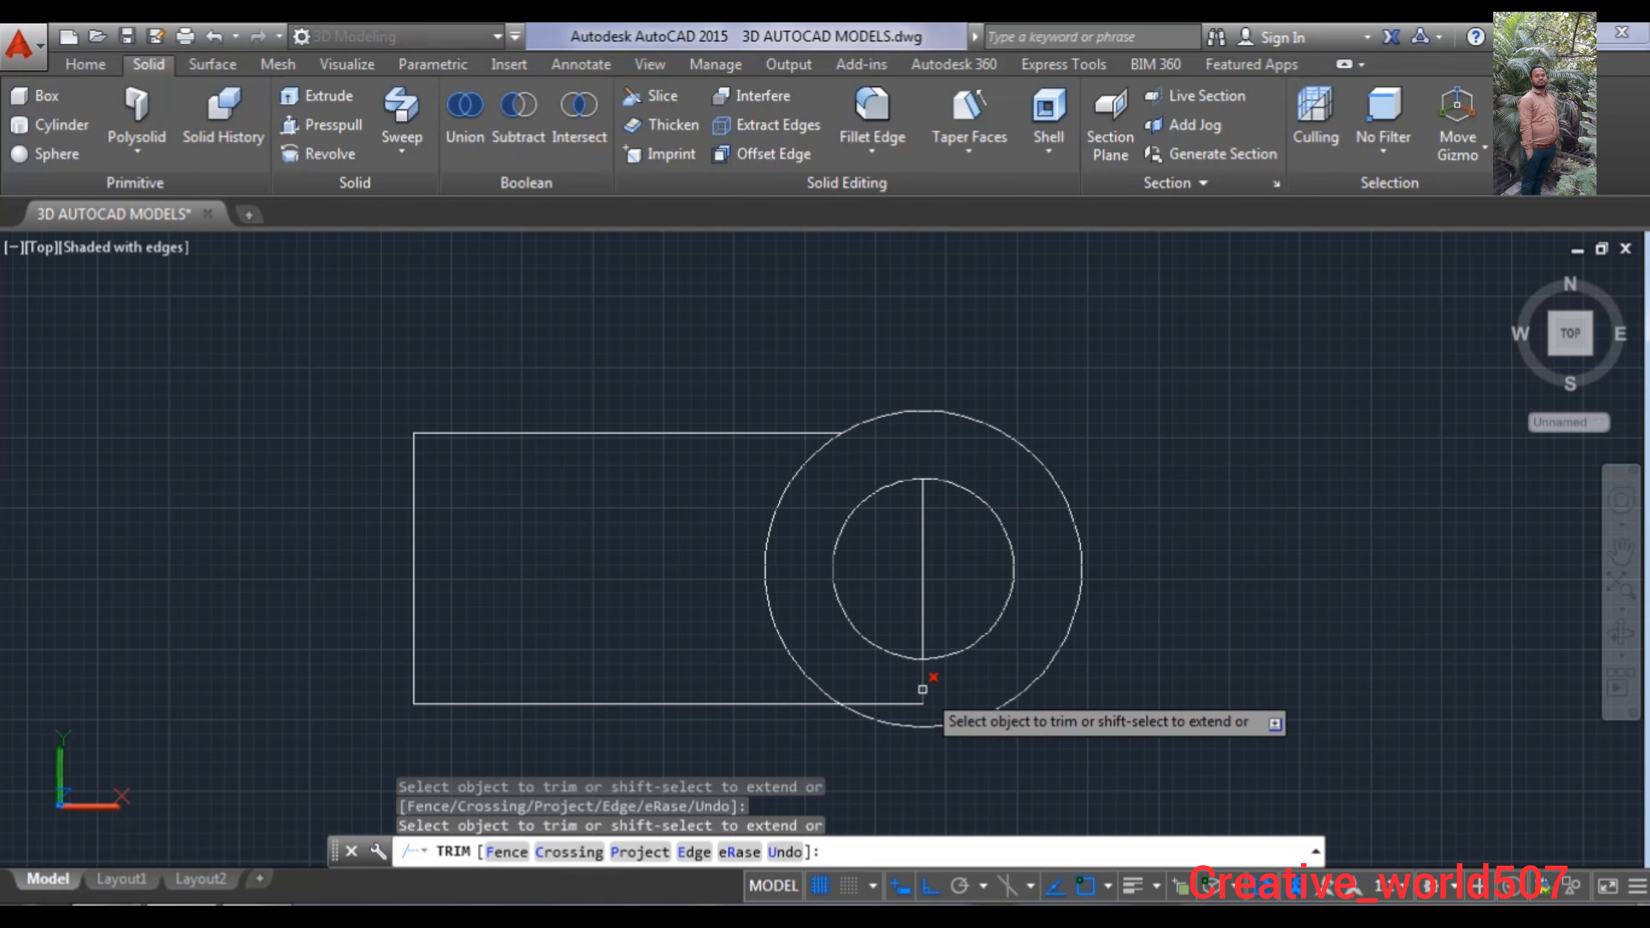
pyautogui.click(922, 688)
pyautogui.click(892, 711)
pyautogui.click(891, 711)
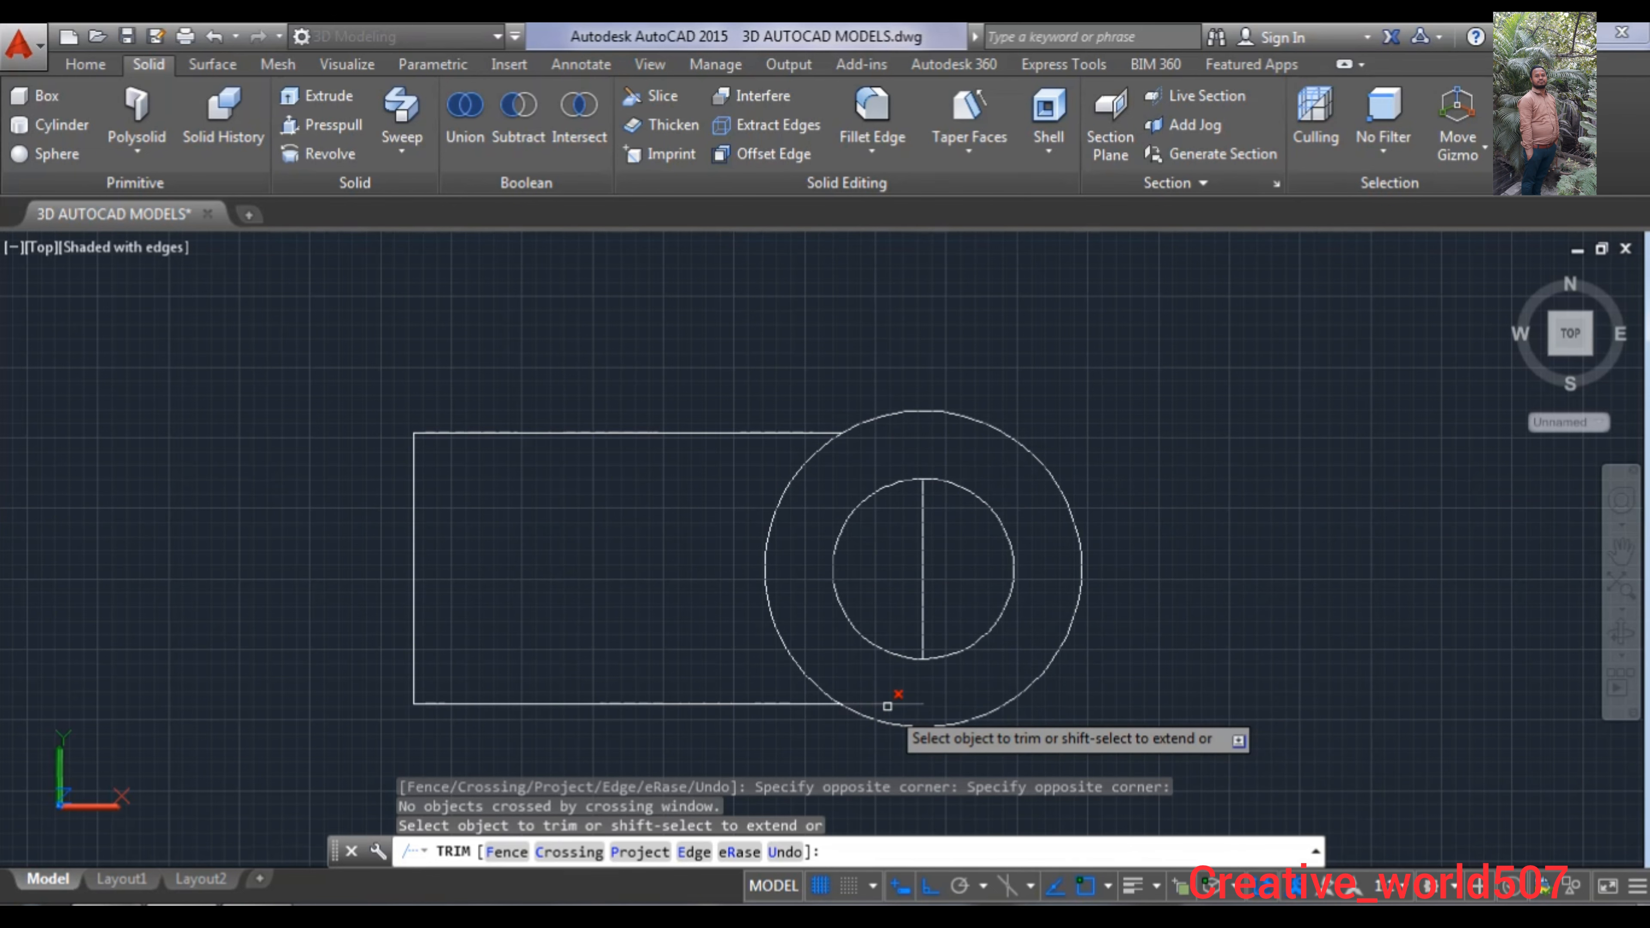
pyautogui.click(888, 705)
pyautogui.moveTo(1286, 529); pyautogui.dragTo(1287, 518, button='middle')
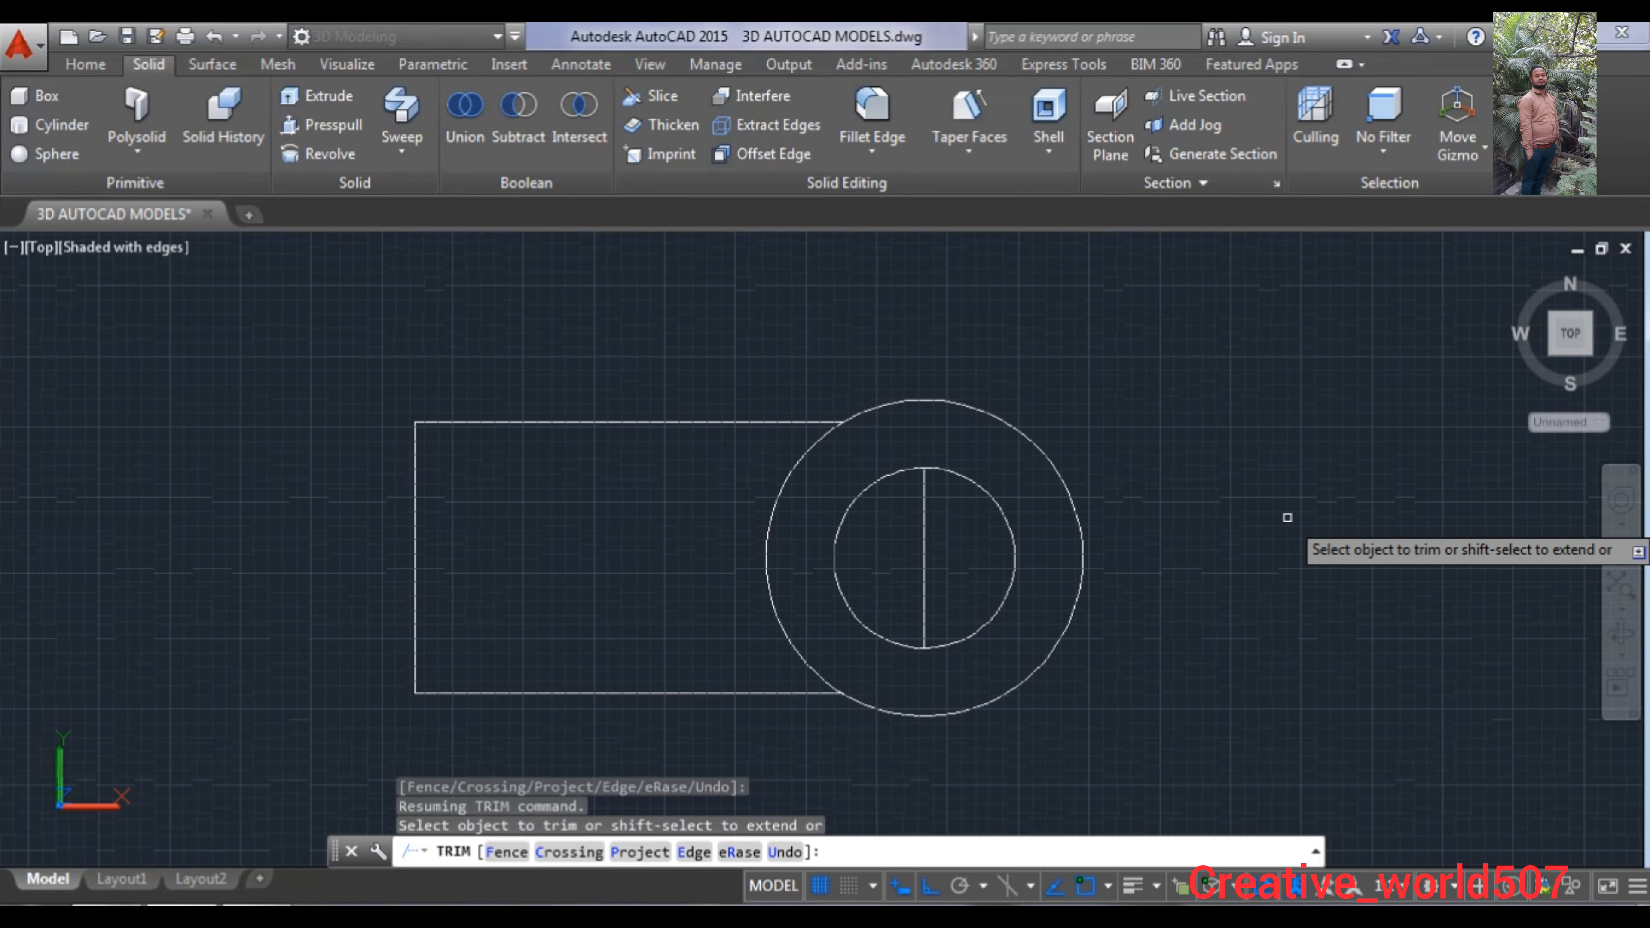
pyautogui.press('Escape')
pyautogui.click(924, 554)
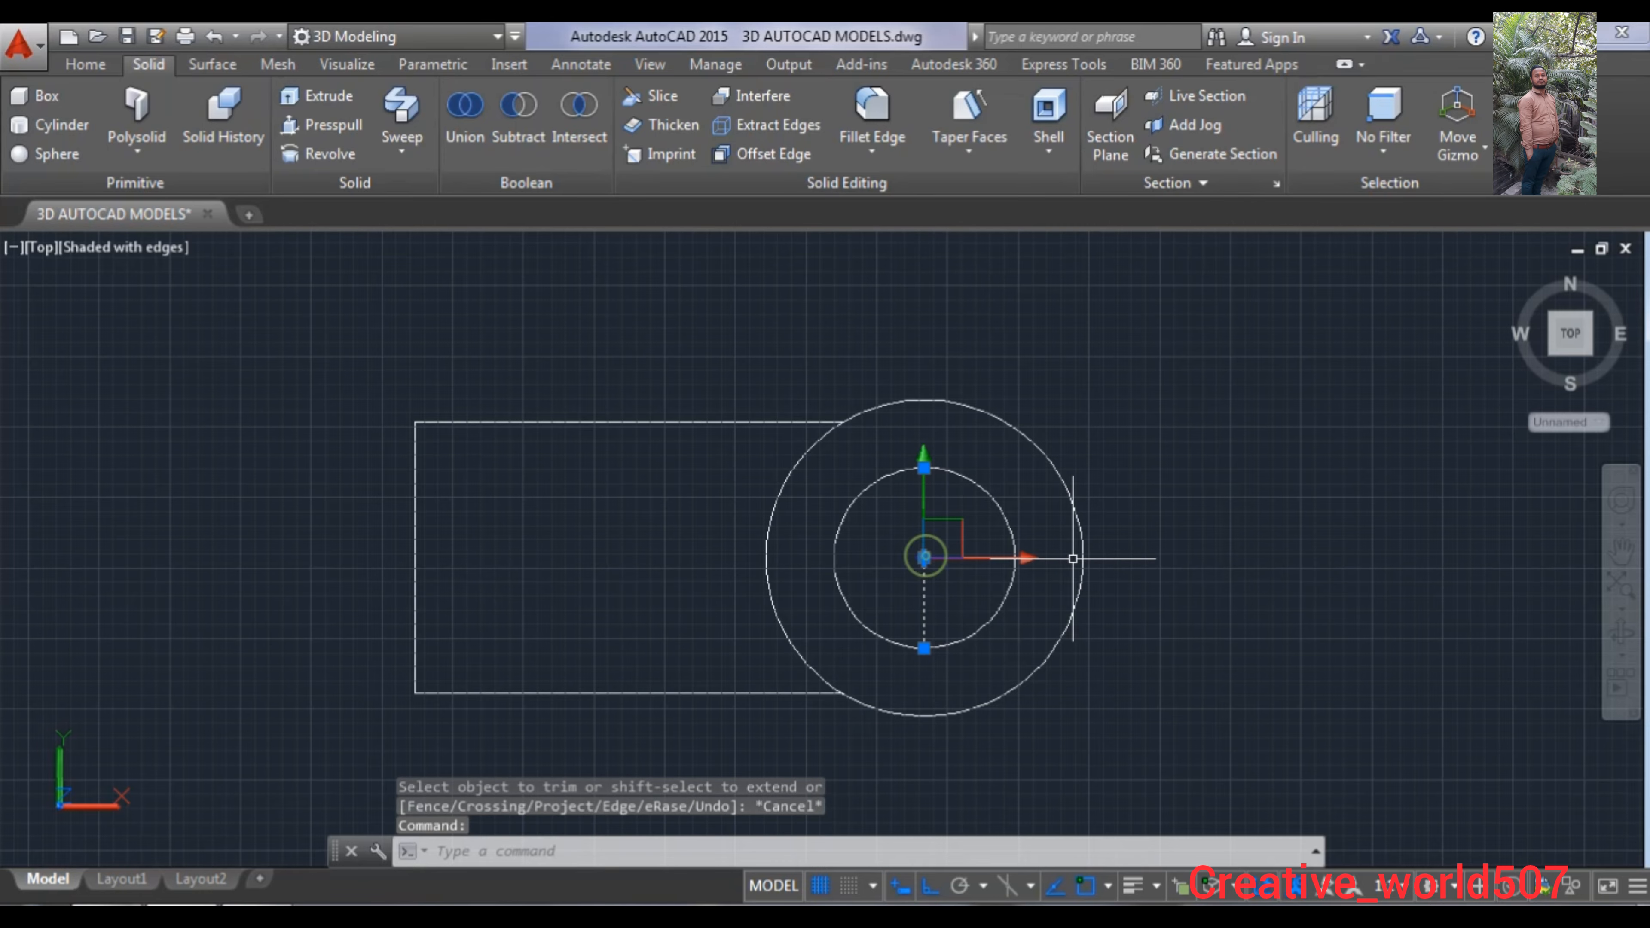
pyautogui.press('Delete')
# - Draw a horizontal line from the inner circle's right quadrant to a point beyond the outer circle
pyautogui.moveTo(1168, 545); pyautogui.dragTo(1105, 553, button='middle')
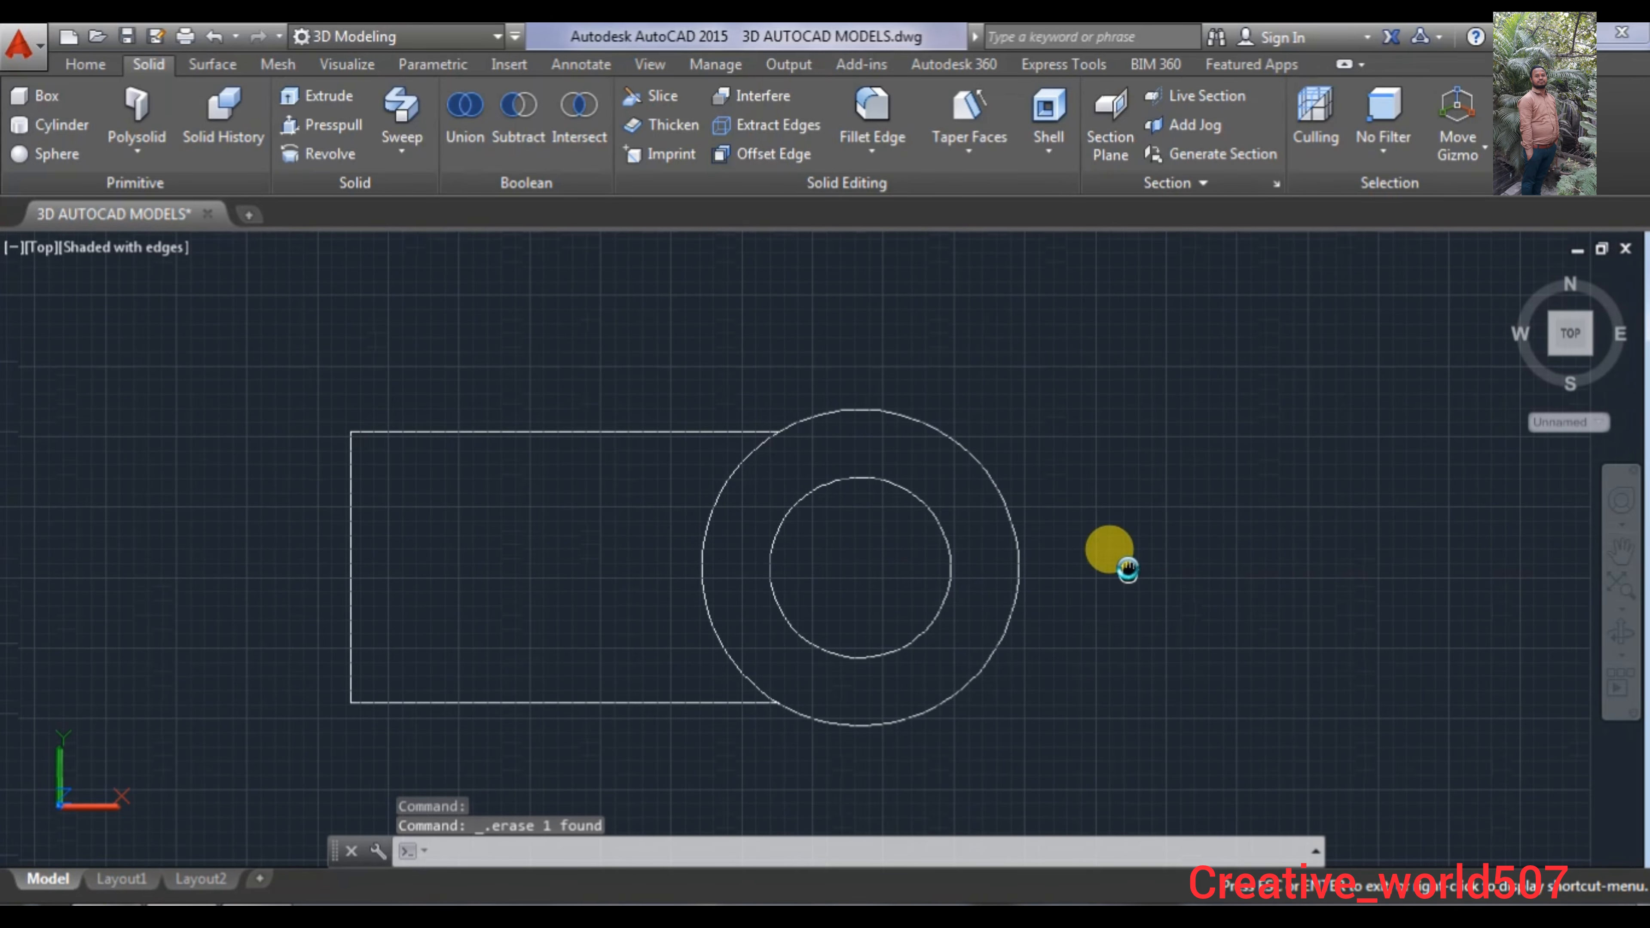
pyautogui.write('l')
pyautogui.press('Return')
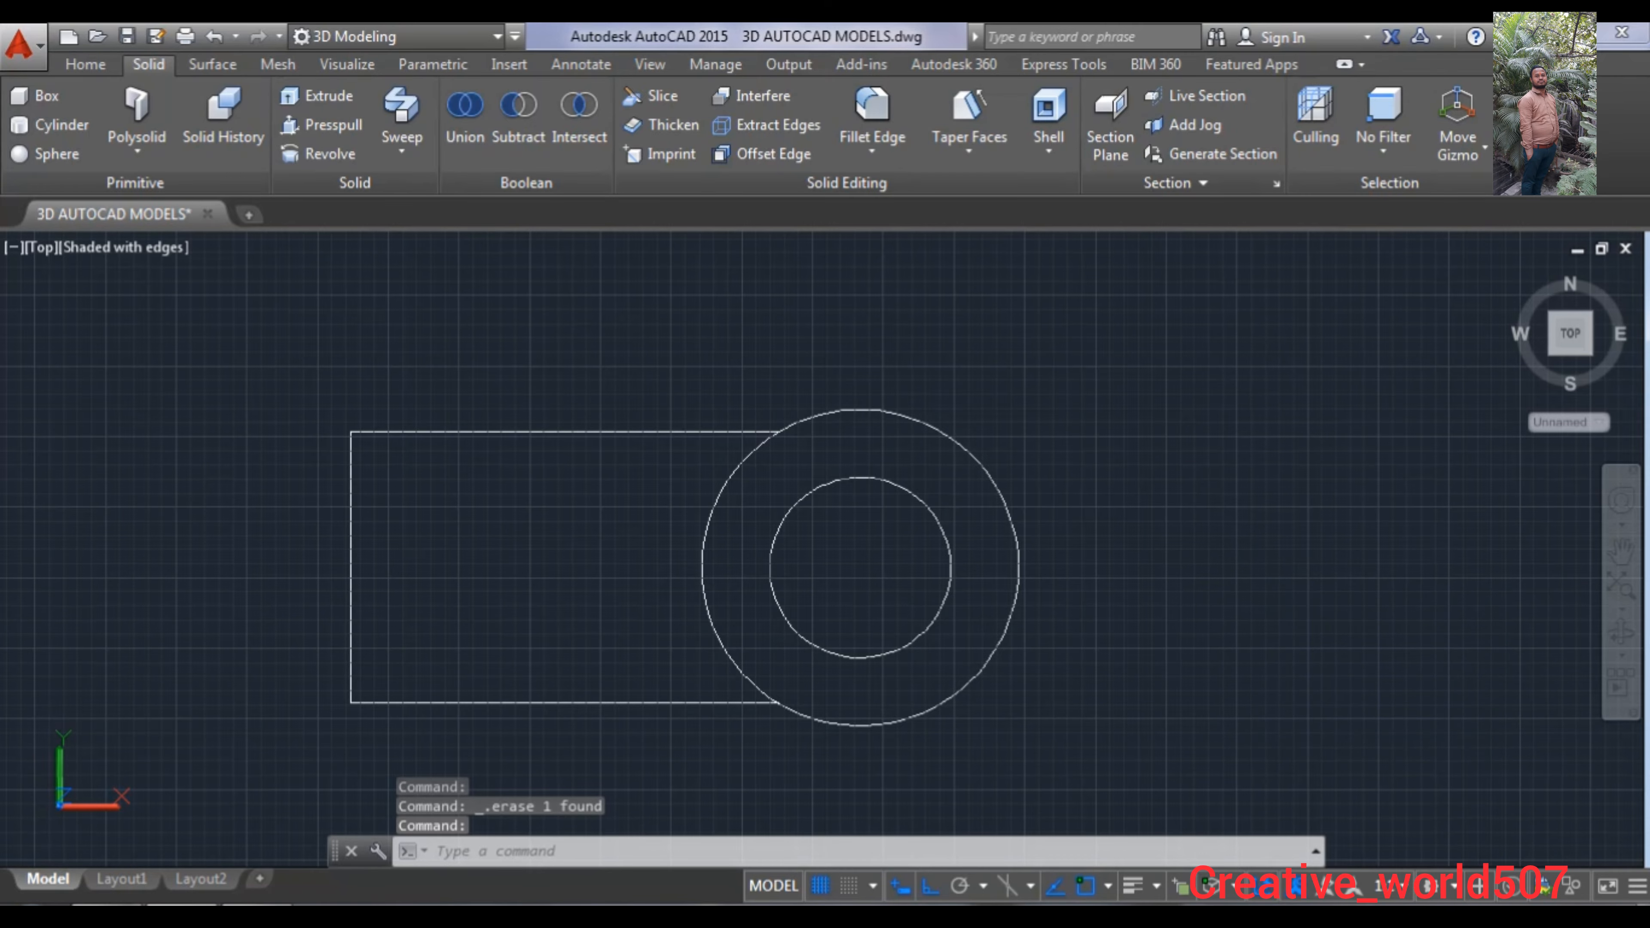
pyautogui.click(859, 567)
pyautogui.click(1145, 556)
pyautogui.rightClick(1151, 560)
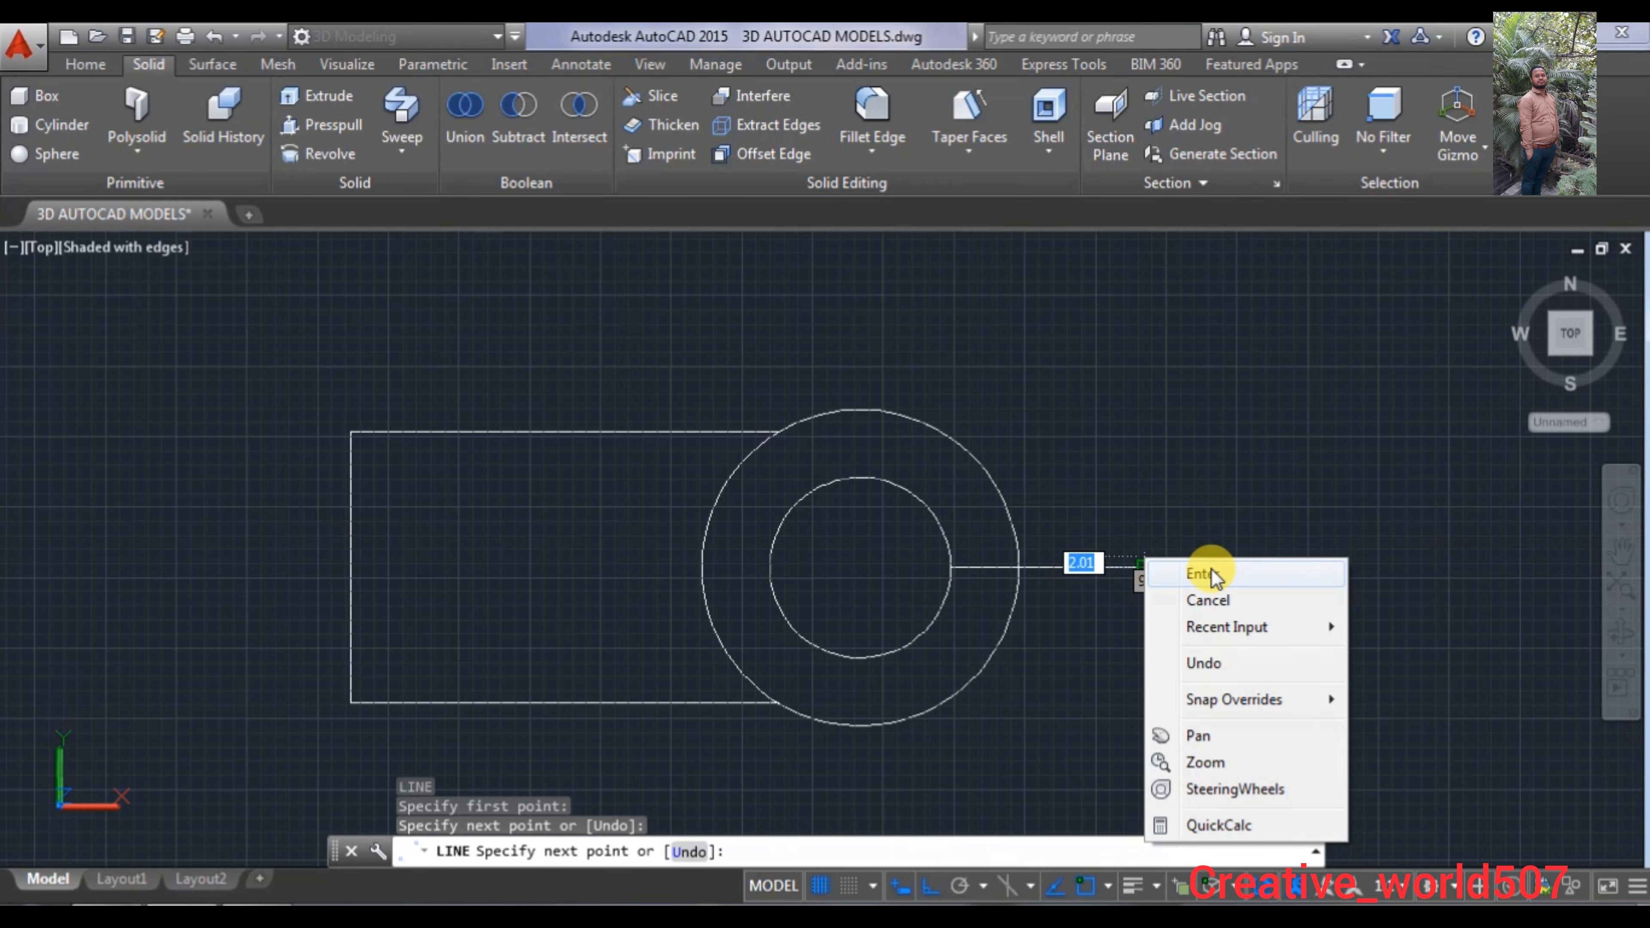
pyautogui.click(1189, 578)
# - Offset the horizontal line by 3 both above and below
pyautogui.scroll(2, 1085, 523)
pyautogui.scroll(2, 1085, 523)
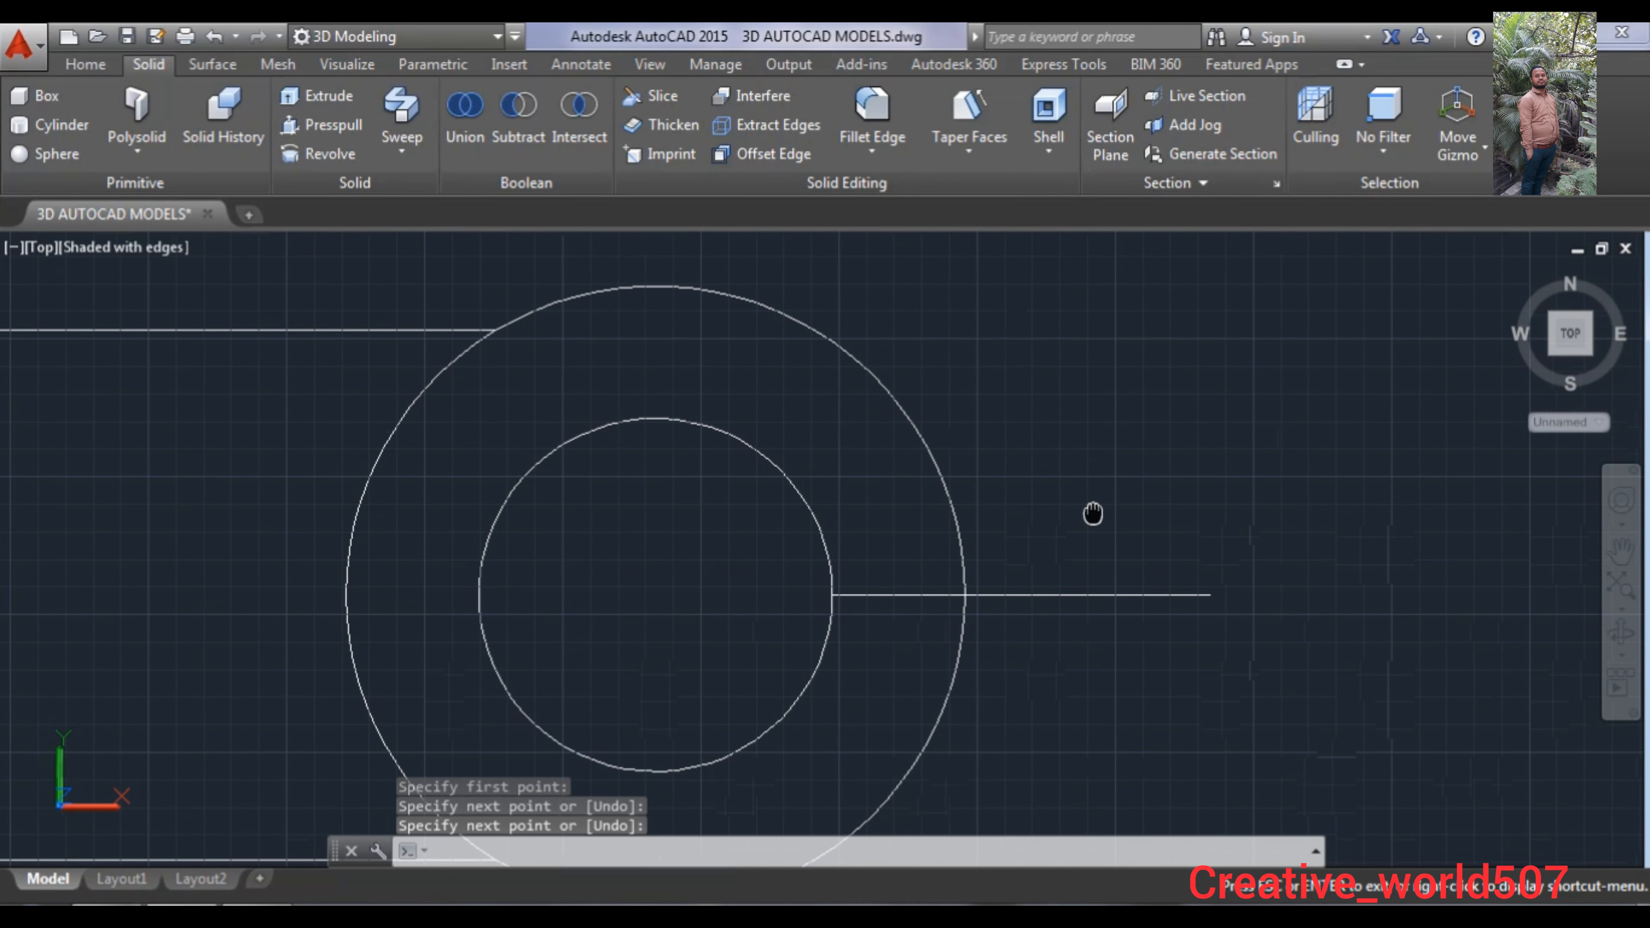
pyautogui.press('Return')
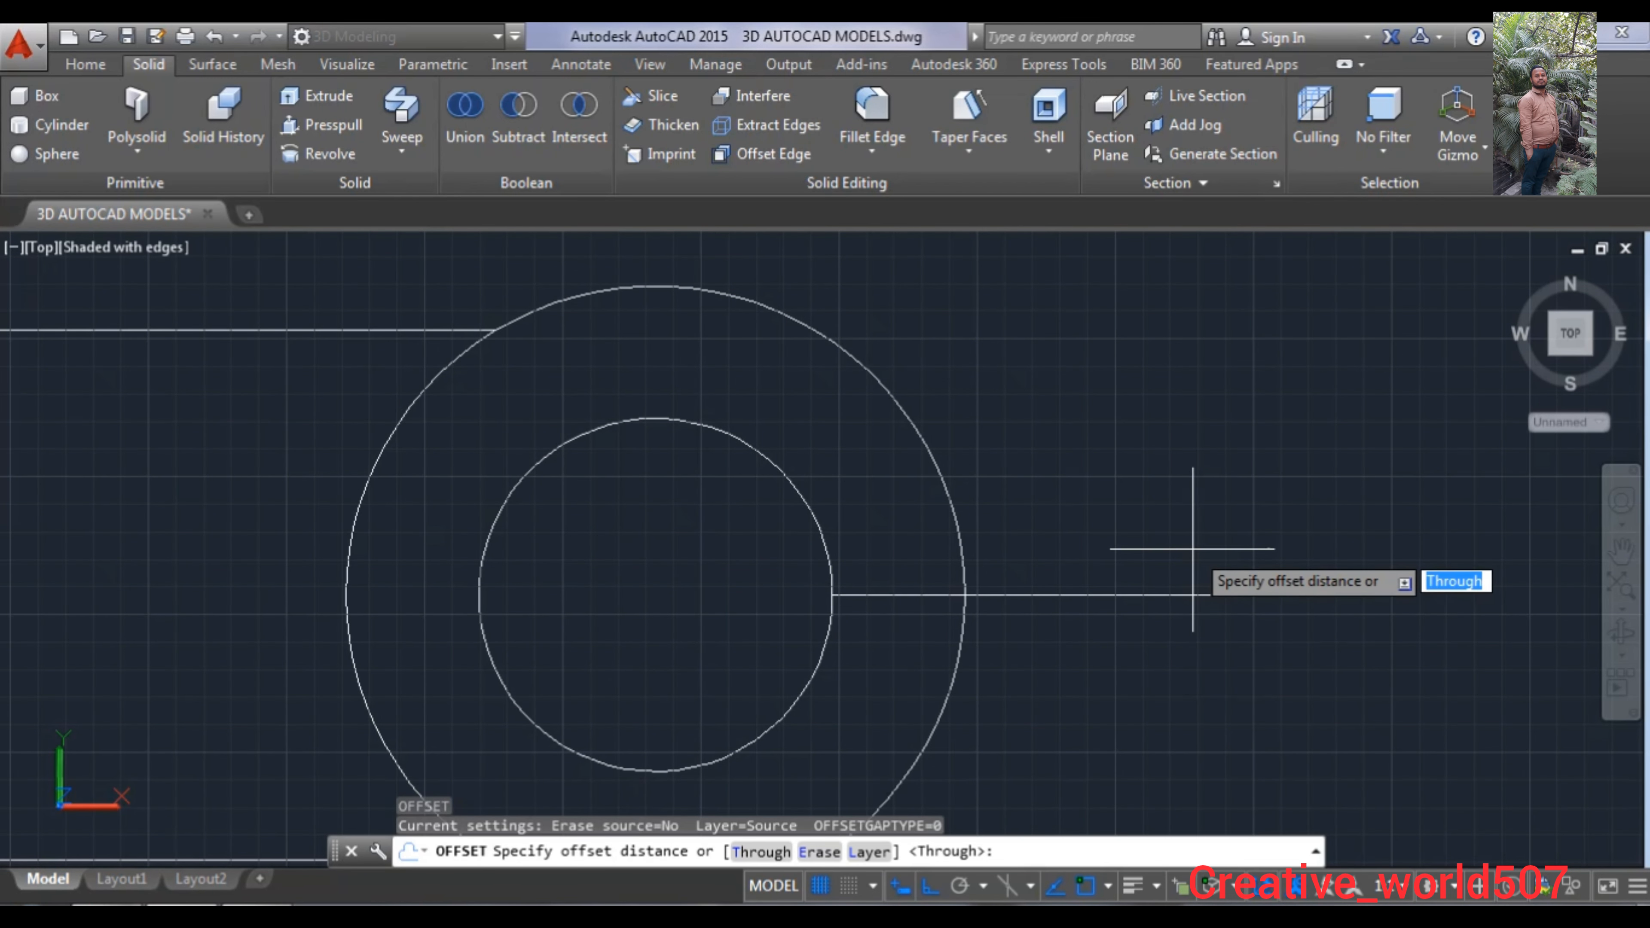
pyautogui.press('Return')
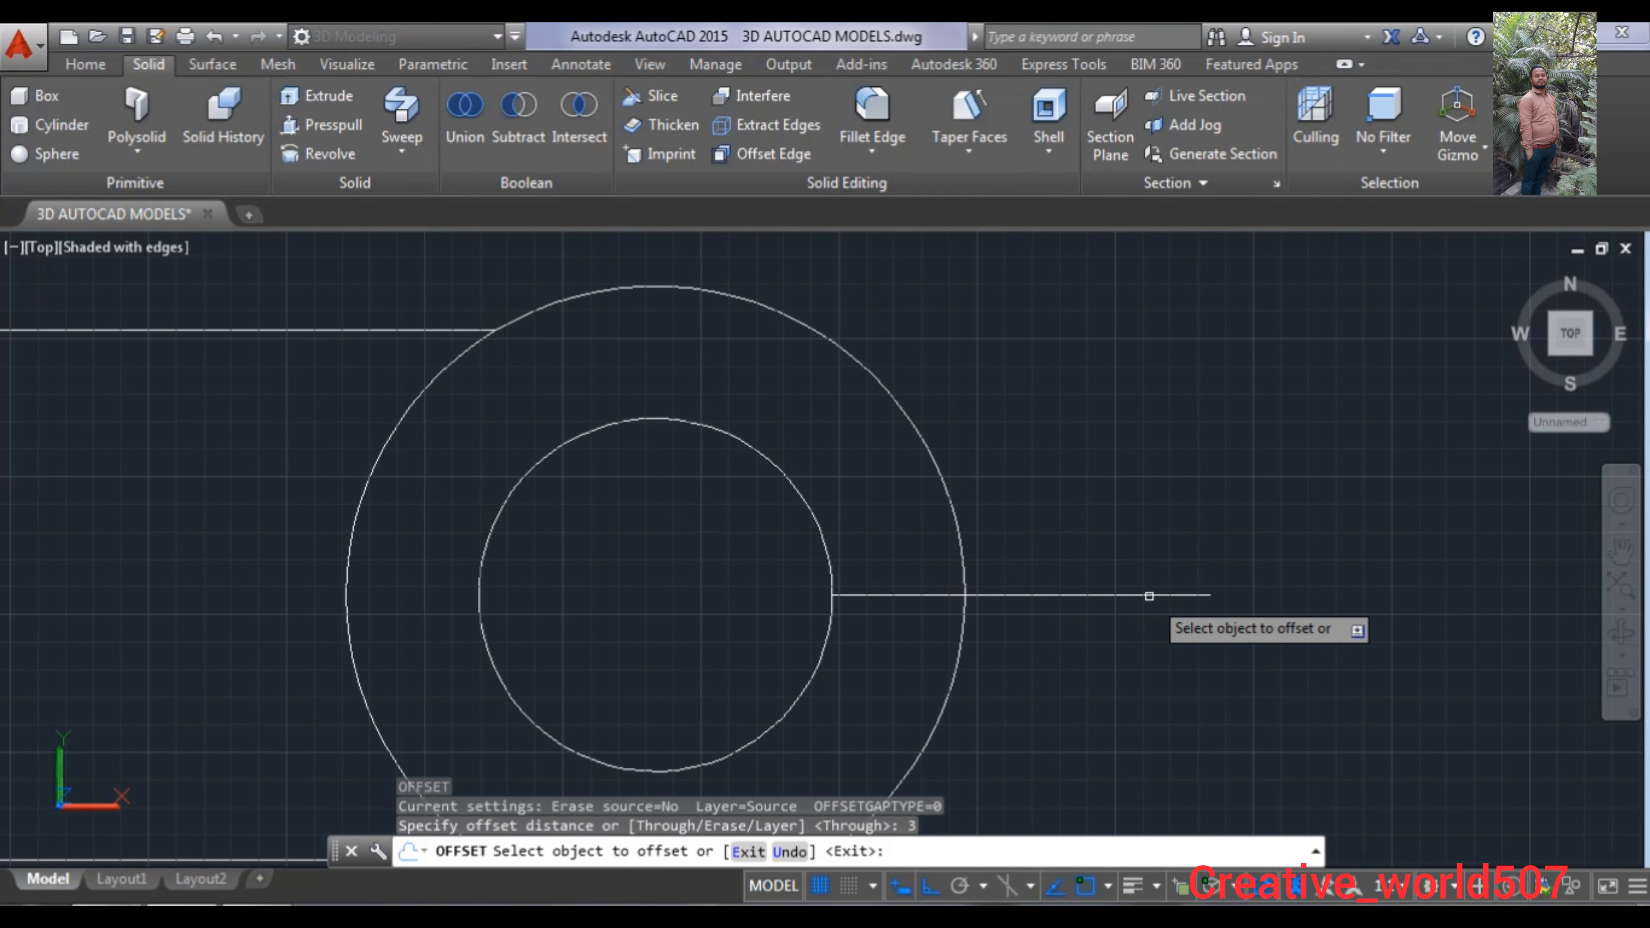
pyautogui.click(1147, 595)
pyautogui.click(1143, 569)
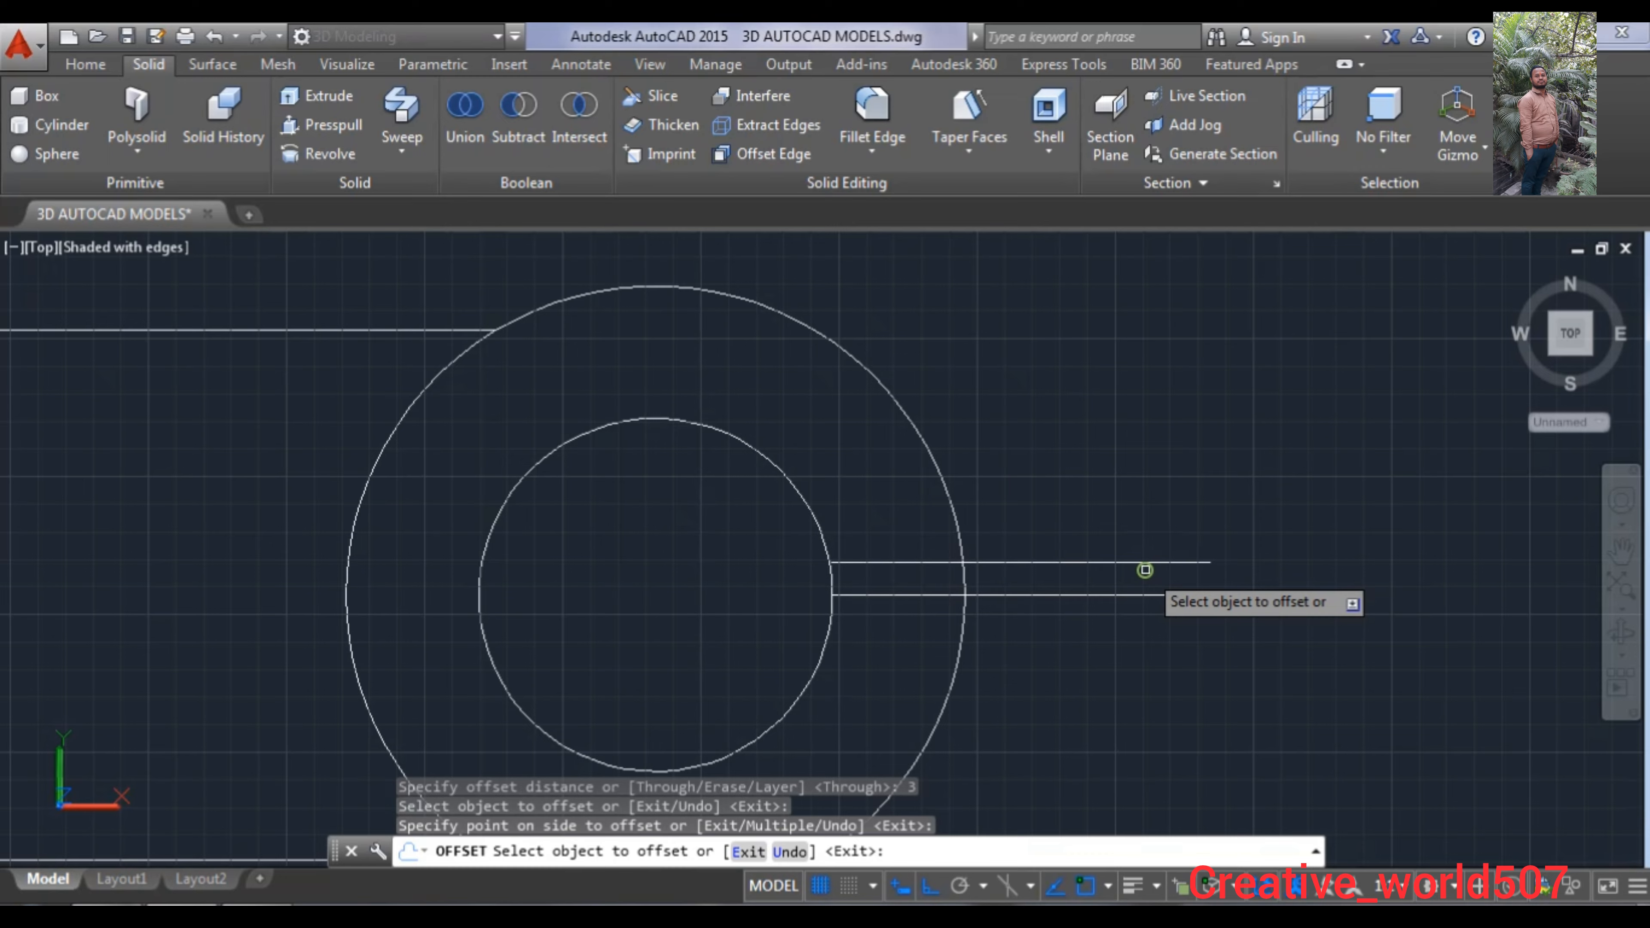
pyautogui.click(1141, 596)
pyautogui.click(1140, 626)
pyautogui.scroll(2, 1208, 611)
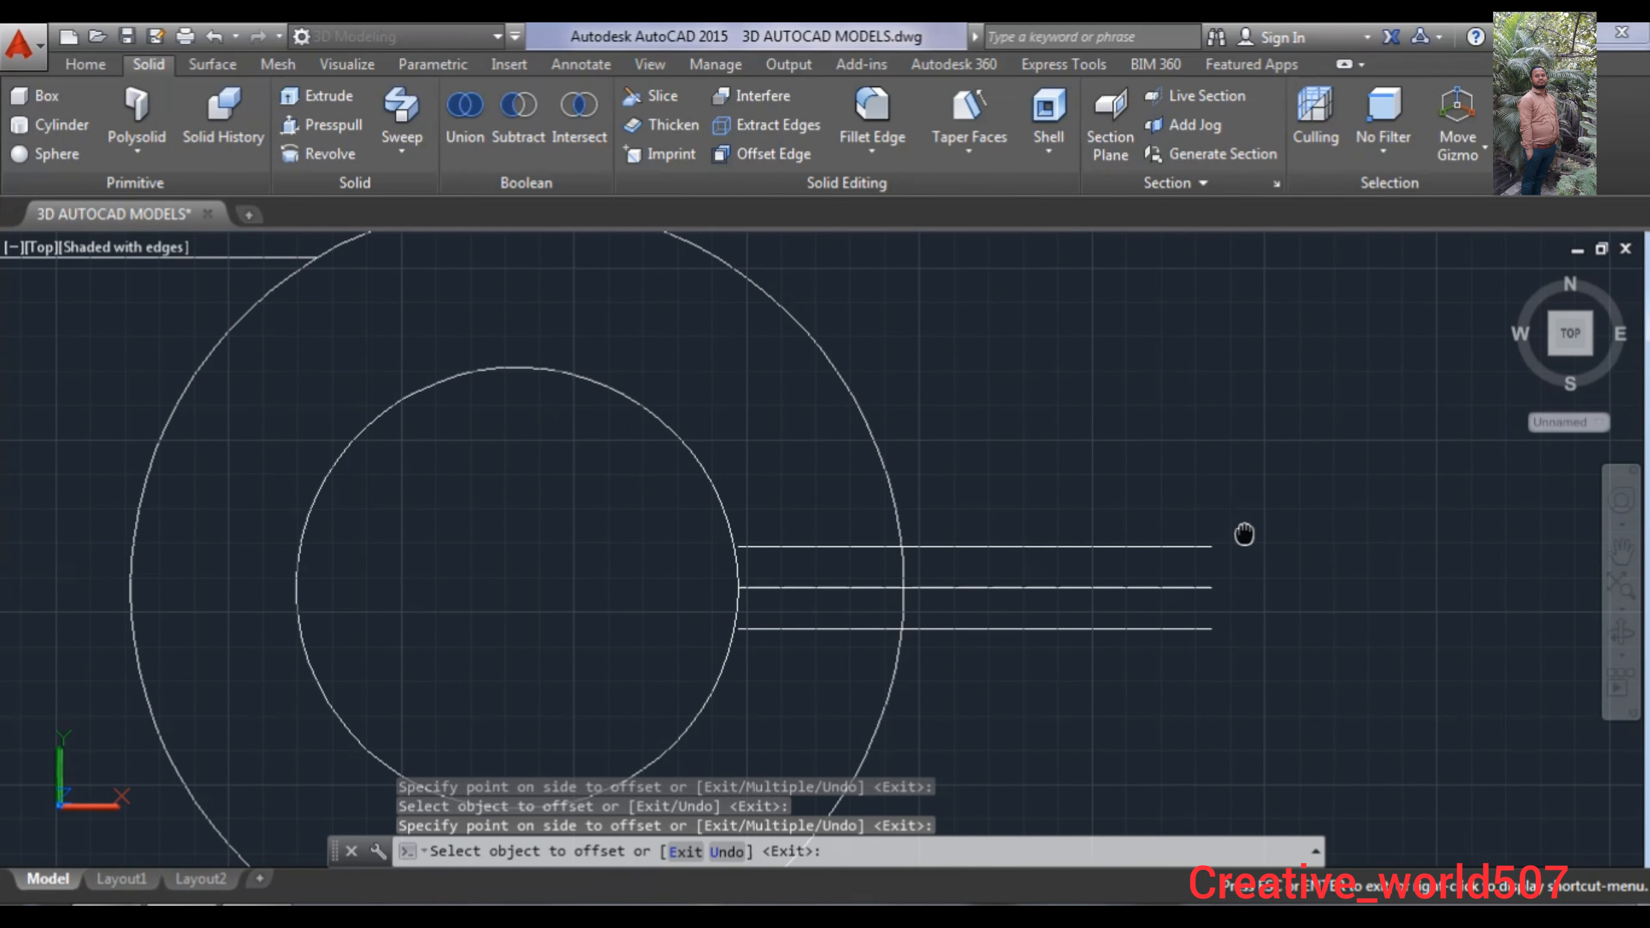
pyautogui.scroll(5, 981, 597)
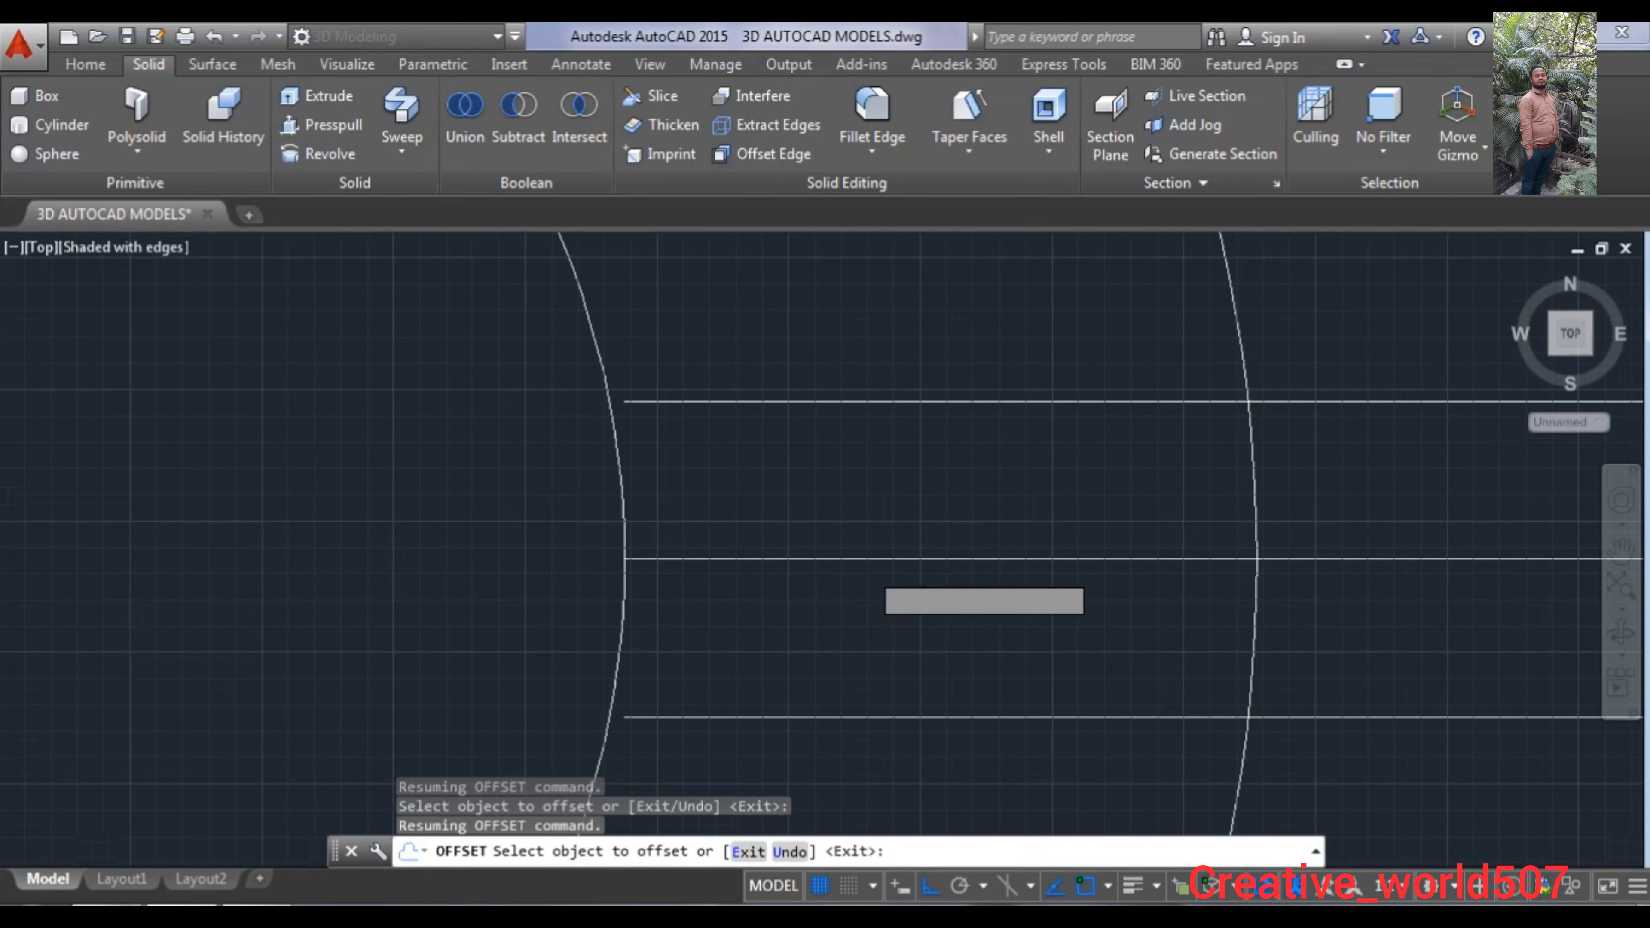
pyautogui.moveTo(866, 572); pyautogui.dragTo(876, 572, button='middle')
pyautogui.press('Escape')
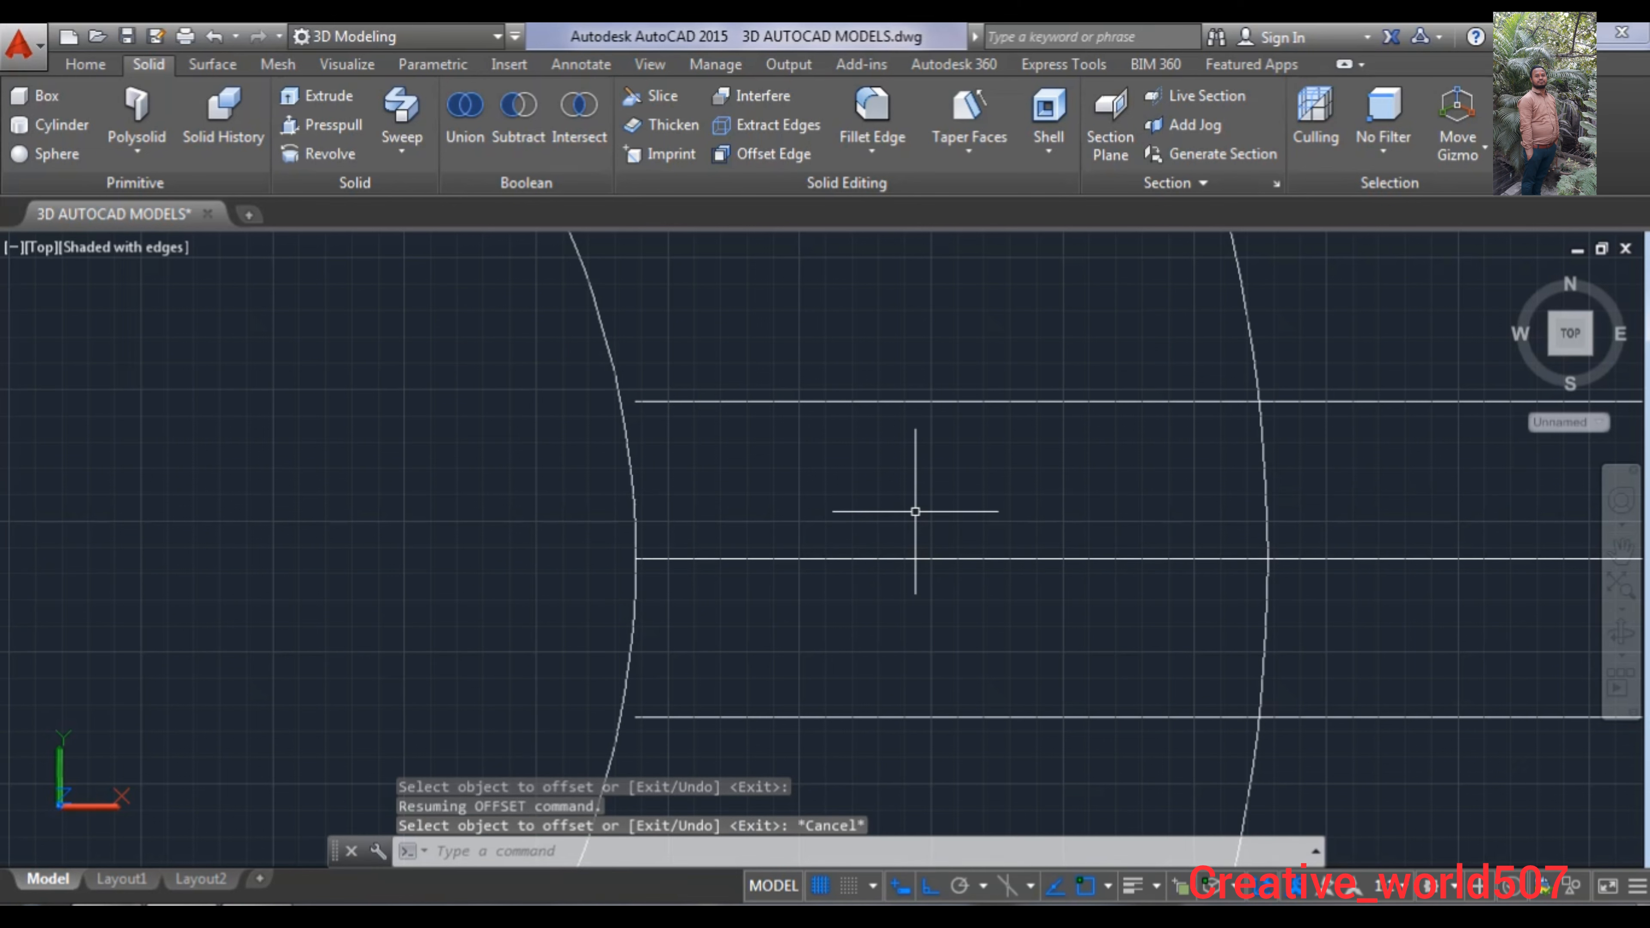
# - Extend the left ends of the two offset lines to meet the inner circle
pyautogui.write('EX')
pyautogui.press('Return')
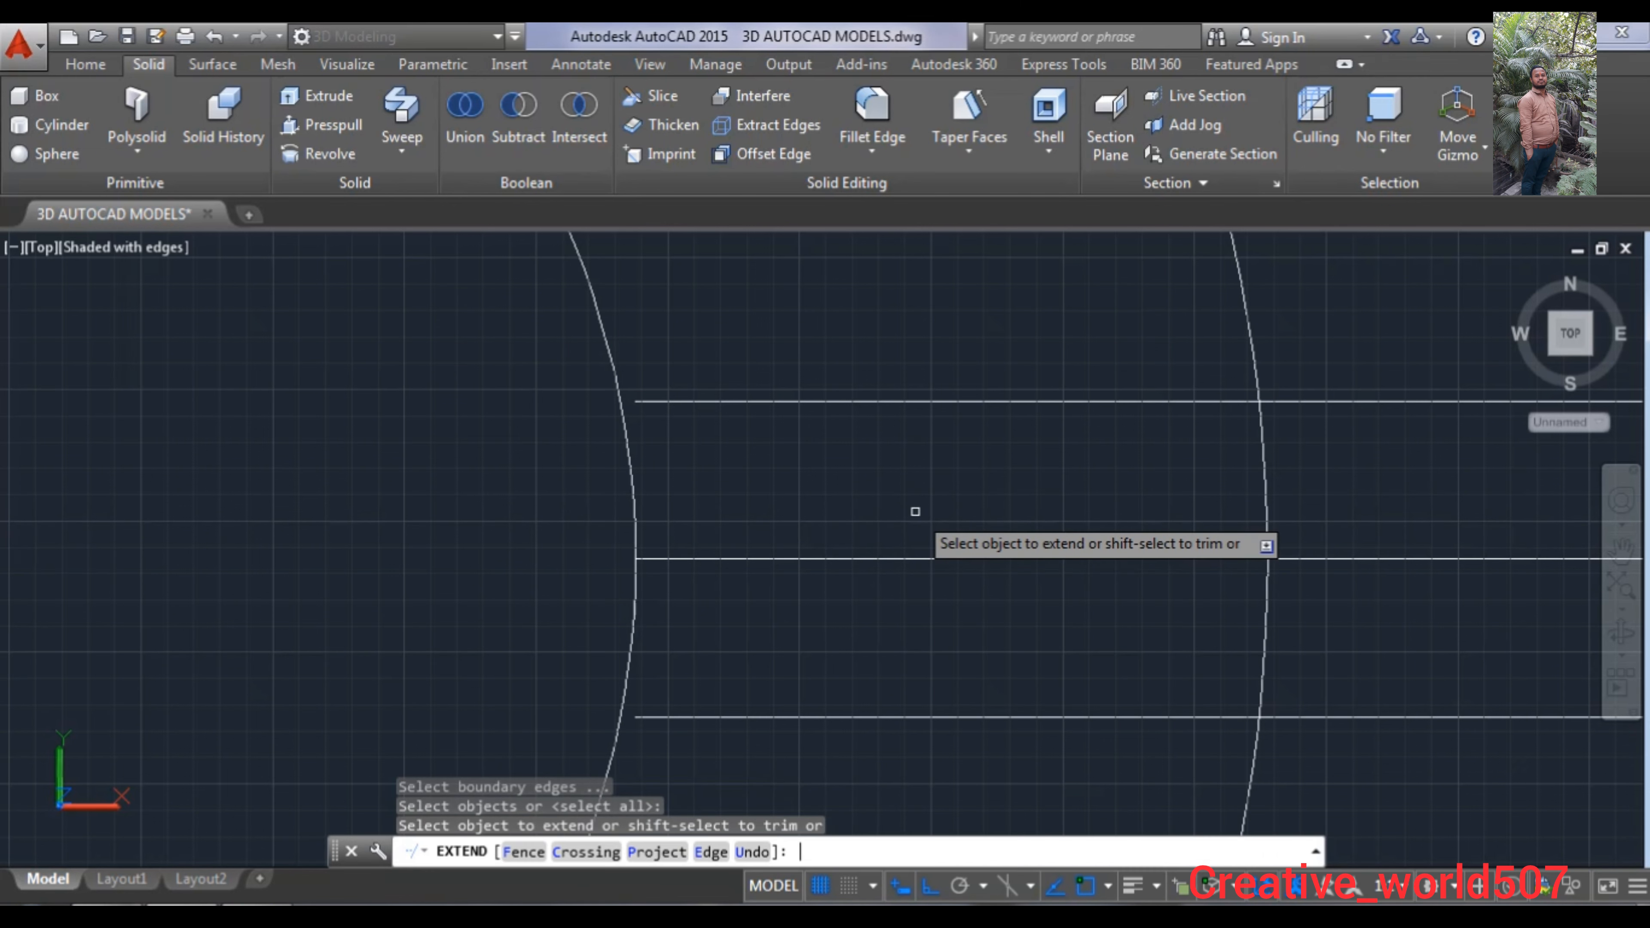
pyautogui.click(657, 398)
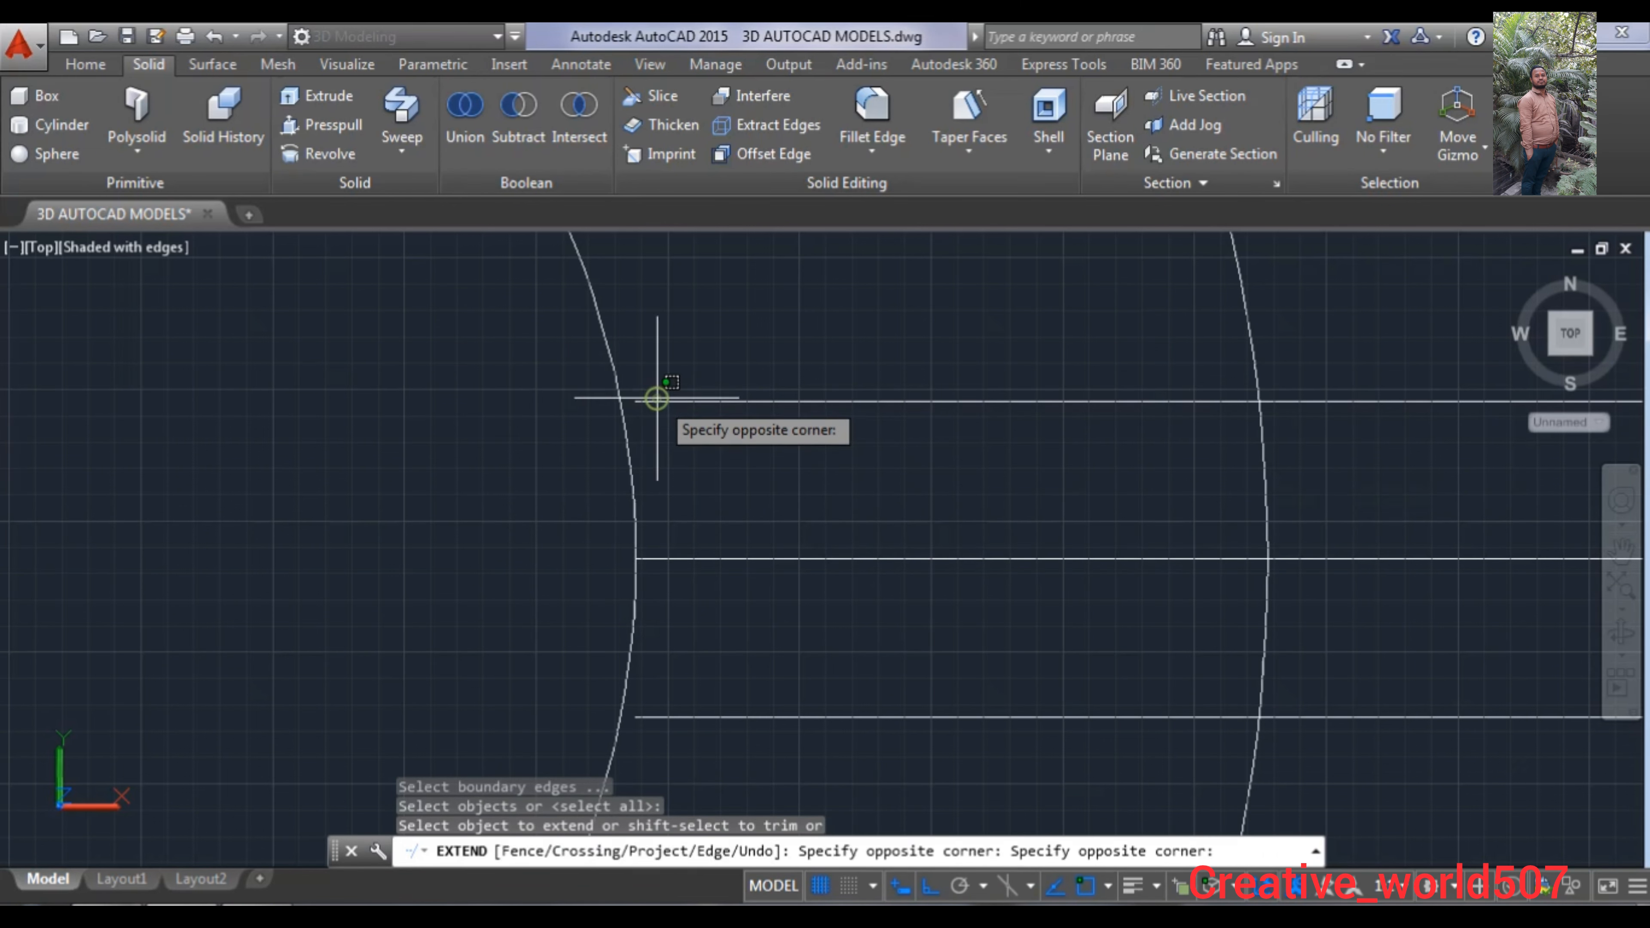
pyautogui.click(656, 401)
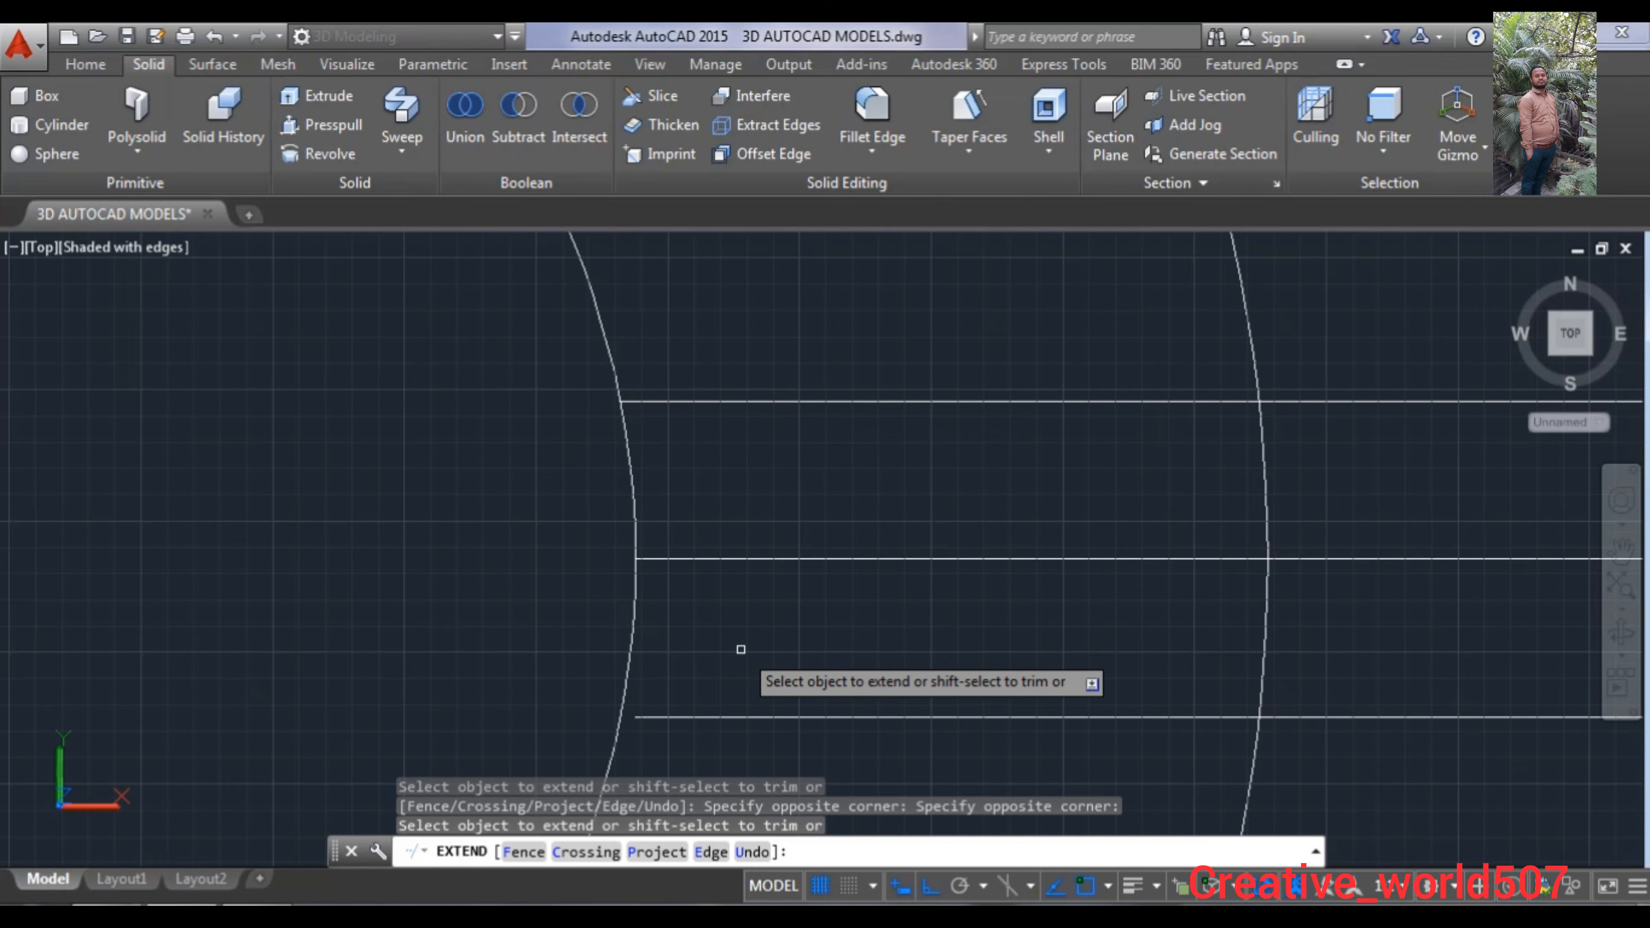
pyautogui.click(684, 720)
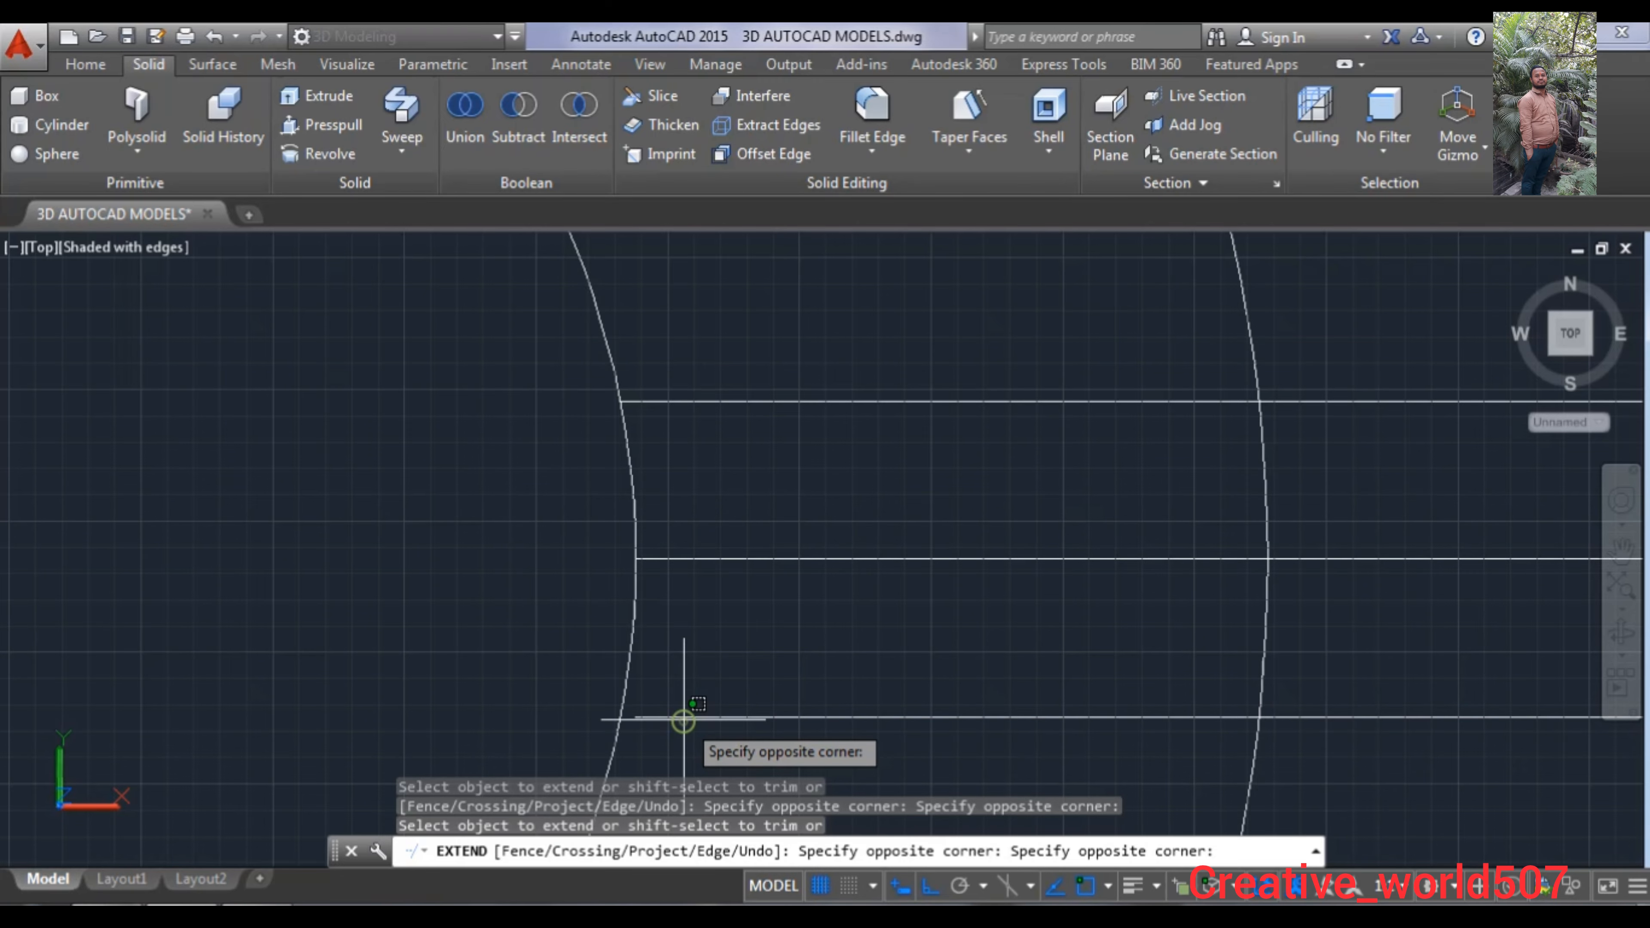
pyautogui.click(655, 711)
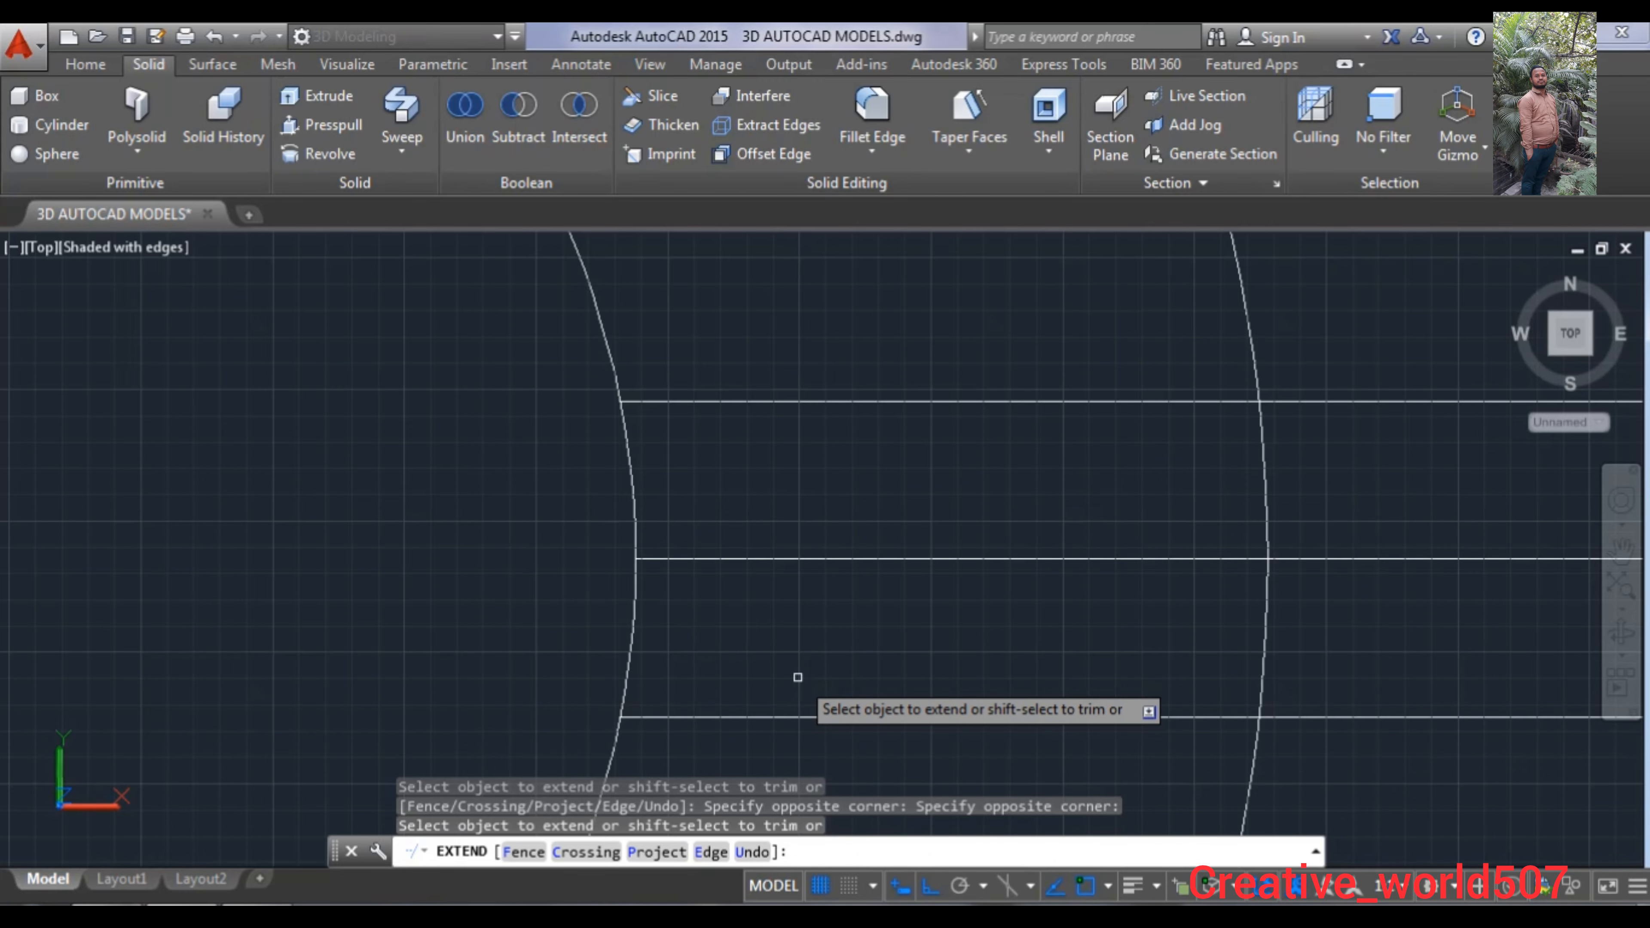
pyautogui.press('Escape')
# - Trim the three horizontal lines where they extend beyond the outer circle
pyautogui.scroll(-5, 887, 626)
pyautogui.moveTo(887, 627); pyautogui.dragTo(809, 576, button='middle')
pyautogui.scroll(-3, 809, 576)
pyautogui.scroll(2, 809, 576)
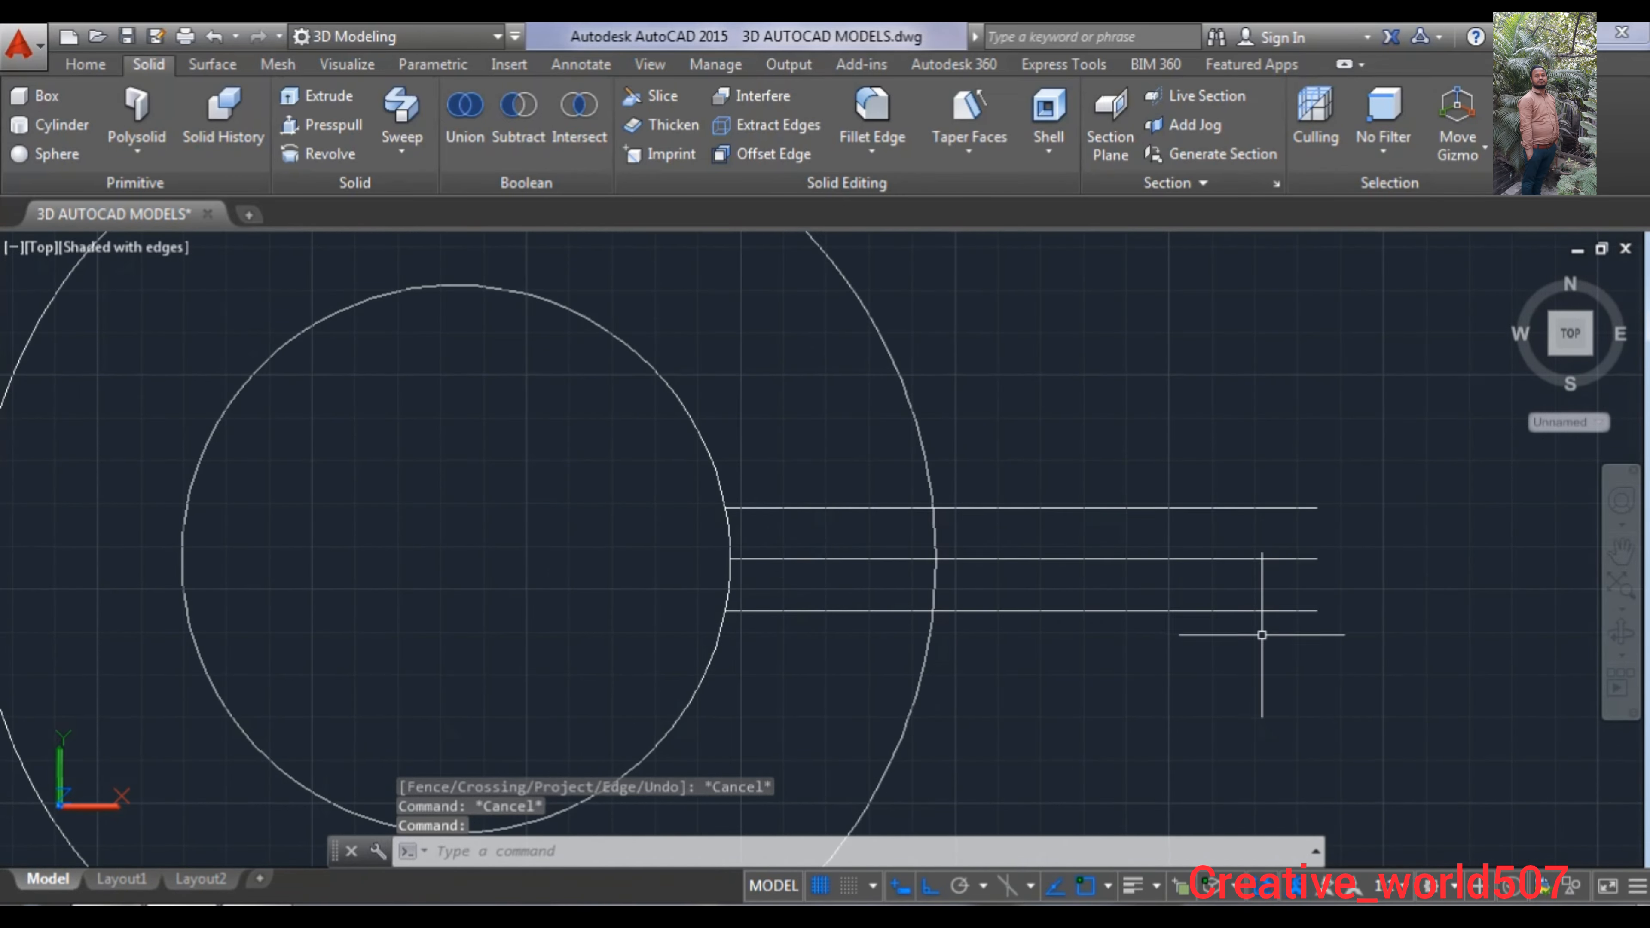
pyautogui.write('R')
pyautogui.press('Return')
pyautogui.press('Return')
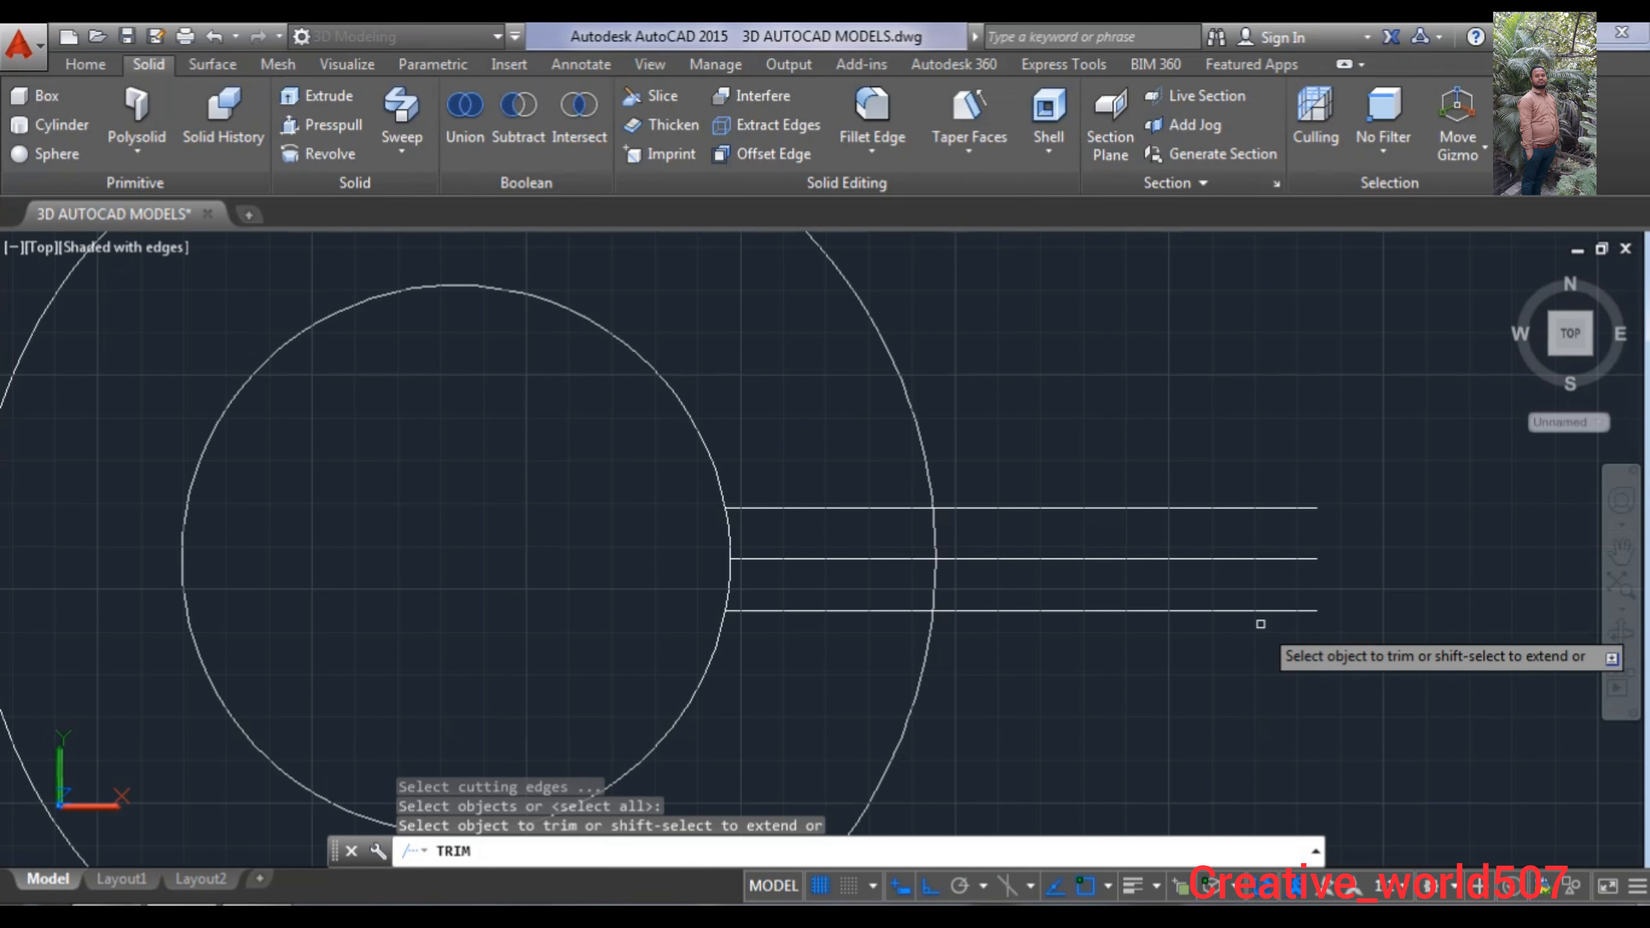
pyautogui.click(1067, 502)
pyautogui.click(1142, 627)
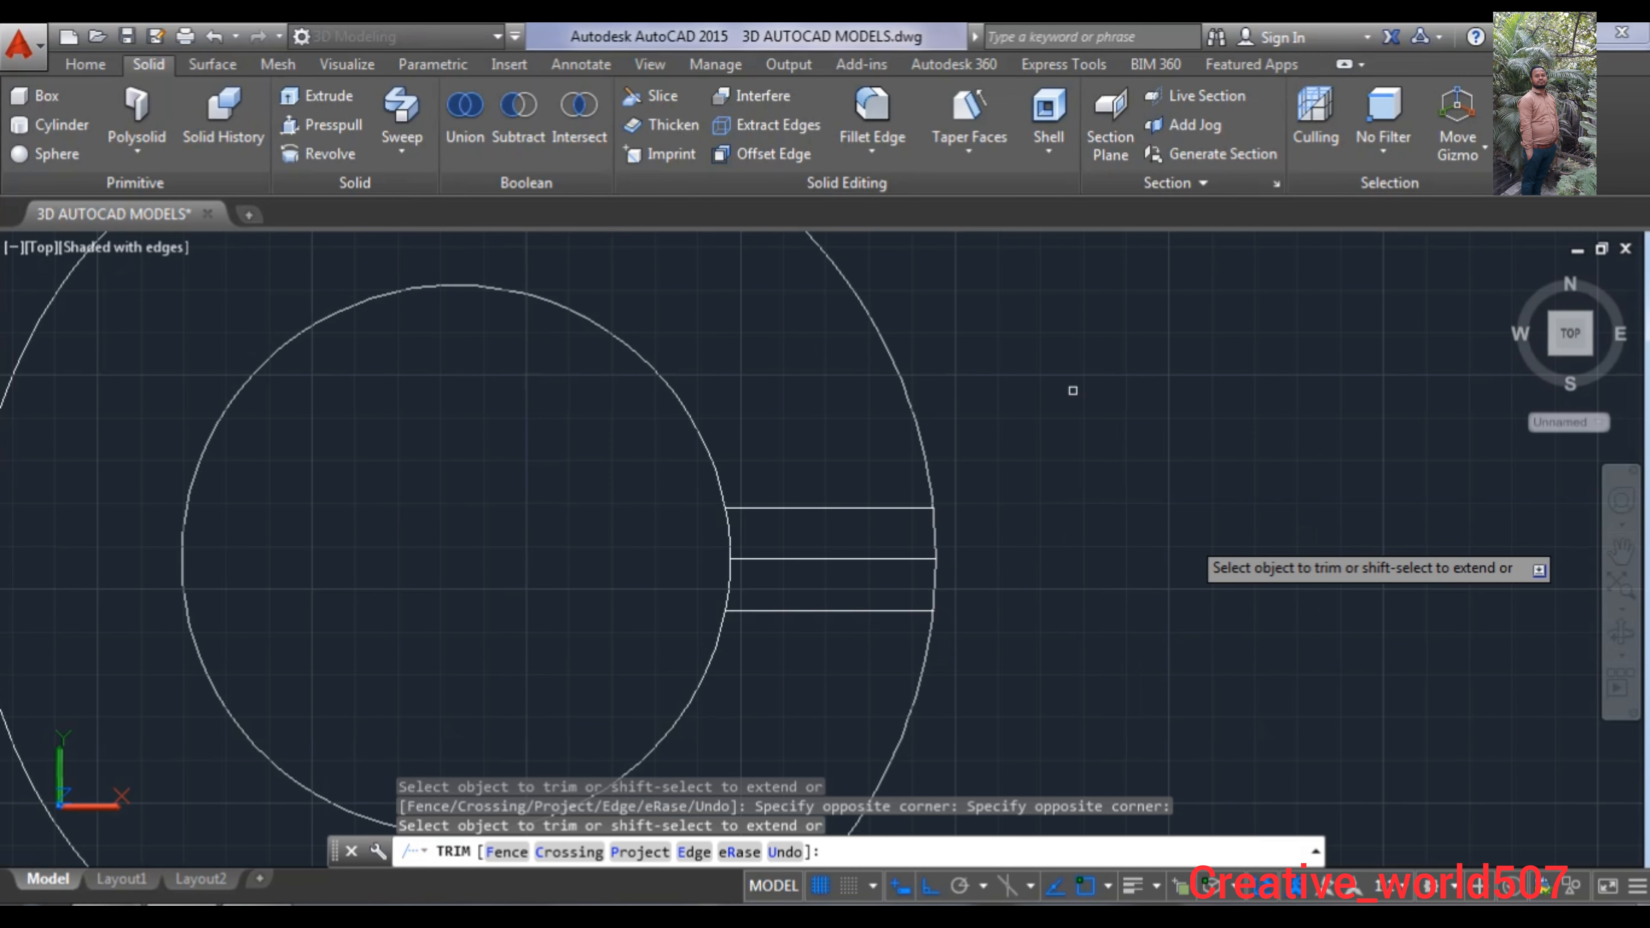
# - Trim the arcs of both circles between the two offset lines and erase the middle line to open the slot
pyautogui.click(727, 532)
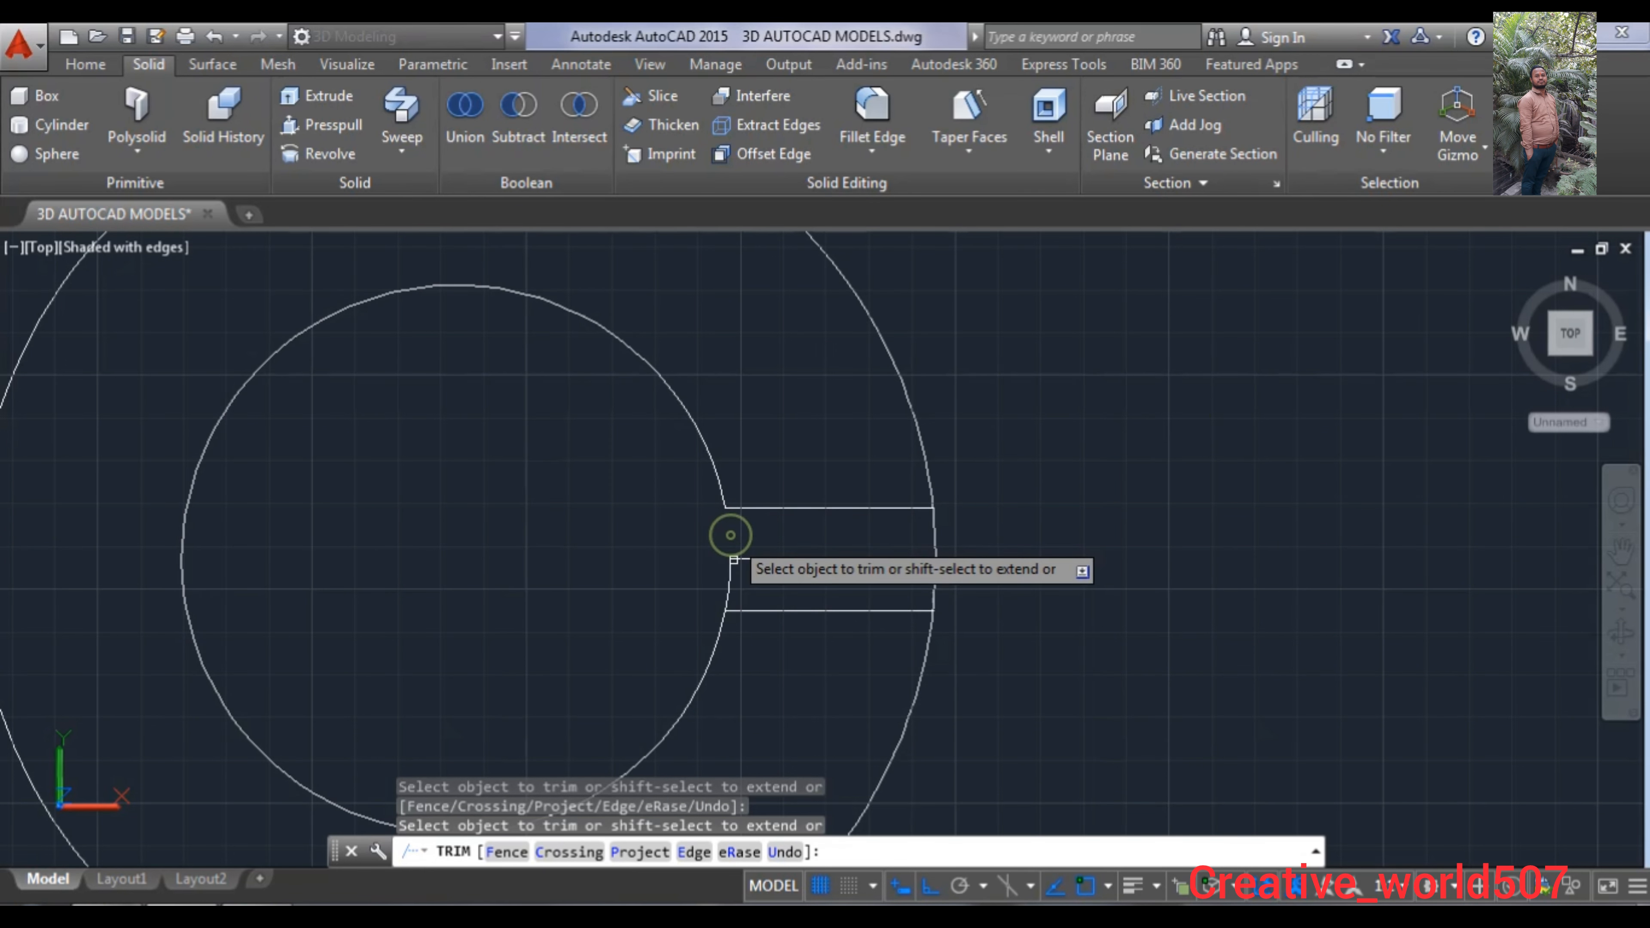
pyautogui.click(726, 588)
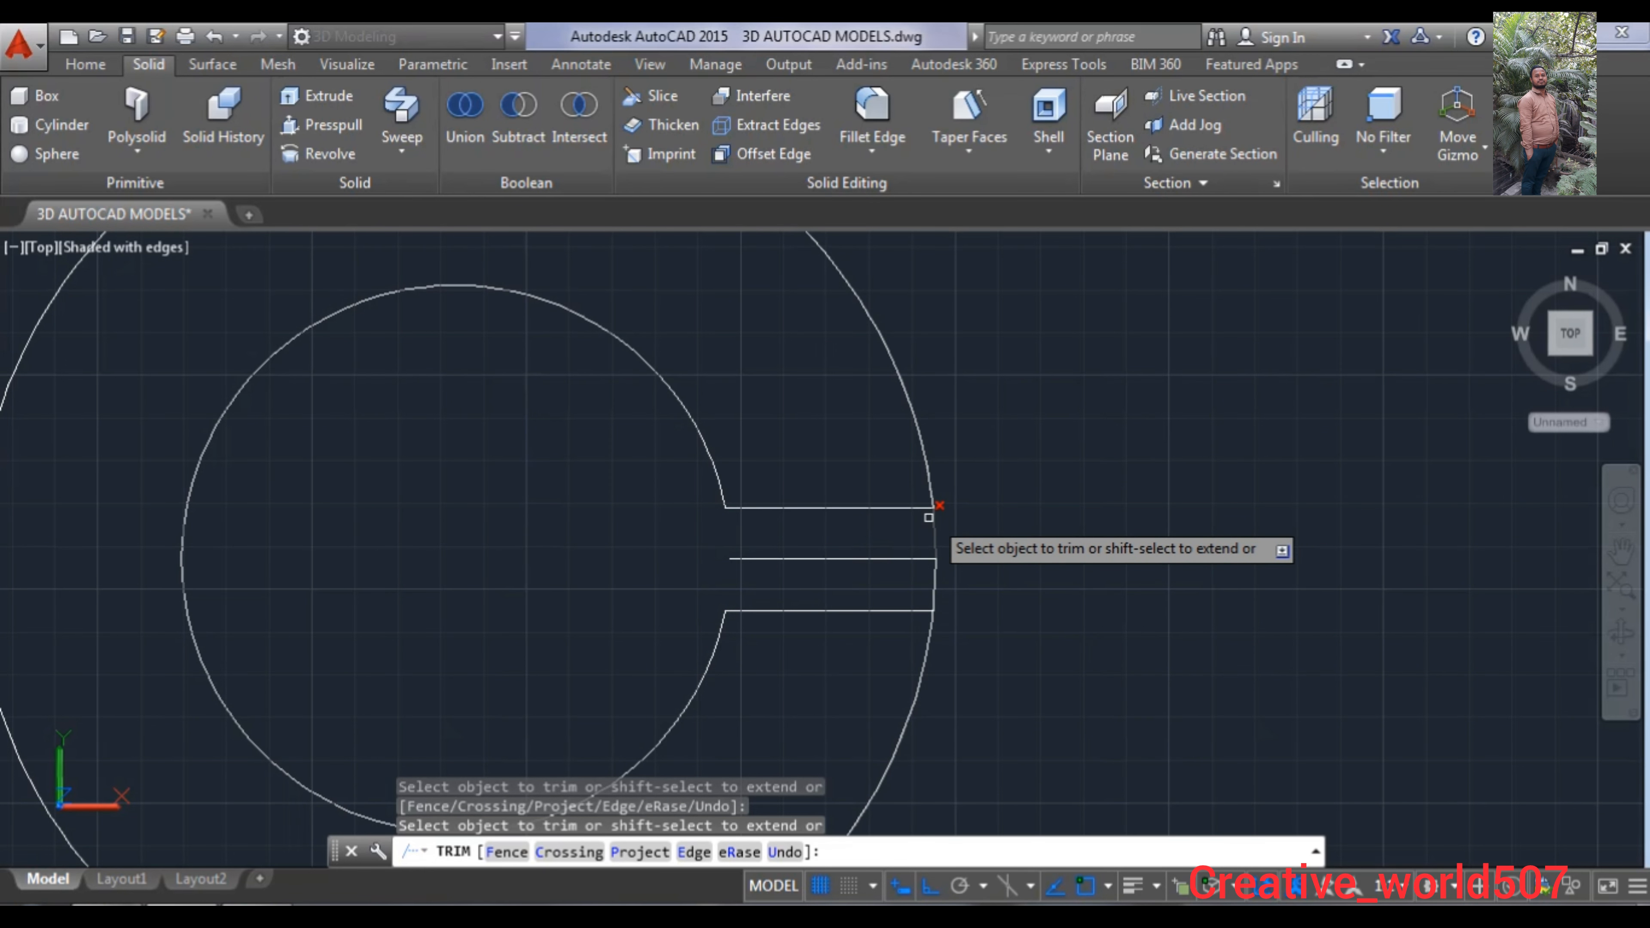
pyautogui.click(936, 588)
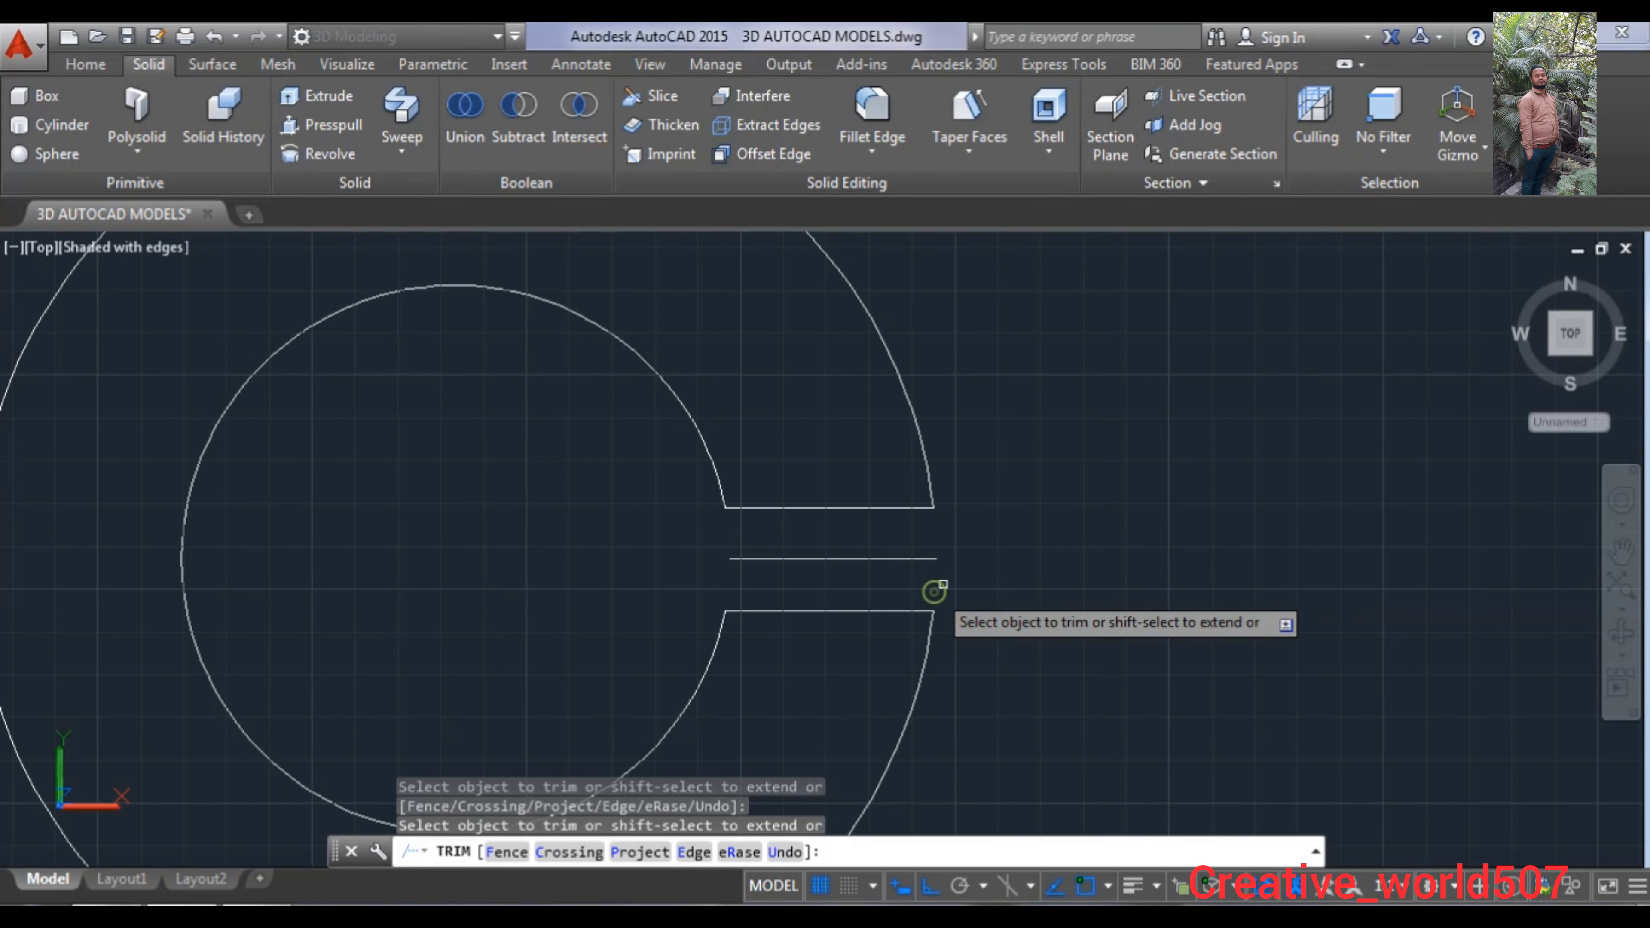
pyautogui.scroll(-4, 1123, 534)
pyautogui.moveTo(1172, 511); pyautogui.dragTo(1178, 507, button='middle')
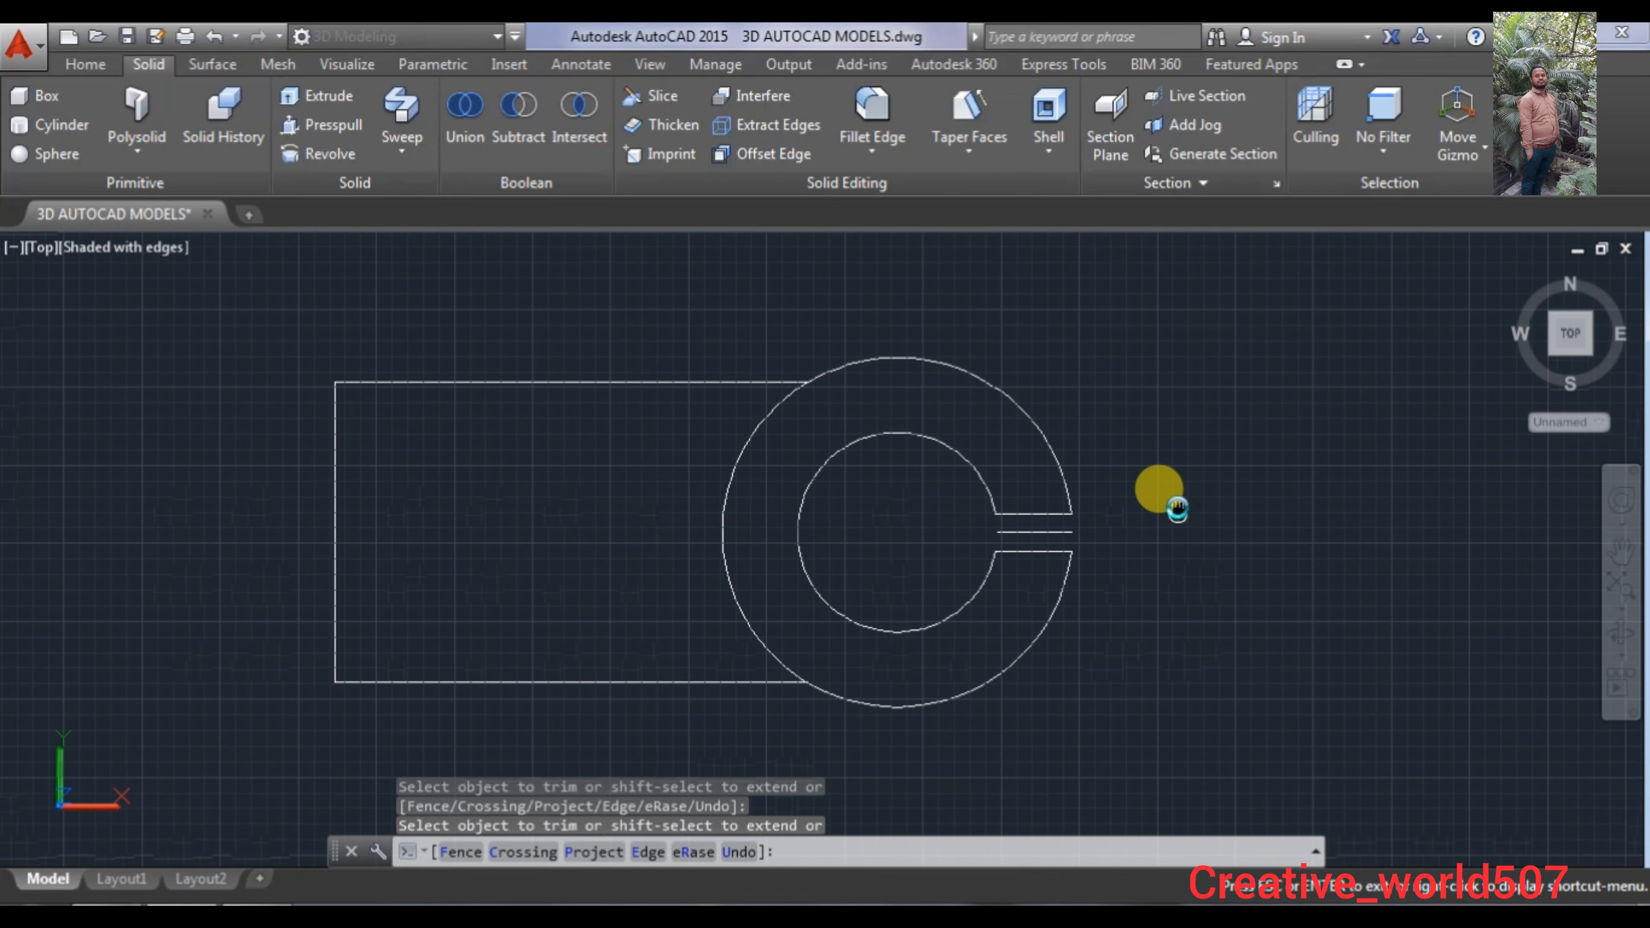
pyautogui.press('Escape')
pyautogui.click(1051, 534)
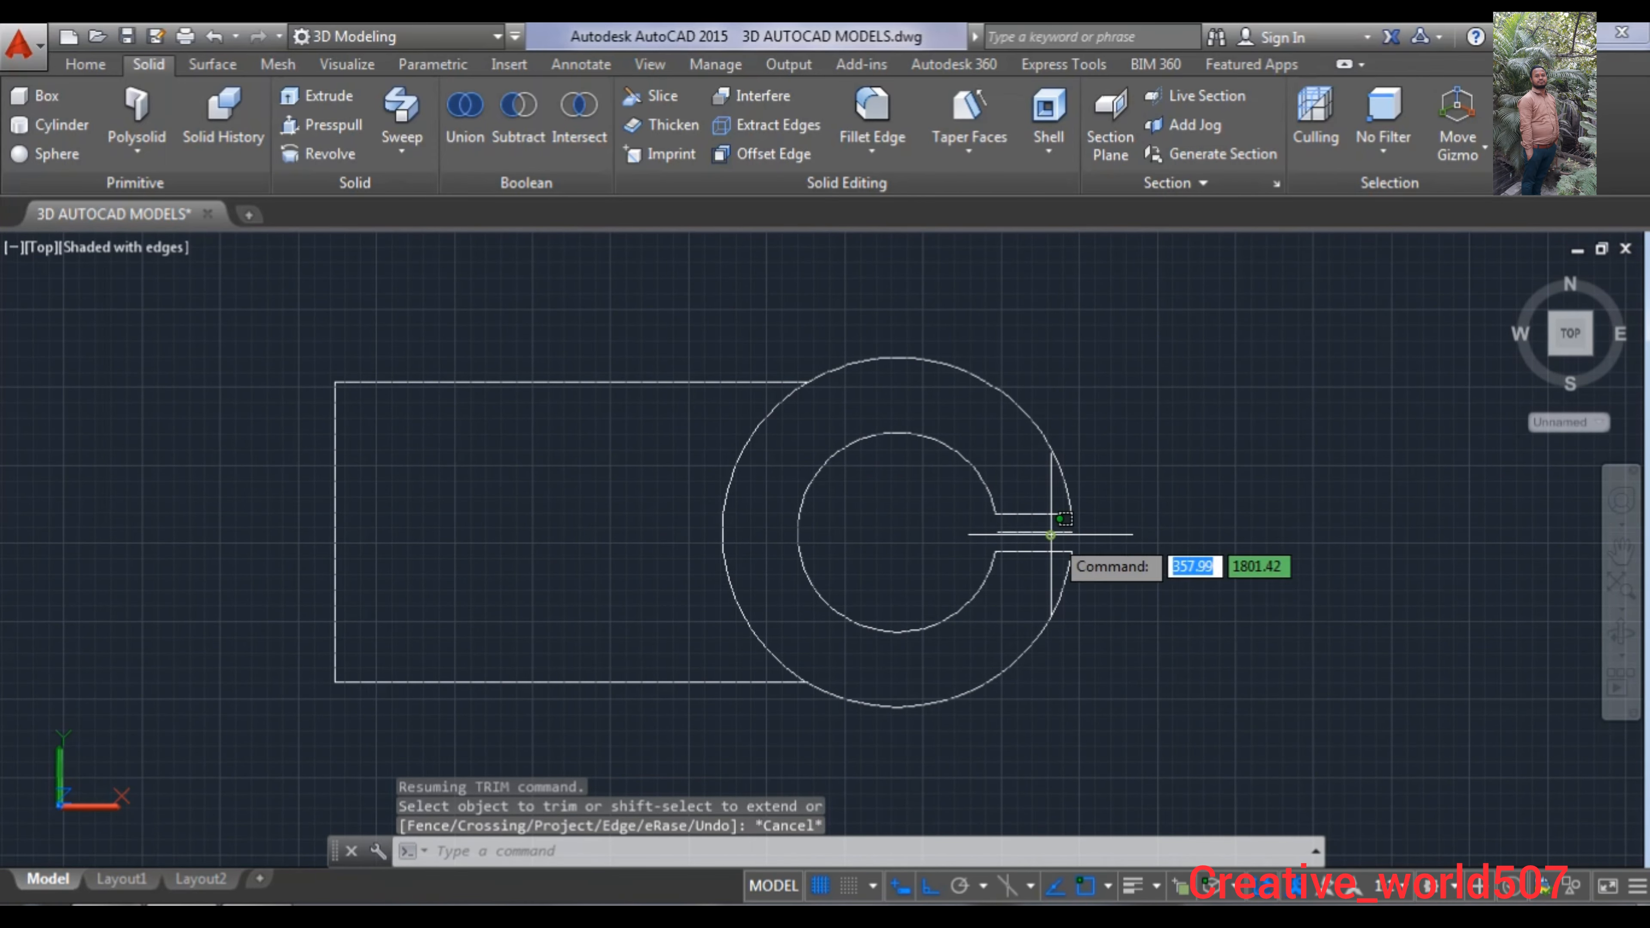
pyautogui.press('Delete')
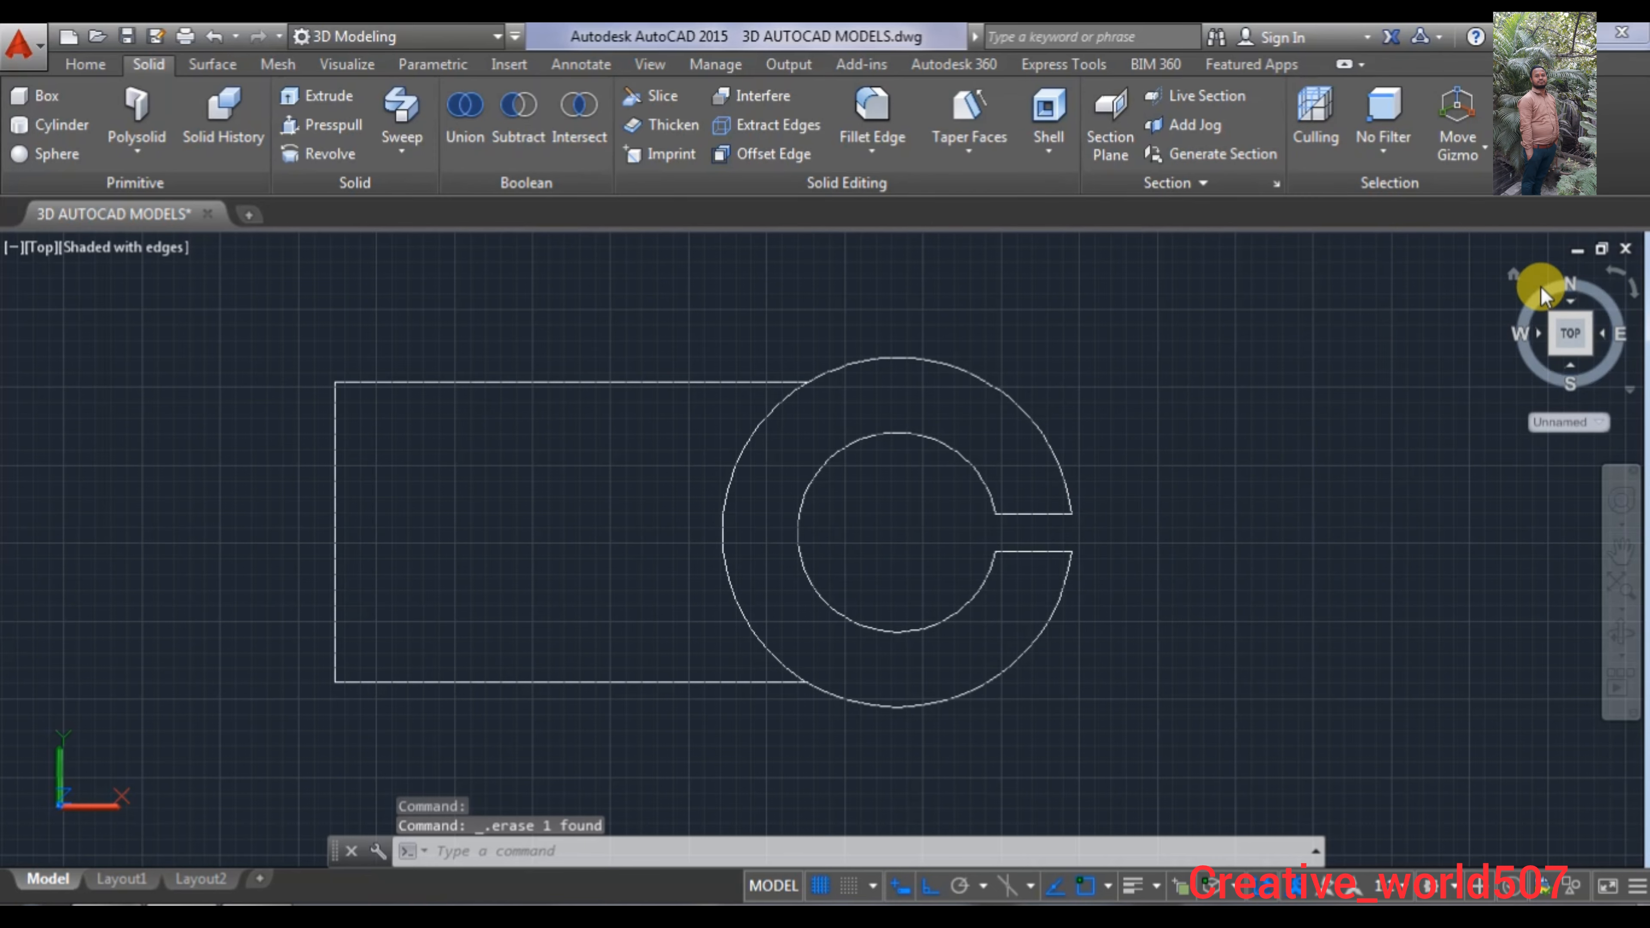
# - Switch to the isometric view showing the top, left and front sides and set the projection to Parallel
pyautogui.click(1515, 274)
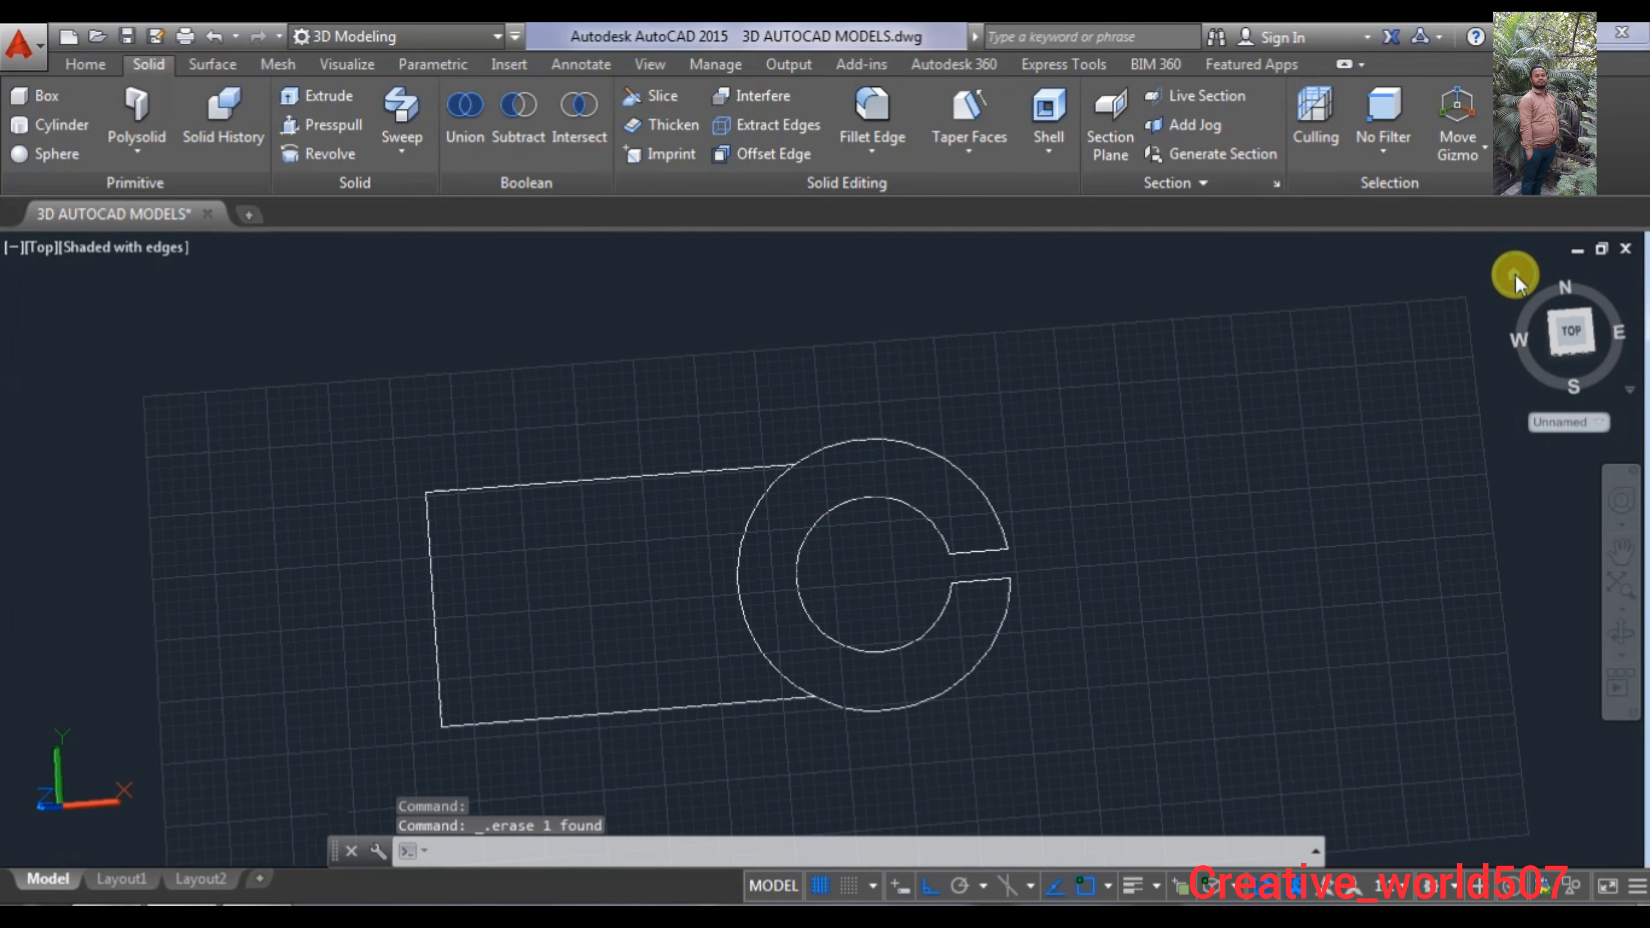
pyautogui.rightClick(1515, 275)
pyautogui.click(1451, 314)
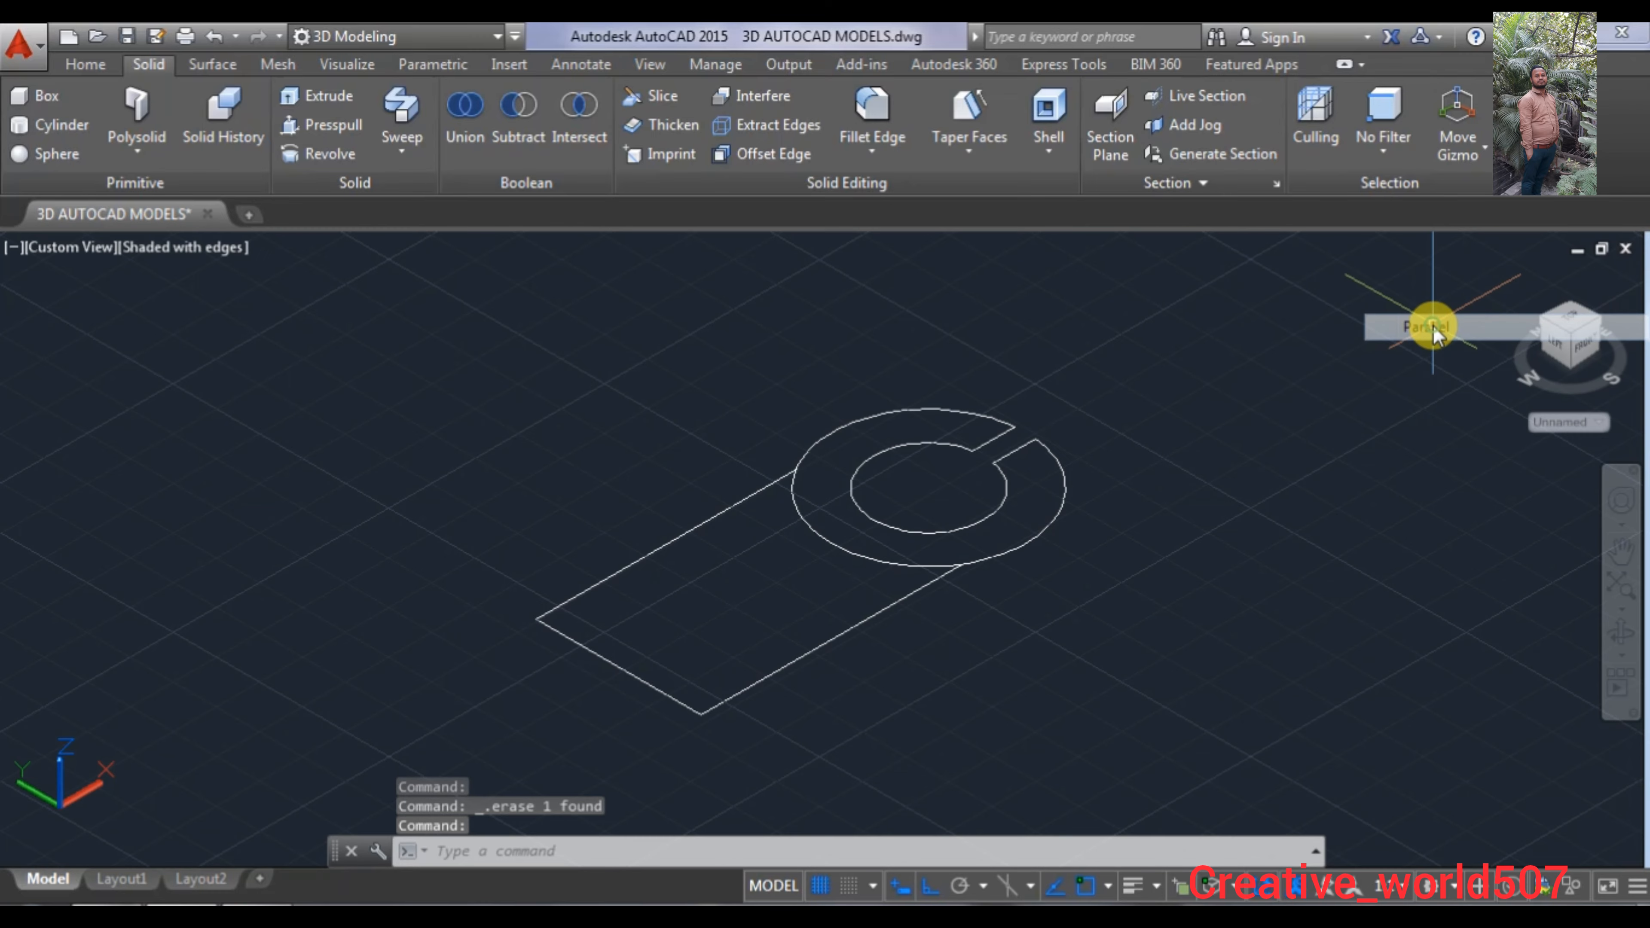
pyautogui.moveTo(1090, 567); pyautogui.dragTo(1024, 564, button='middle')
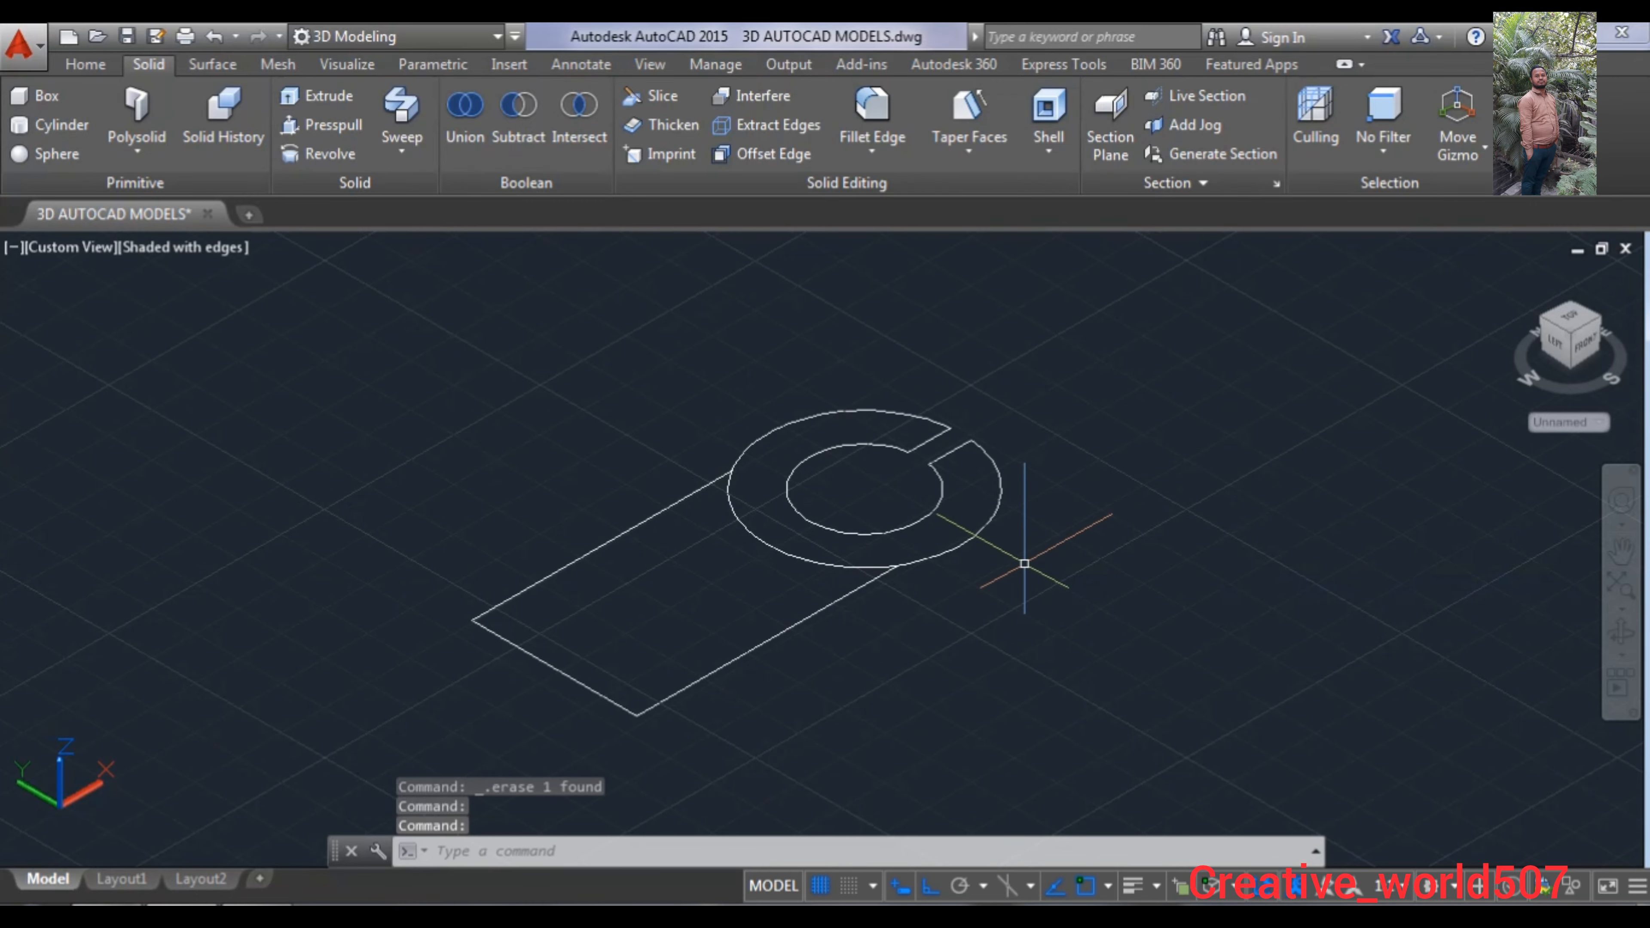
# - Presspull the slotted ring area between the two circles upward to a height of 56
pyautogui.click(334, 123)
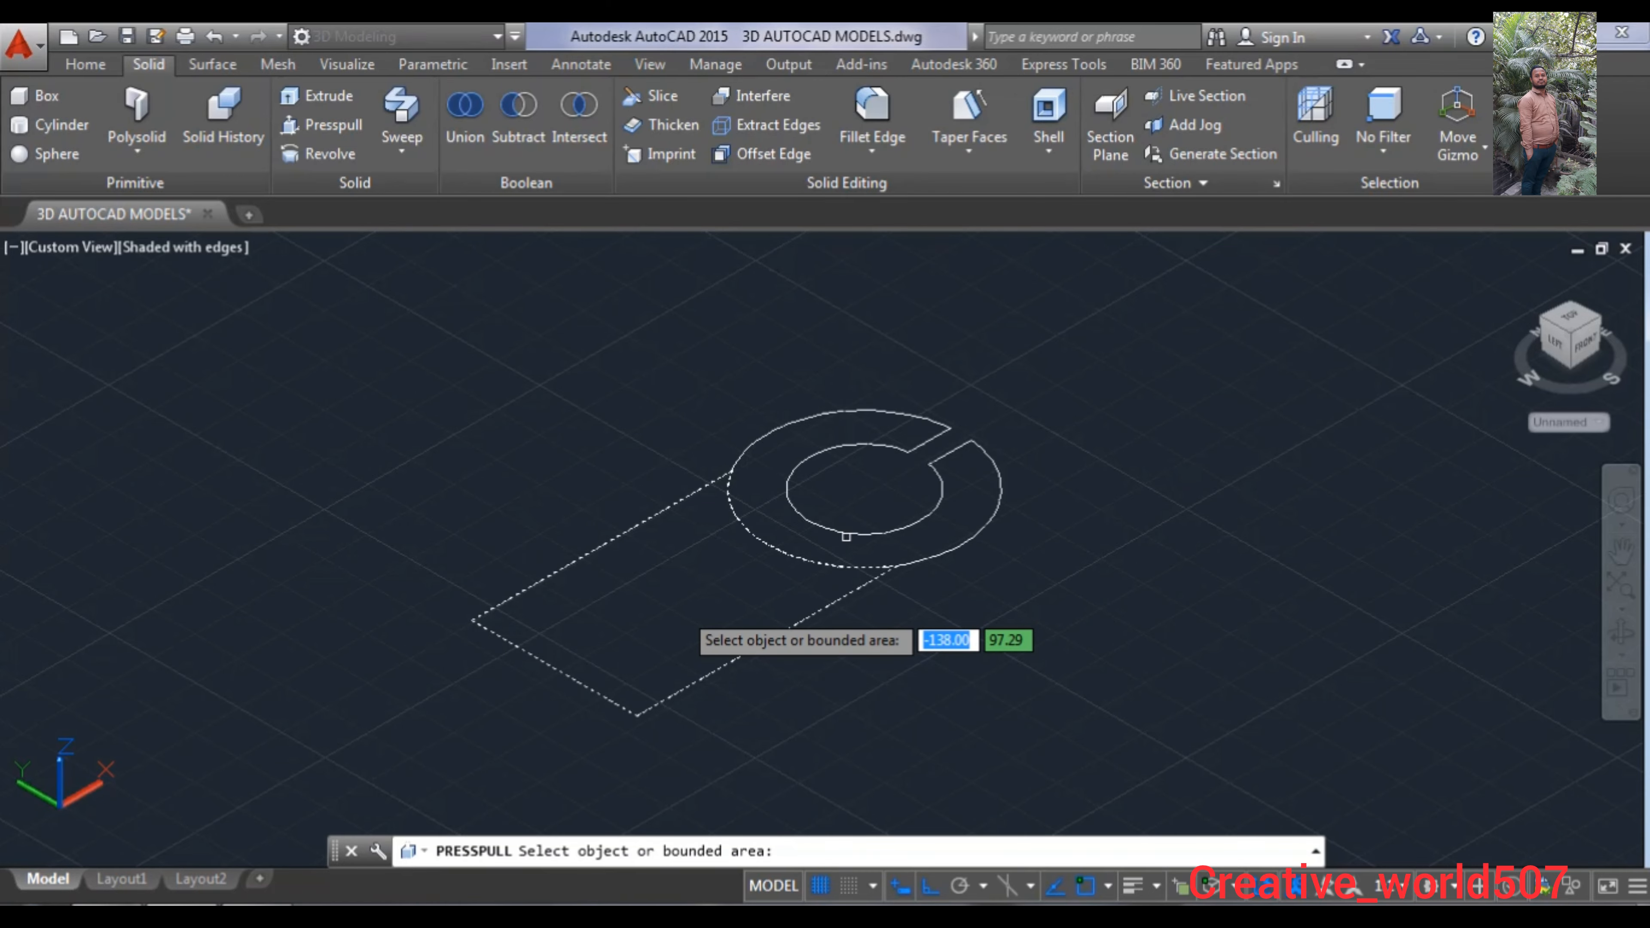
pyautogui.click(955, 527)
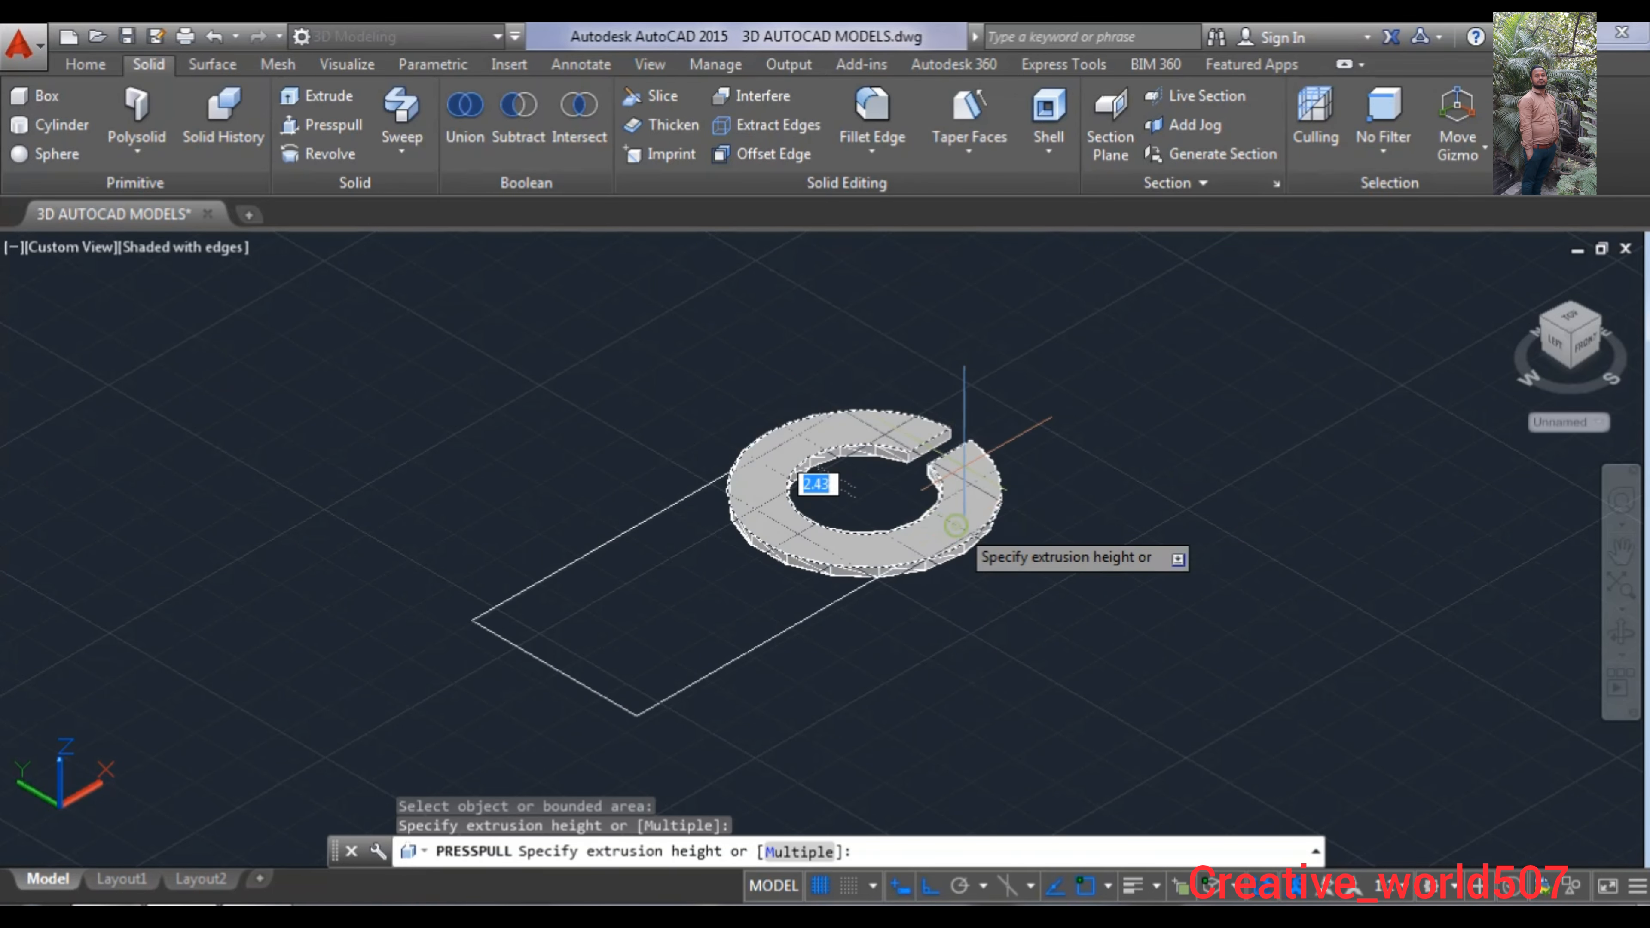
pyautogui.moveTo(977, 365); pyautogui.dragTo(999, 517, button='middle')
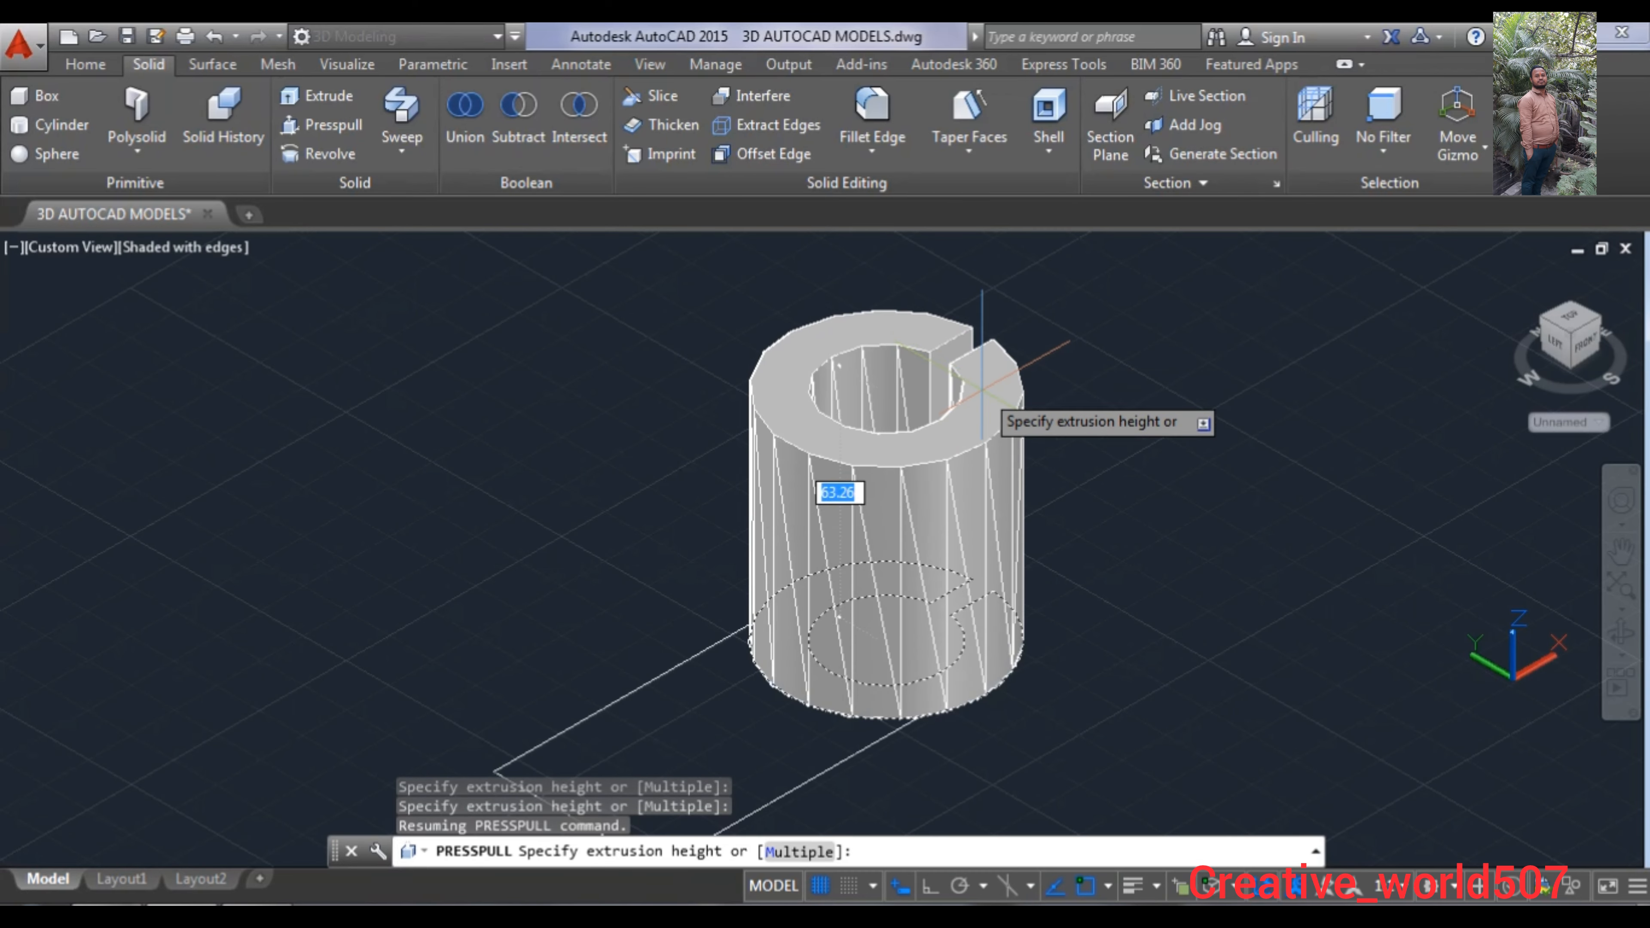
pyautogui.write('56')
pyautogui.press('Return')
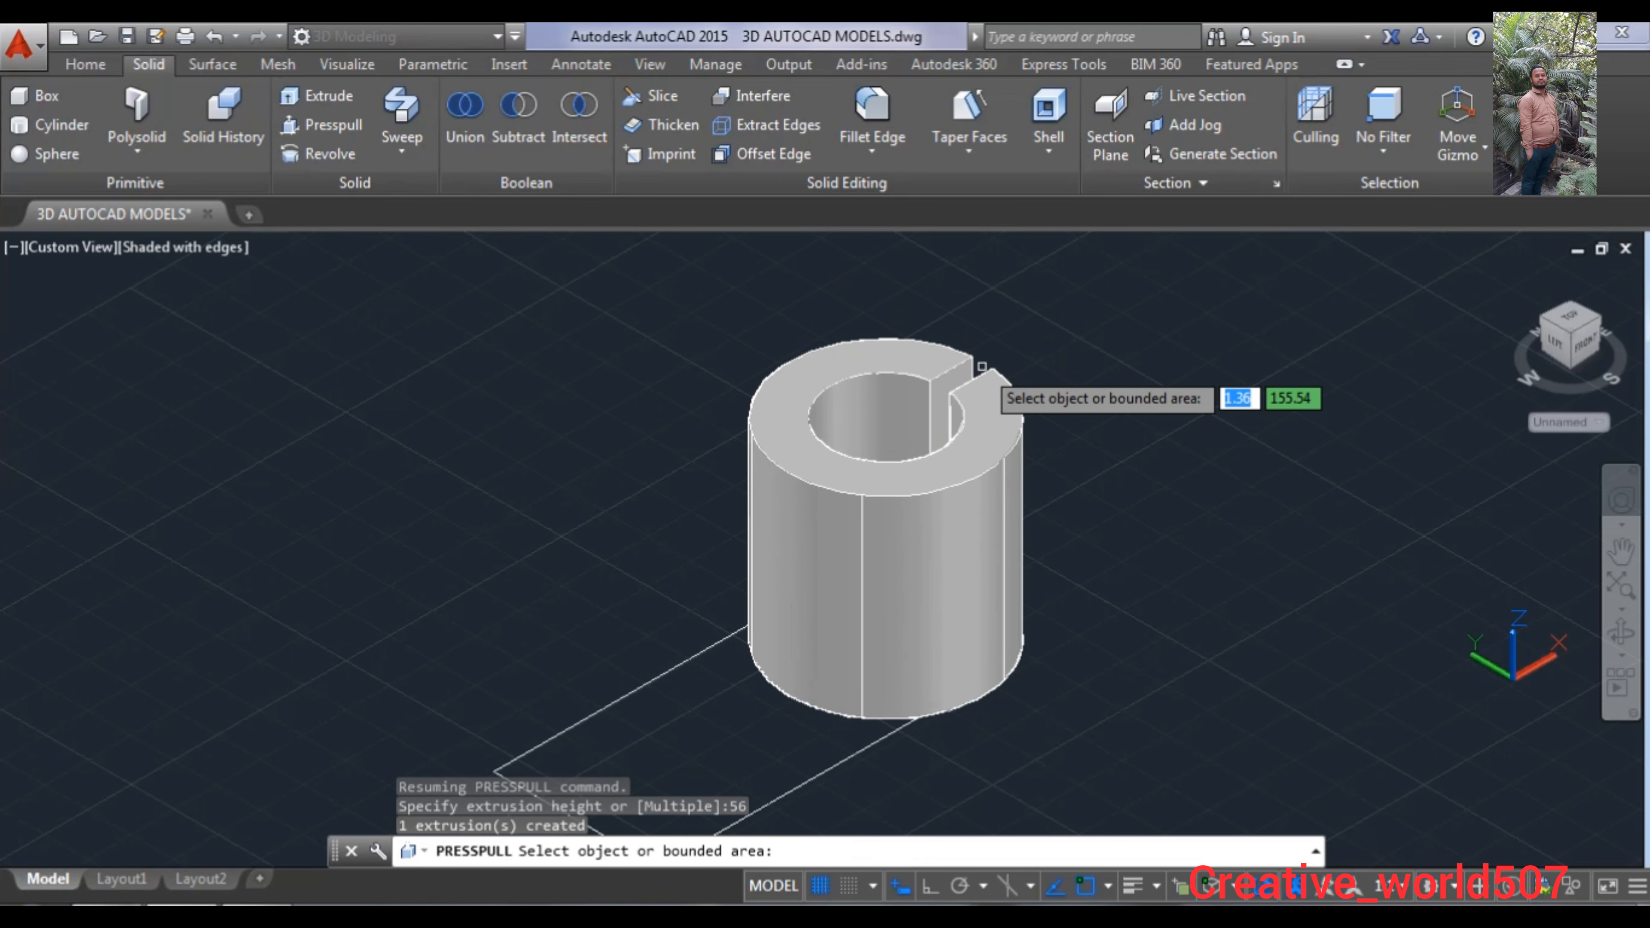
# - Presspull the rectangular area beside the cylinder upward to a height of 24
pyautogui.moveTo(1179, 510); pyautogui.dragTo(1250, 372, button='middle')
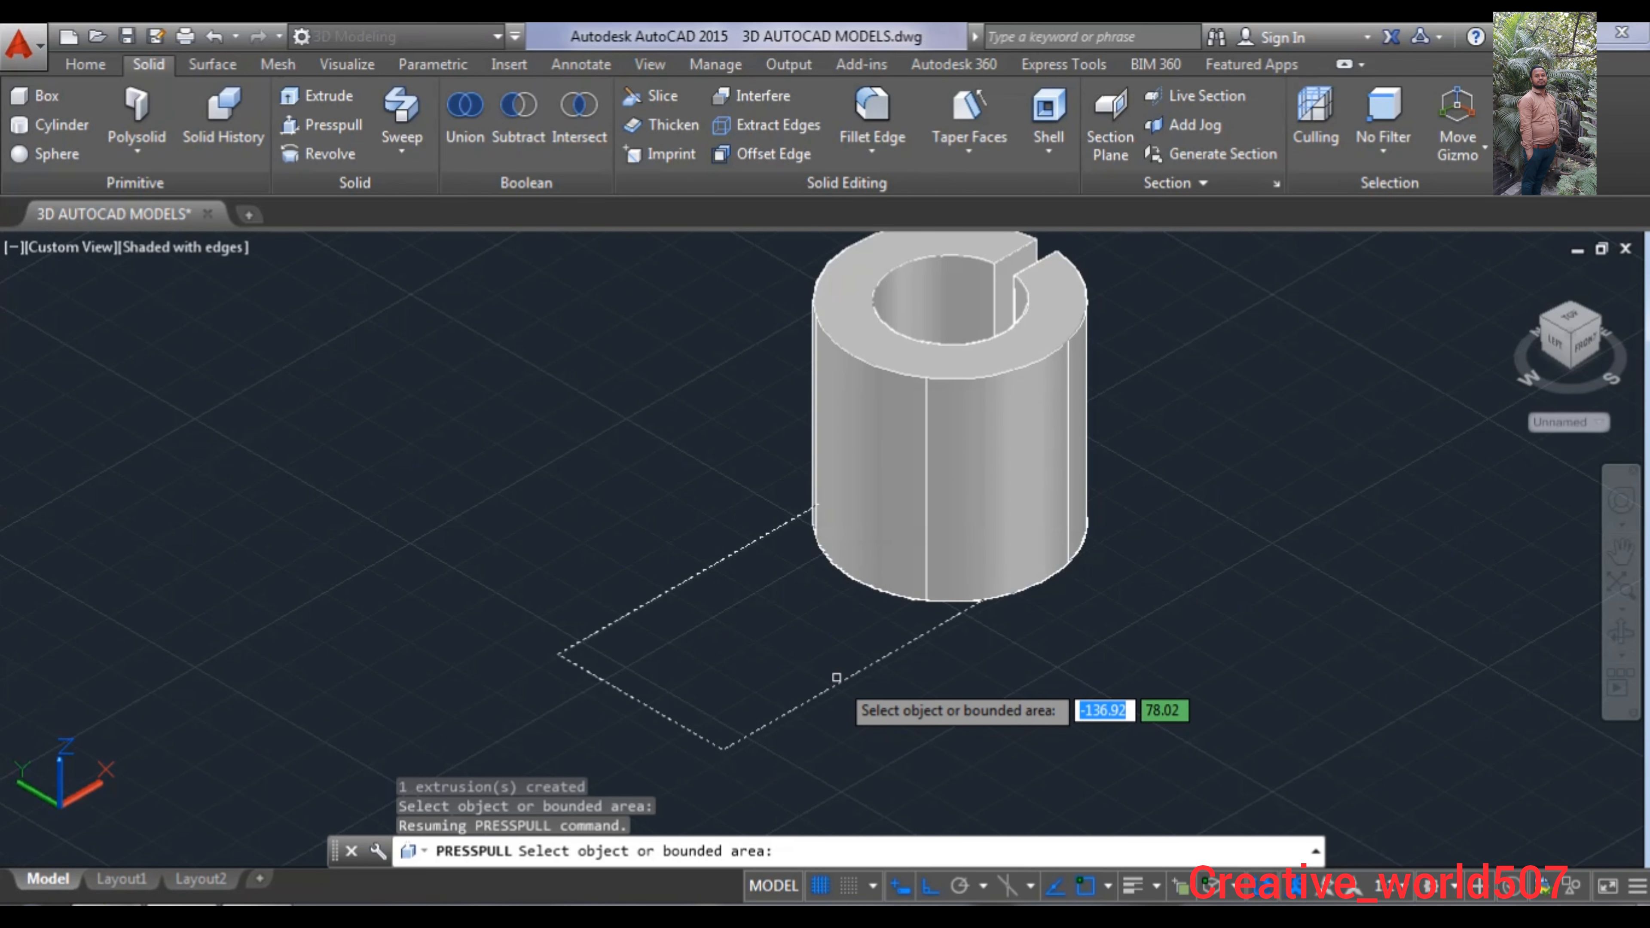
pyautogui.click(841, 662)
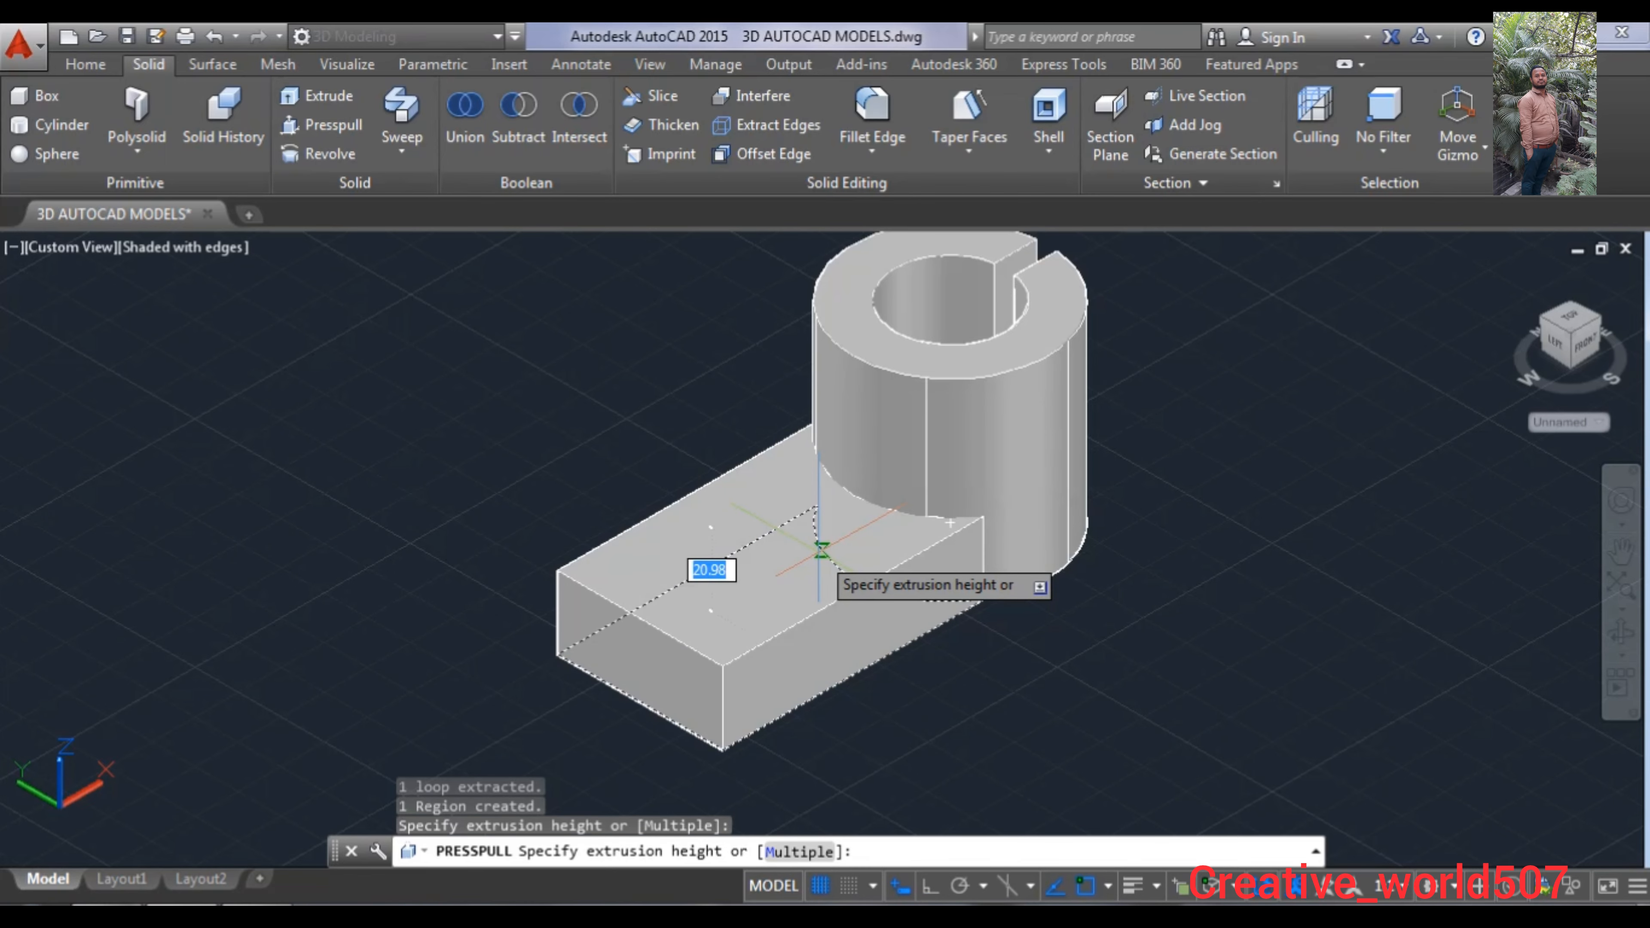
pyautogui.press('Return')
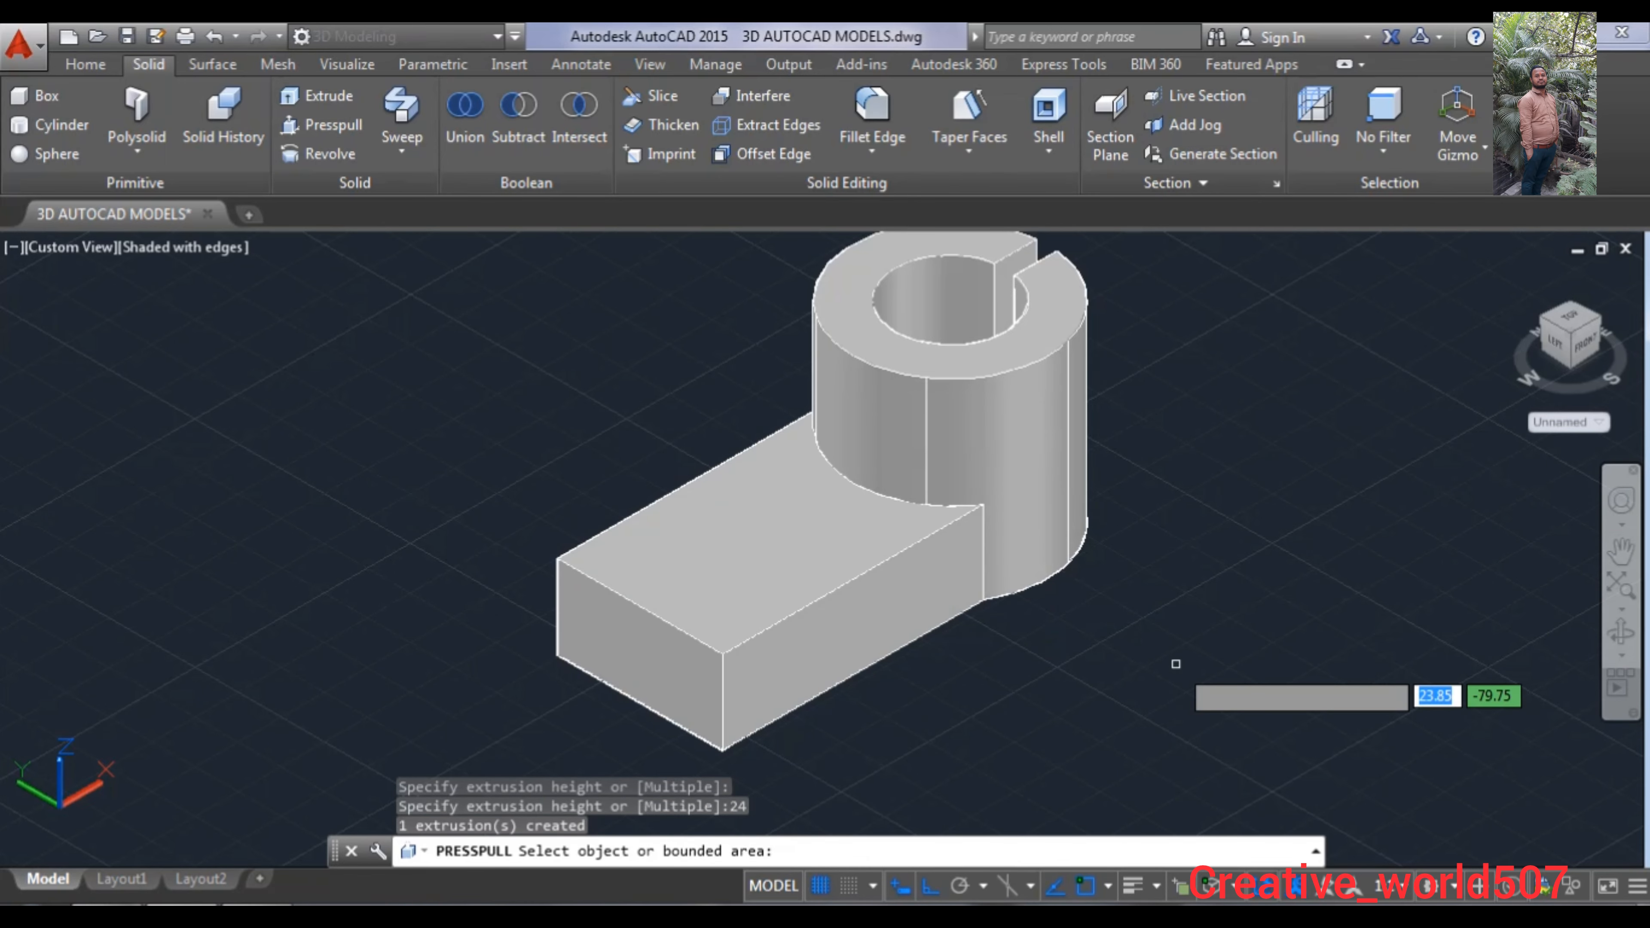
pyautogui.press('Return')
# - Draw a circle of diameter 32 on the block's end face, centred on the midpoint of its upper edge
pyautogui.moveTo(1171, 667); pyautogui.dragTo(1124, 663, button='middle')
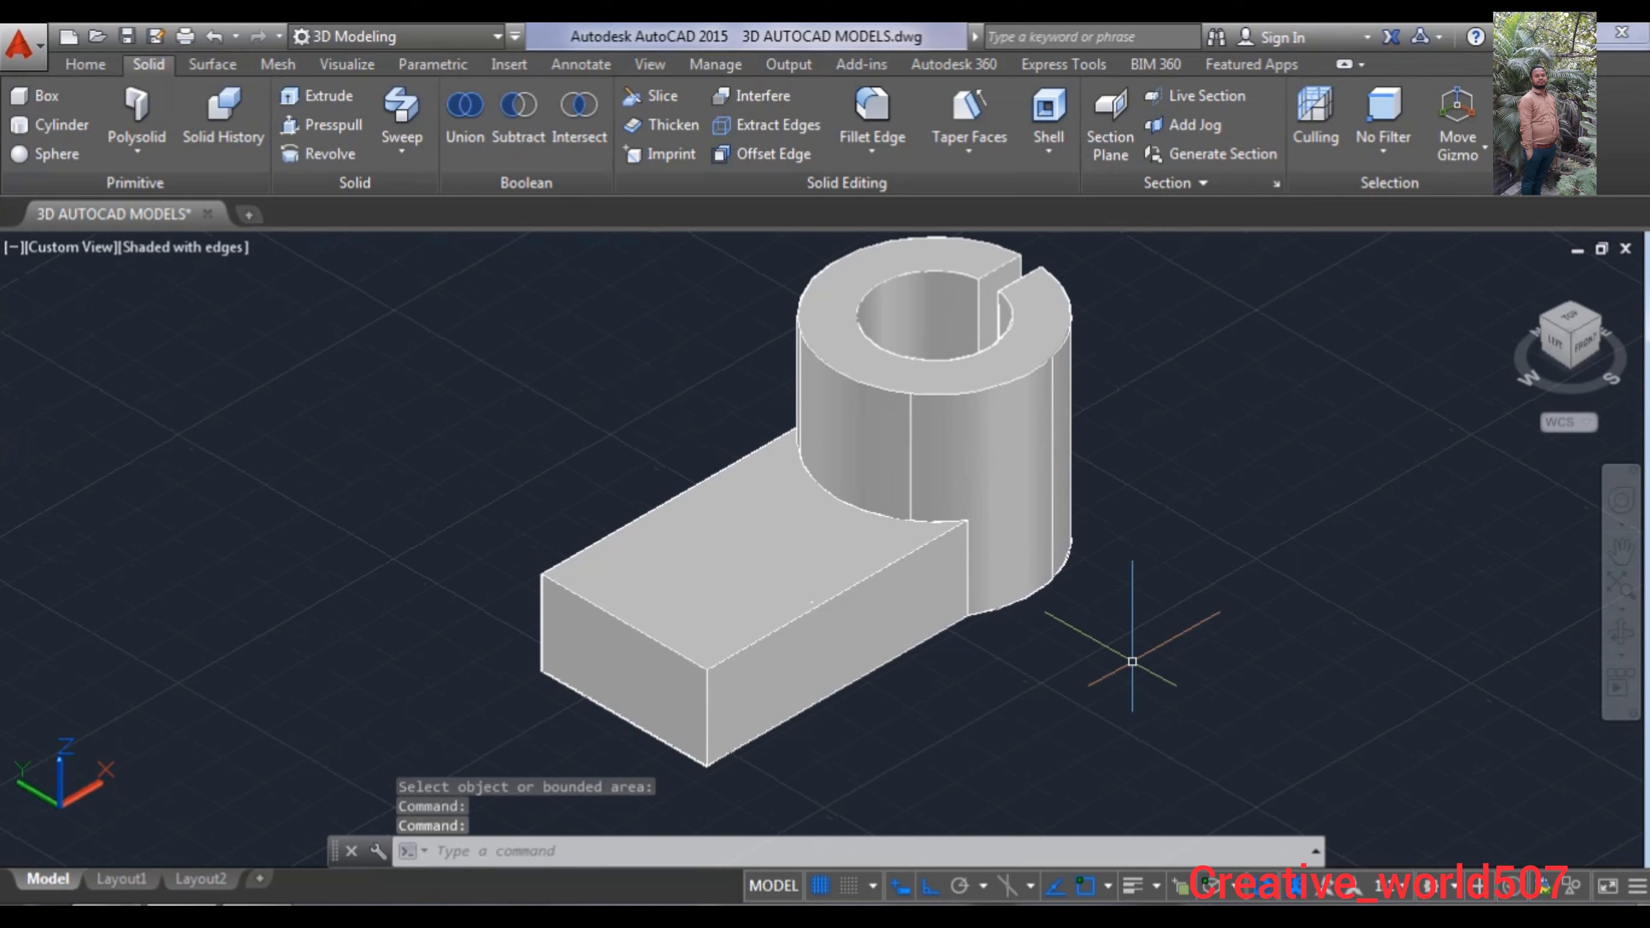
pyautogui.write('c')
pyautogui.press('Return')
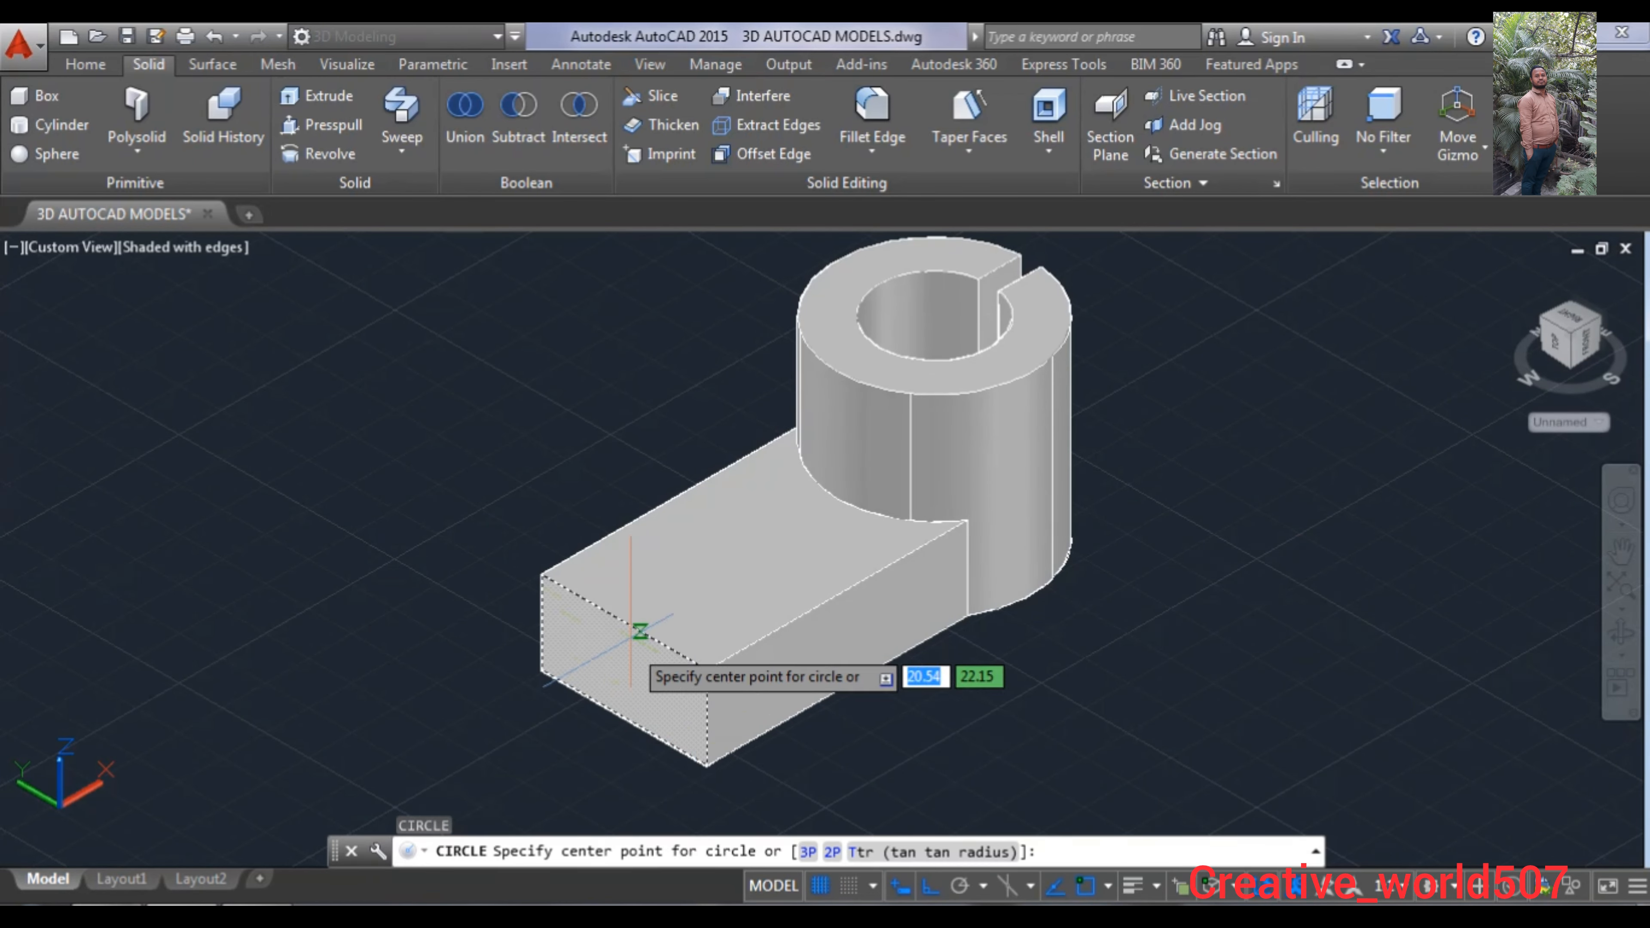
pyautogui.click(623, 623)
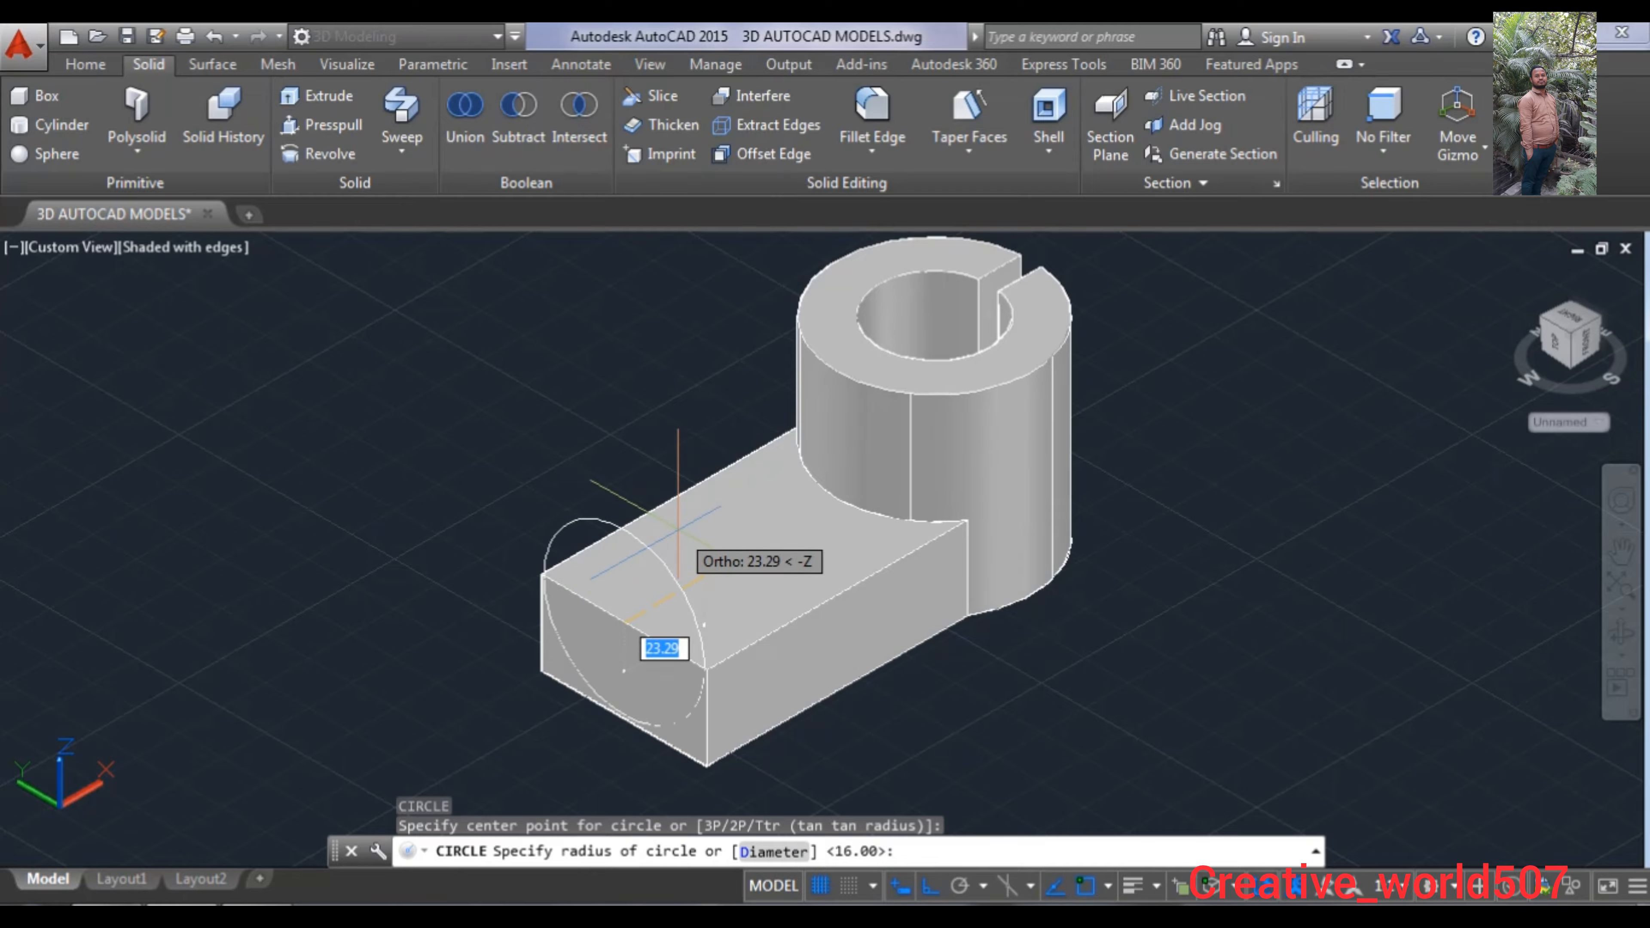
pyautogui.write('d')
pyautogui.press('Return')
pyautogui.write('32')
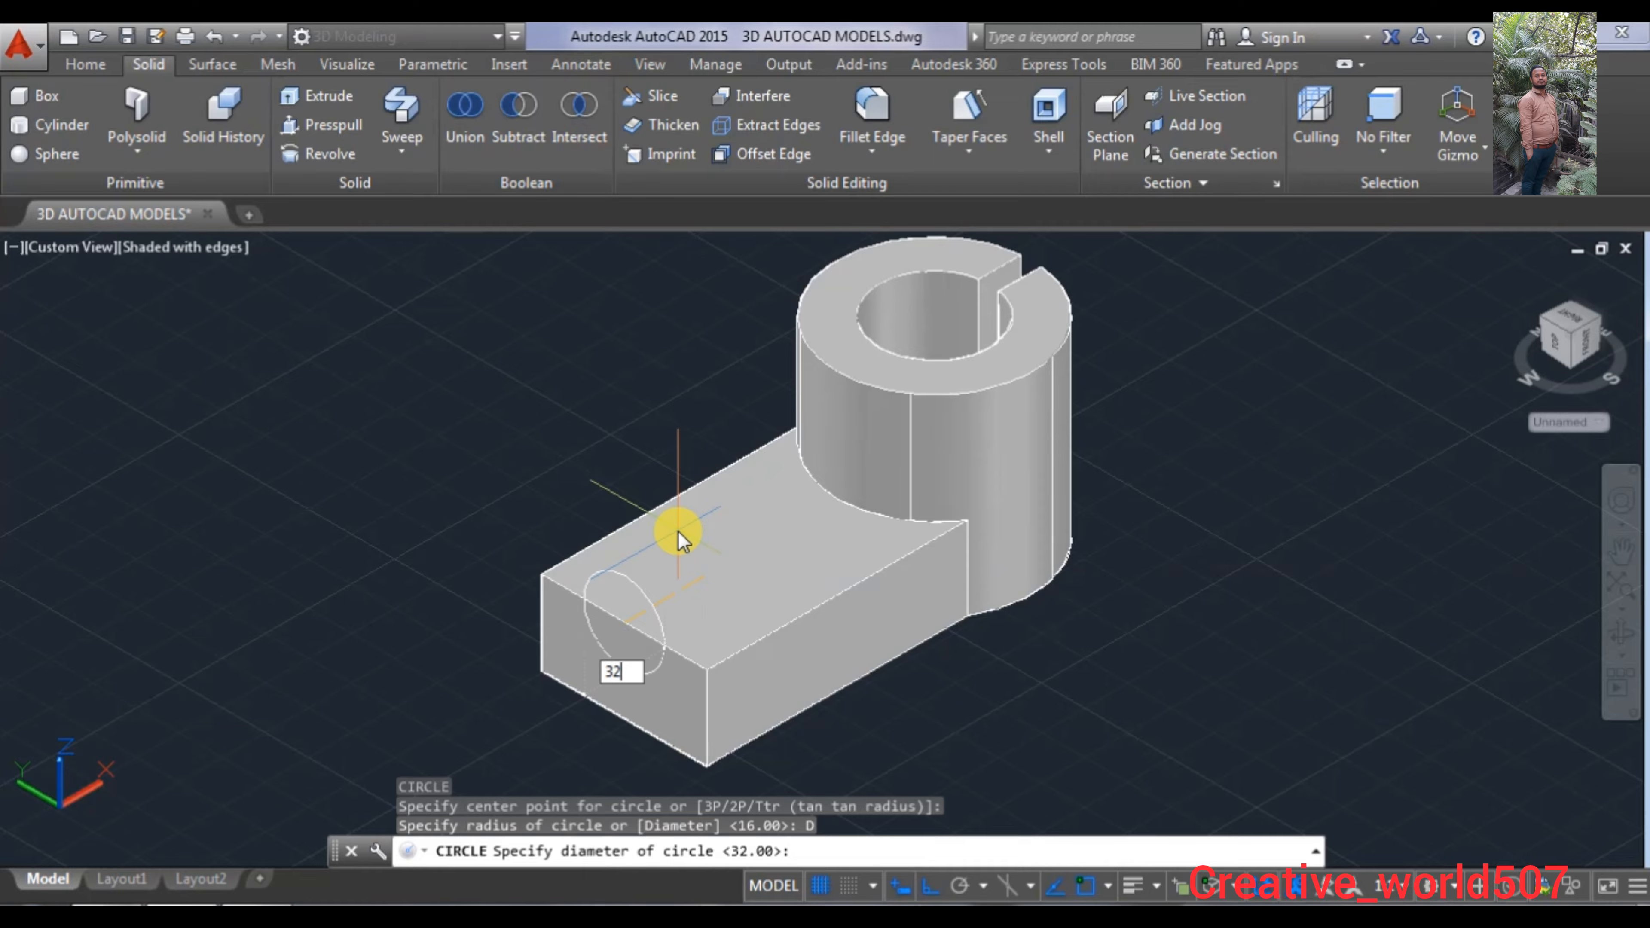
pyautogui.press('Return')
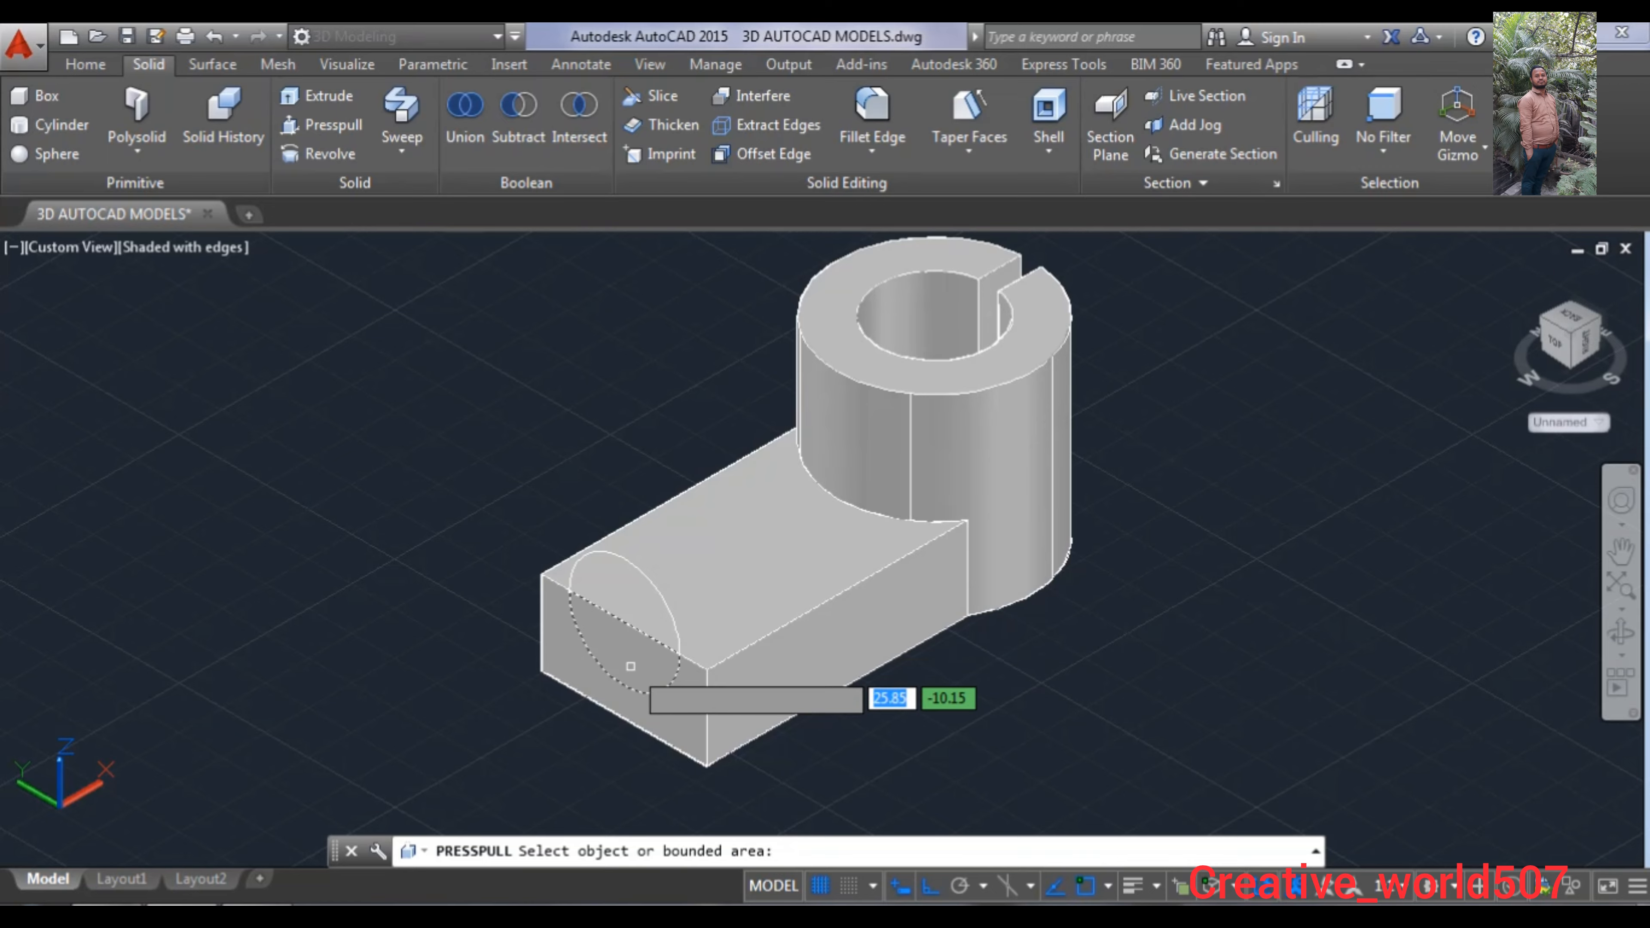
# - Presspull the circle's lower half 40 into the block to cut a rounded groove, and erase the leftover circle
pyautogui.click(627, 663)
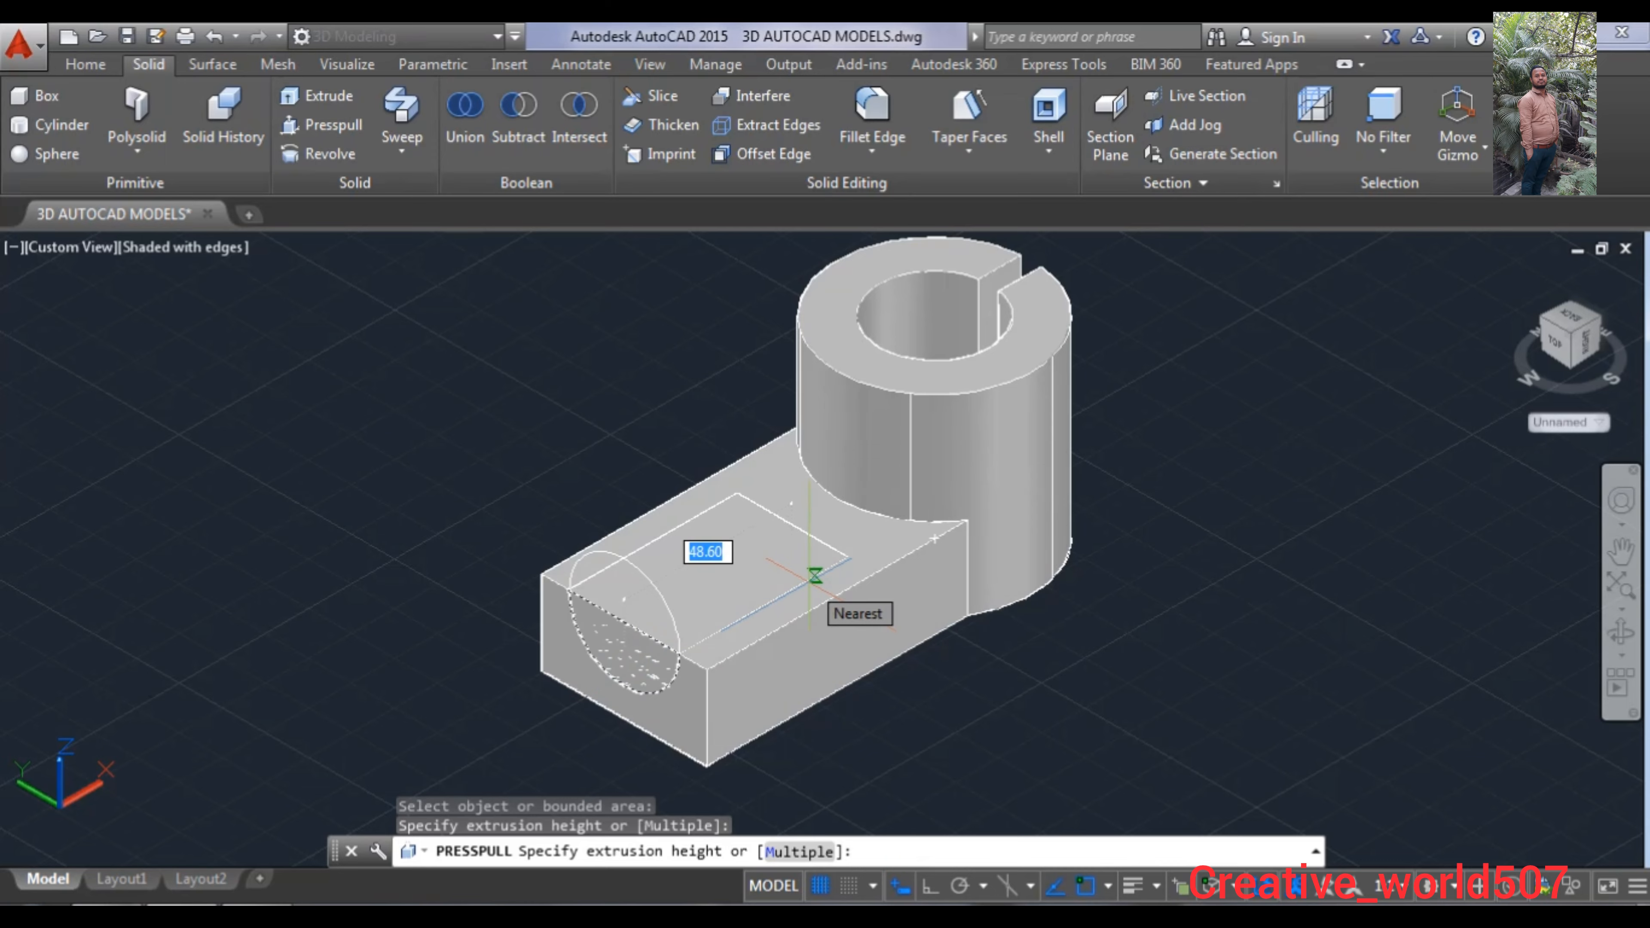
pyautogui.press('Return')
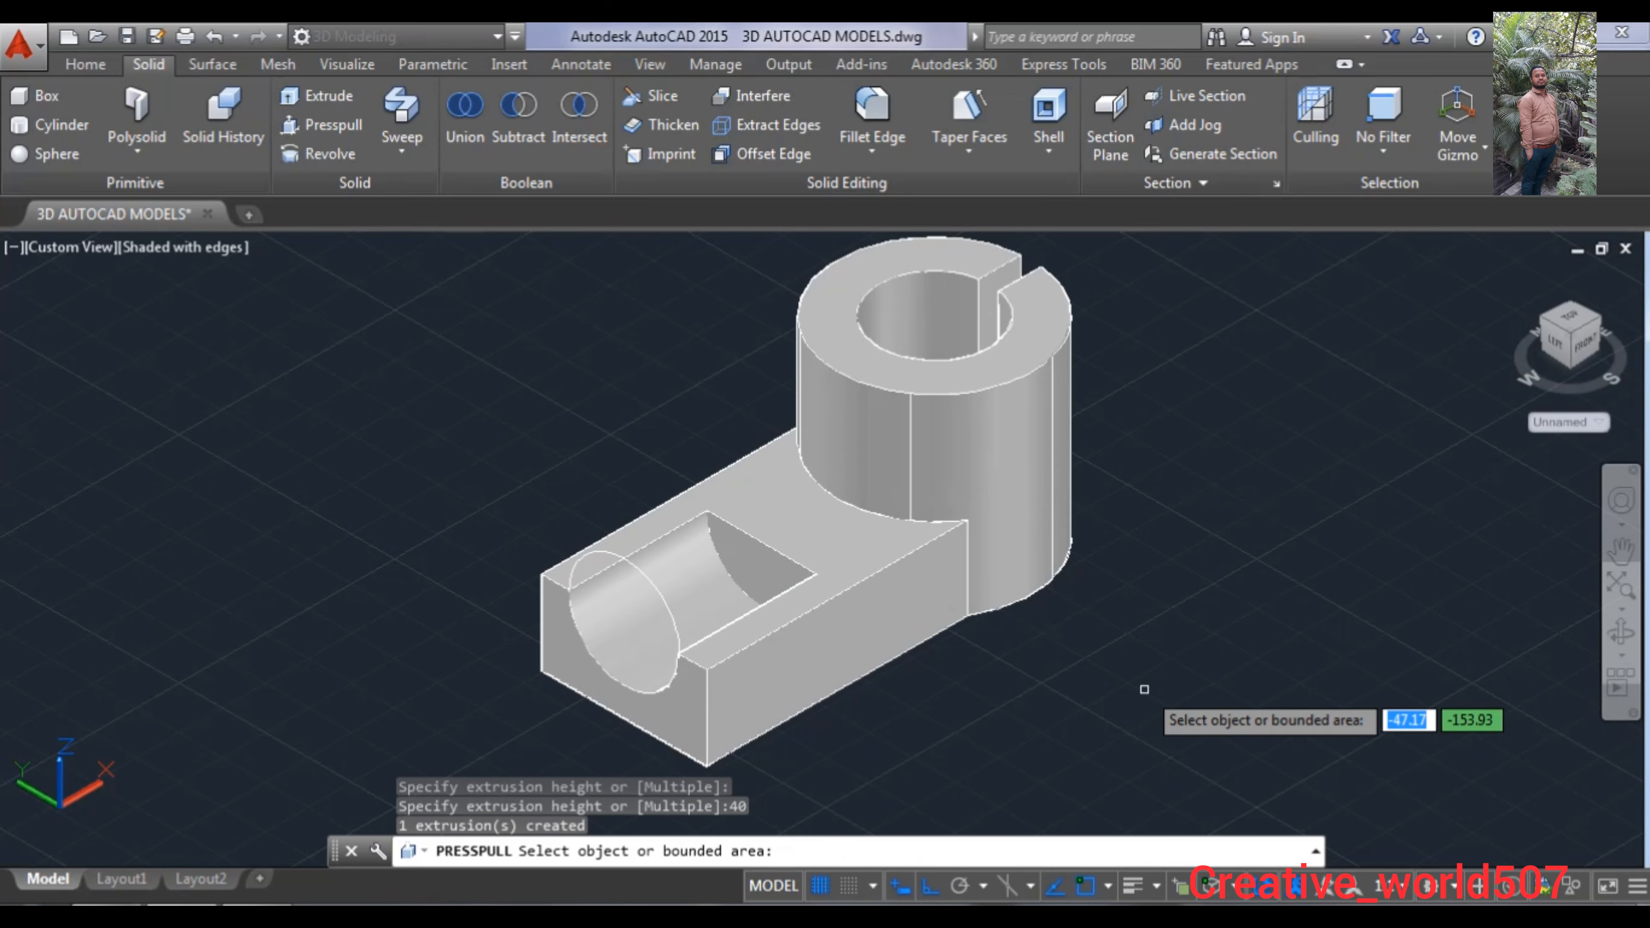
pyautogui.click(668, 601)
pyautogui.press('Delete')
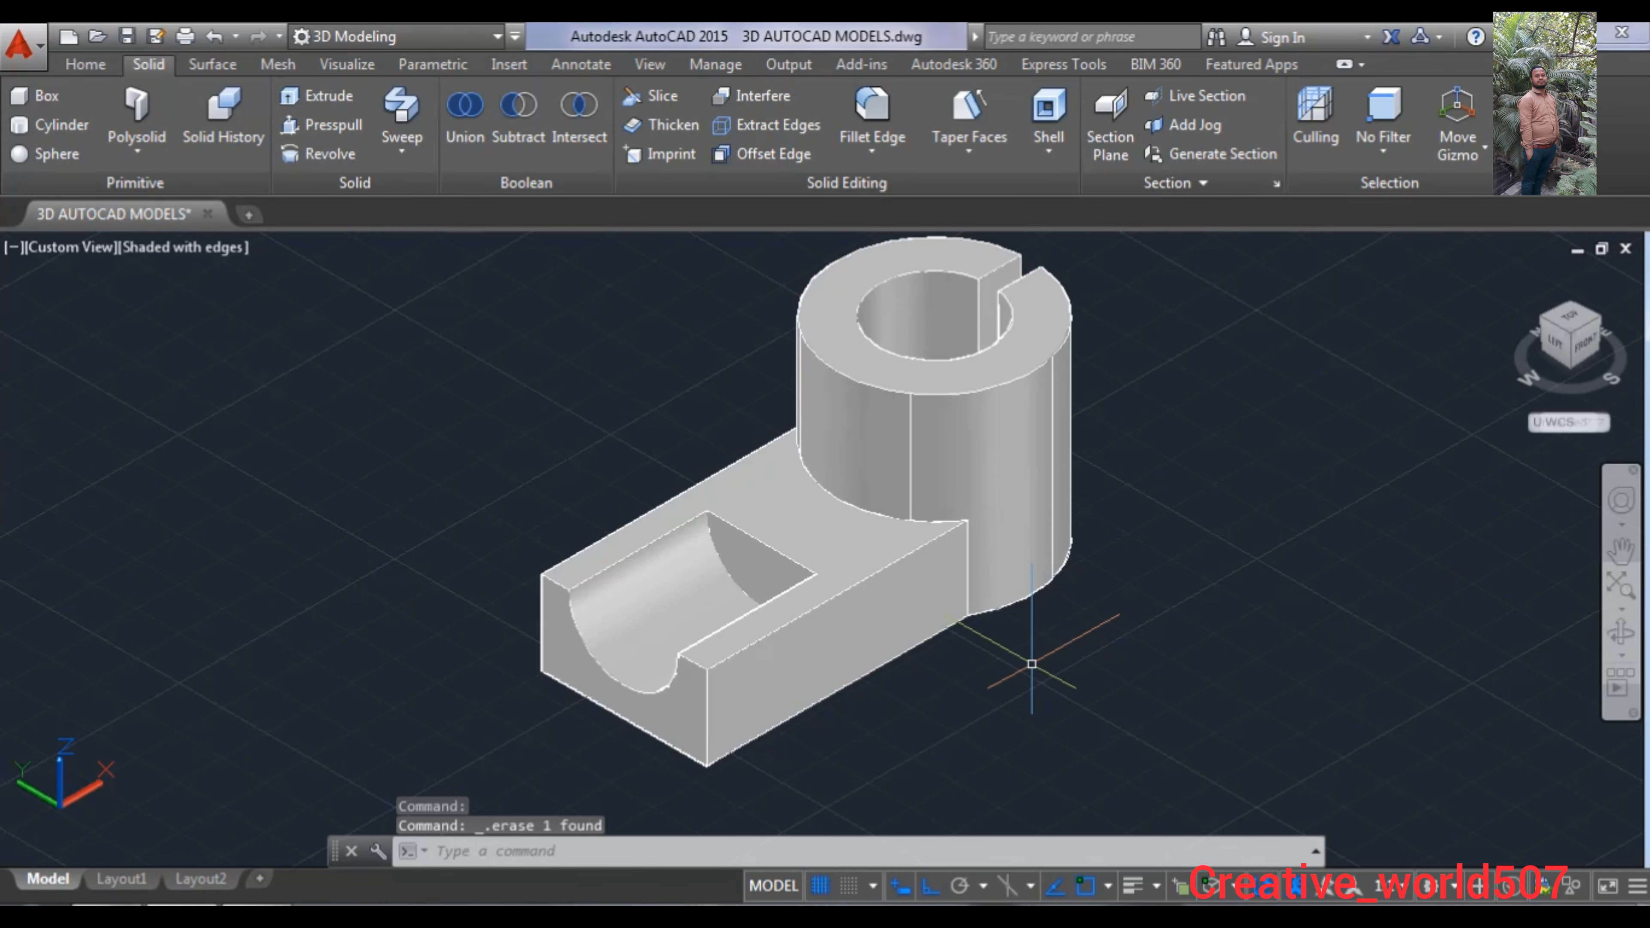
# - Try to fillet the curved top edge and both vertical edges where the block meets the cylinder, using radius 5
pyautogui.moveTo(1030, 667); pyautogui.dragTo(1045, 693, button='middle')
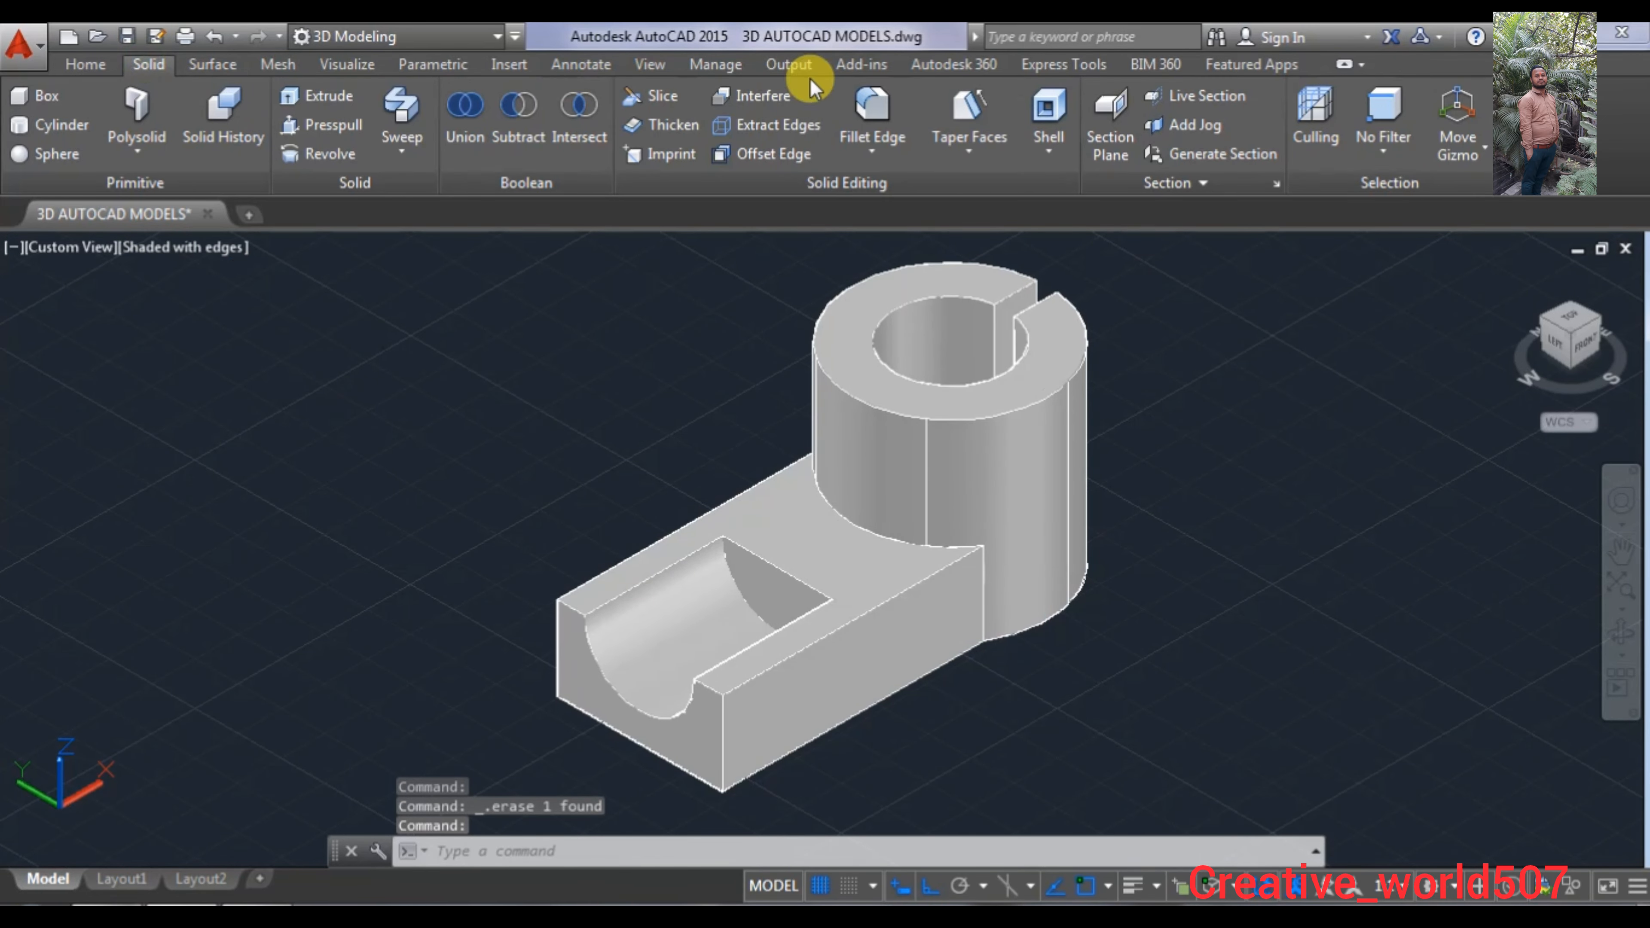
pyautogui.click(893, 152)
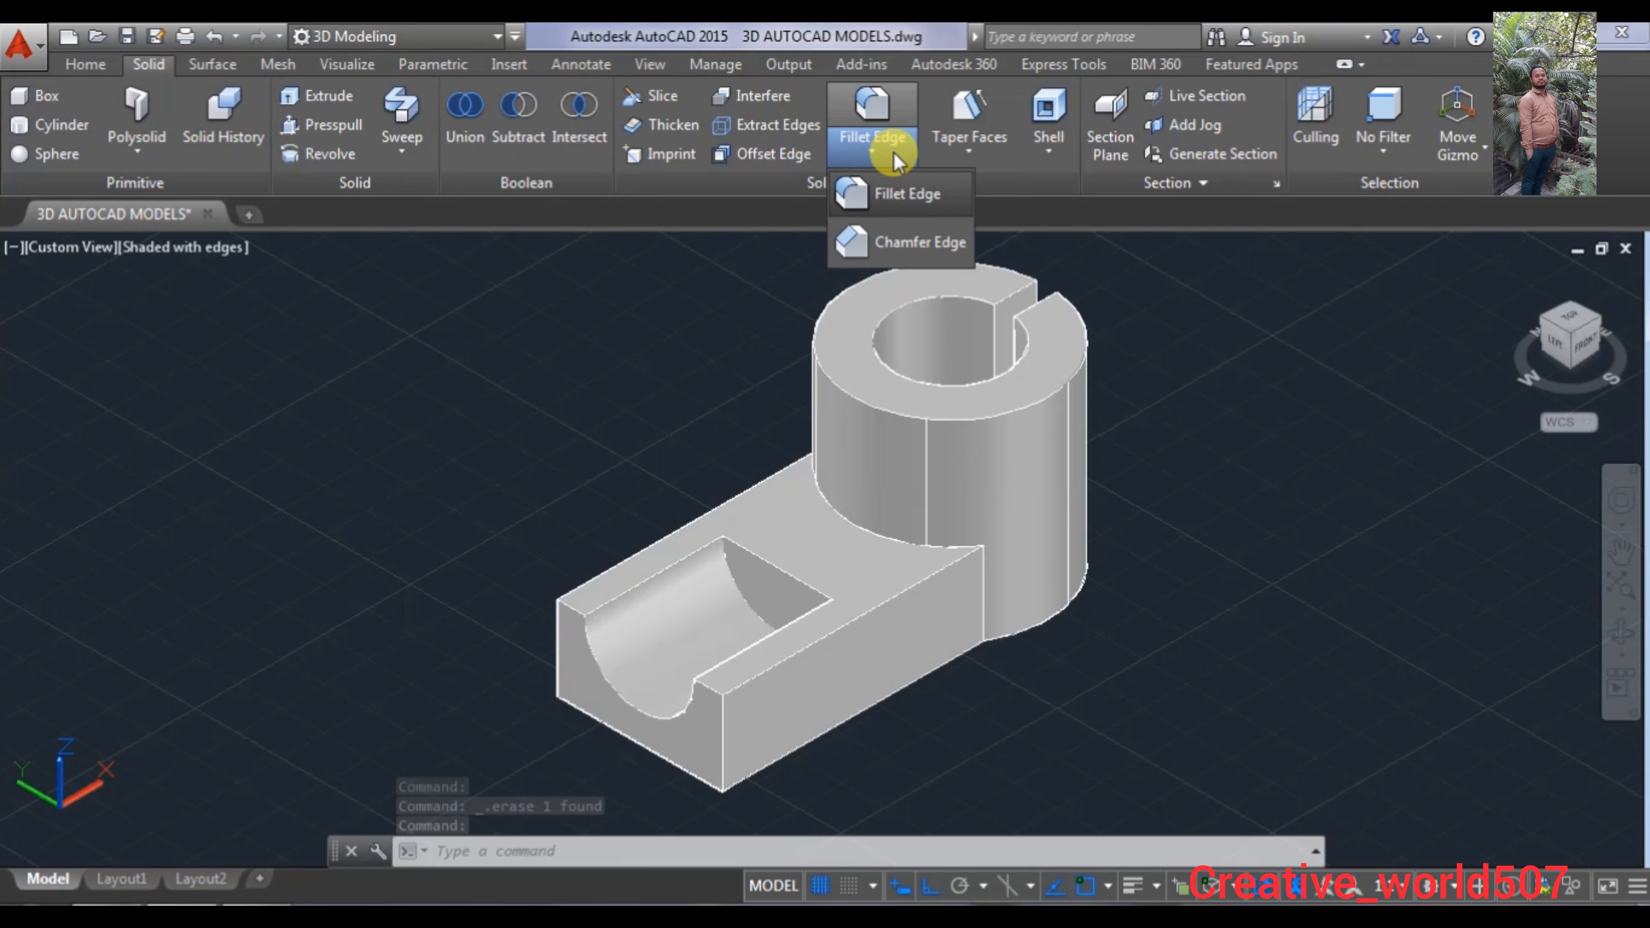
pyautogui.click(885, 207)
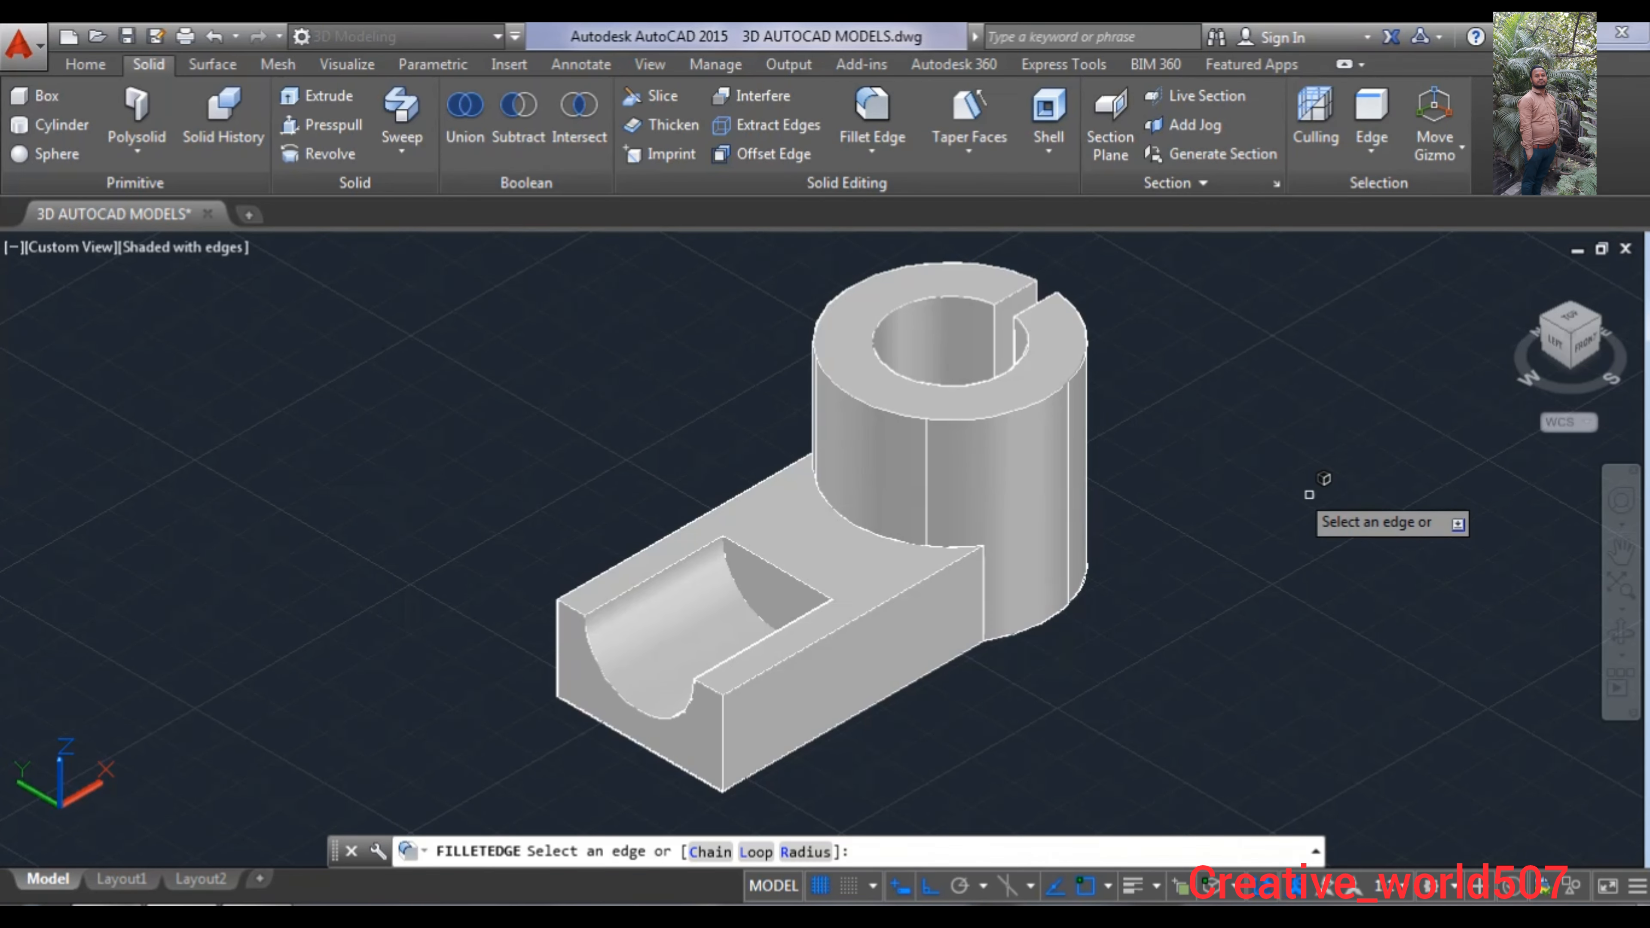
pyautogui.write('R')
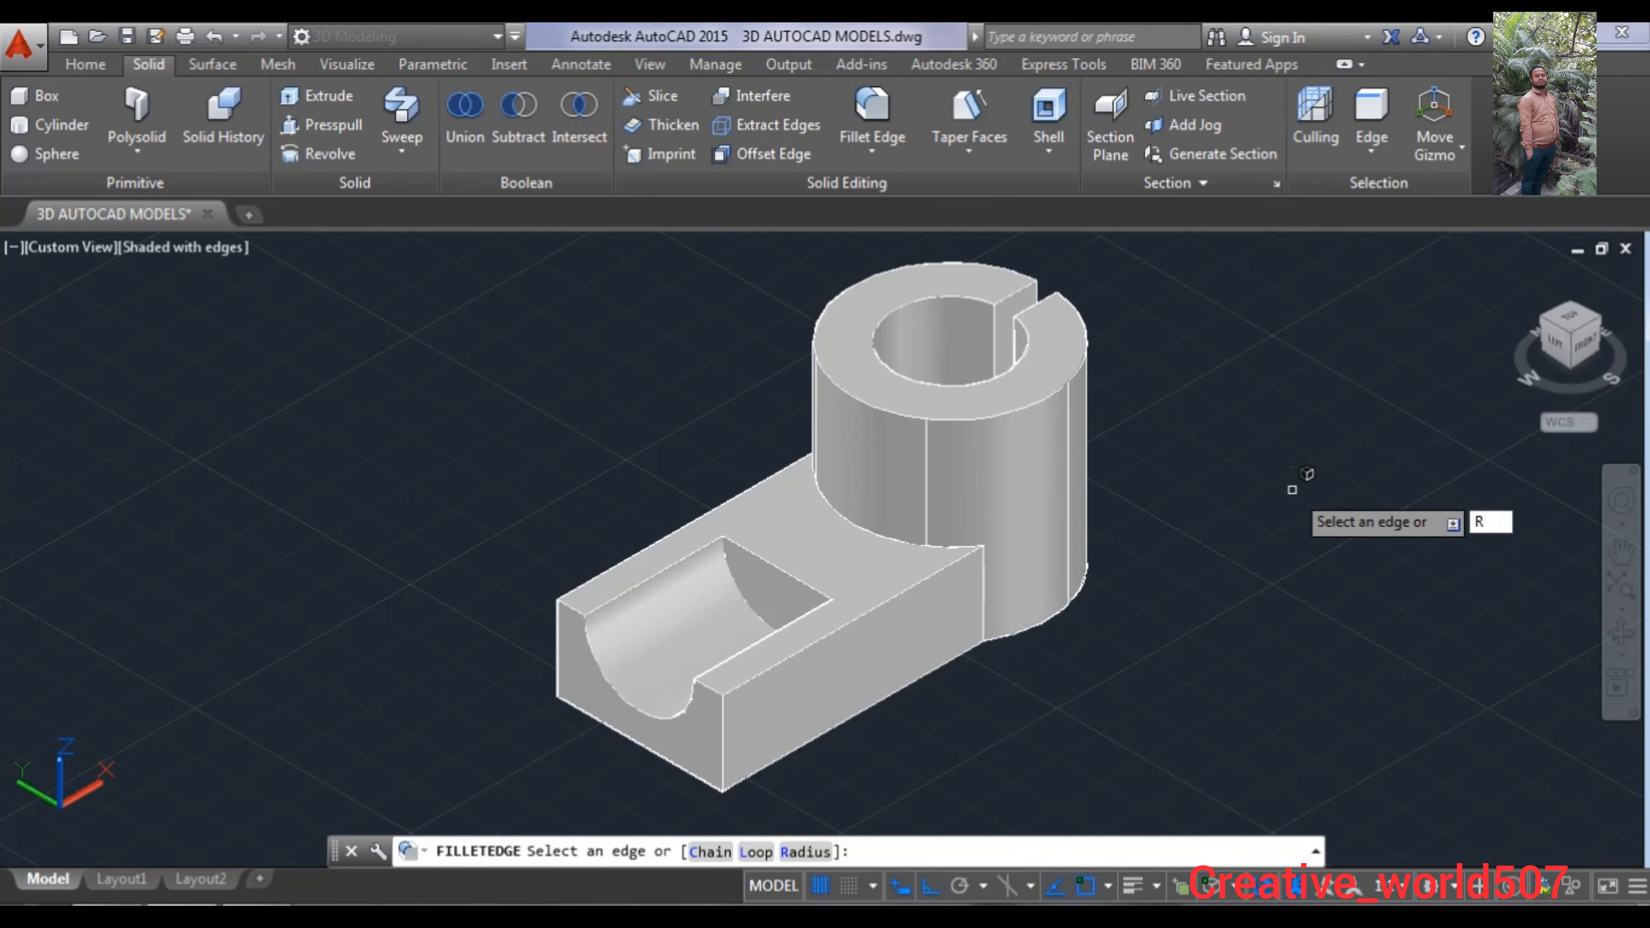
pyautogui.press('Return')
pyautogui.write('5')
pyautogui.press('Return')
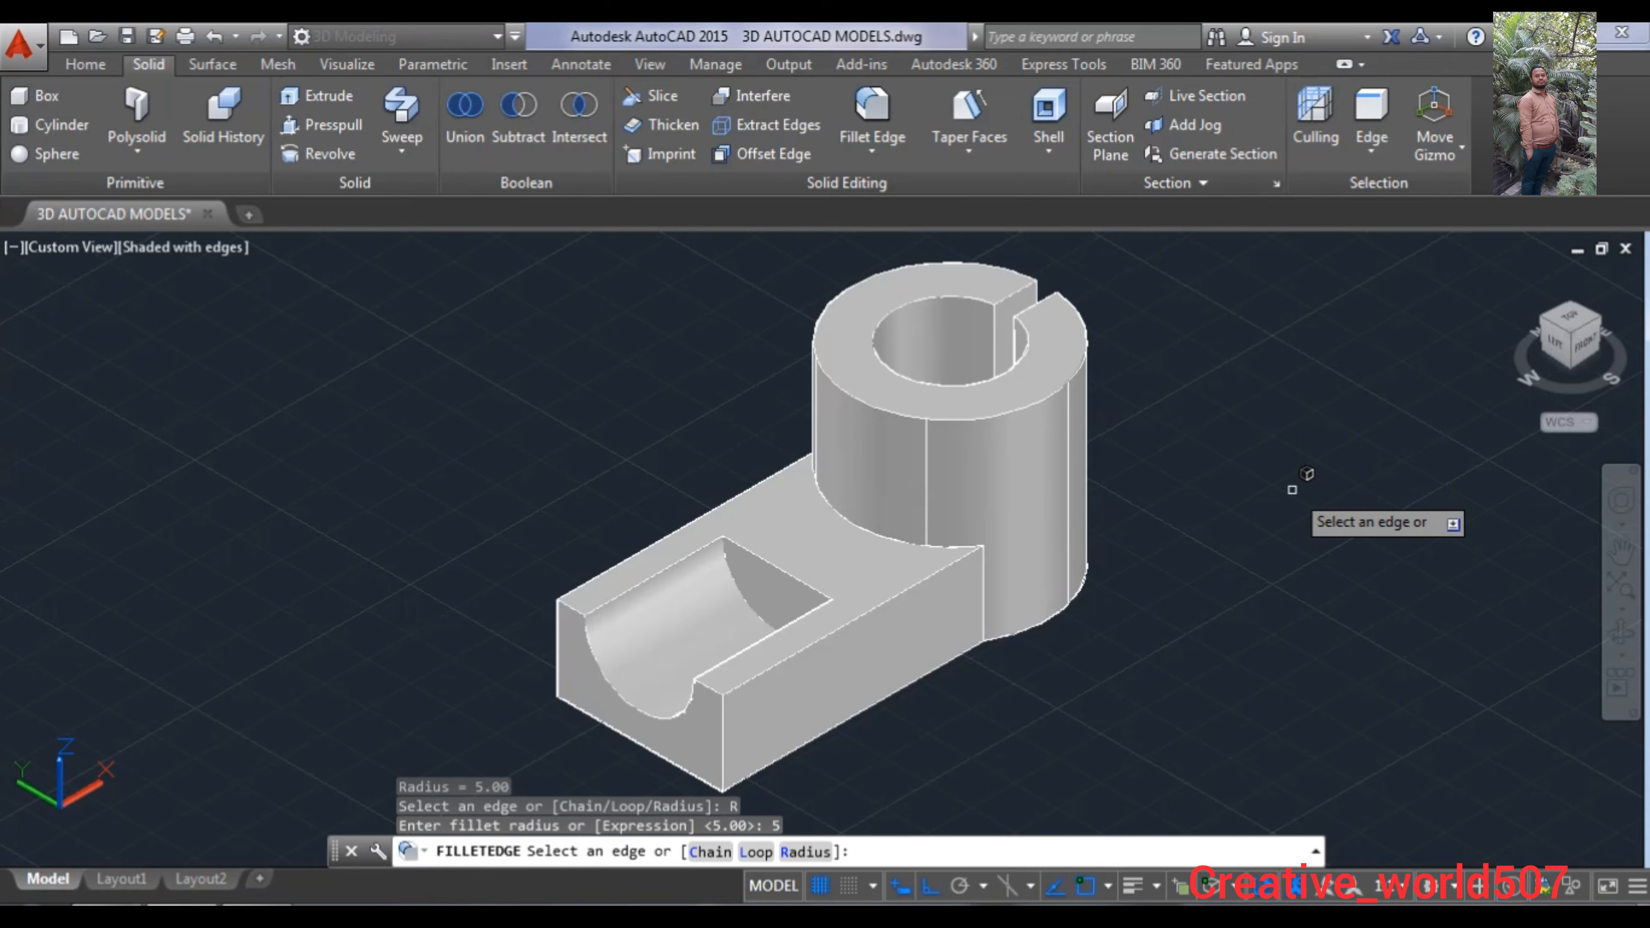
pyautogui.scroll(1, 1141, 607)
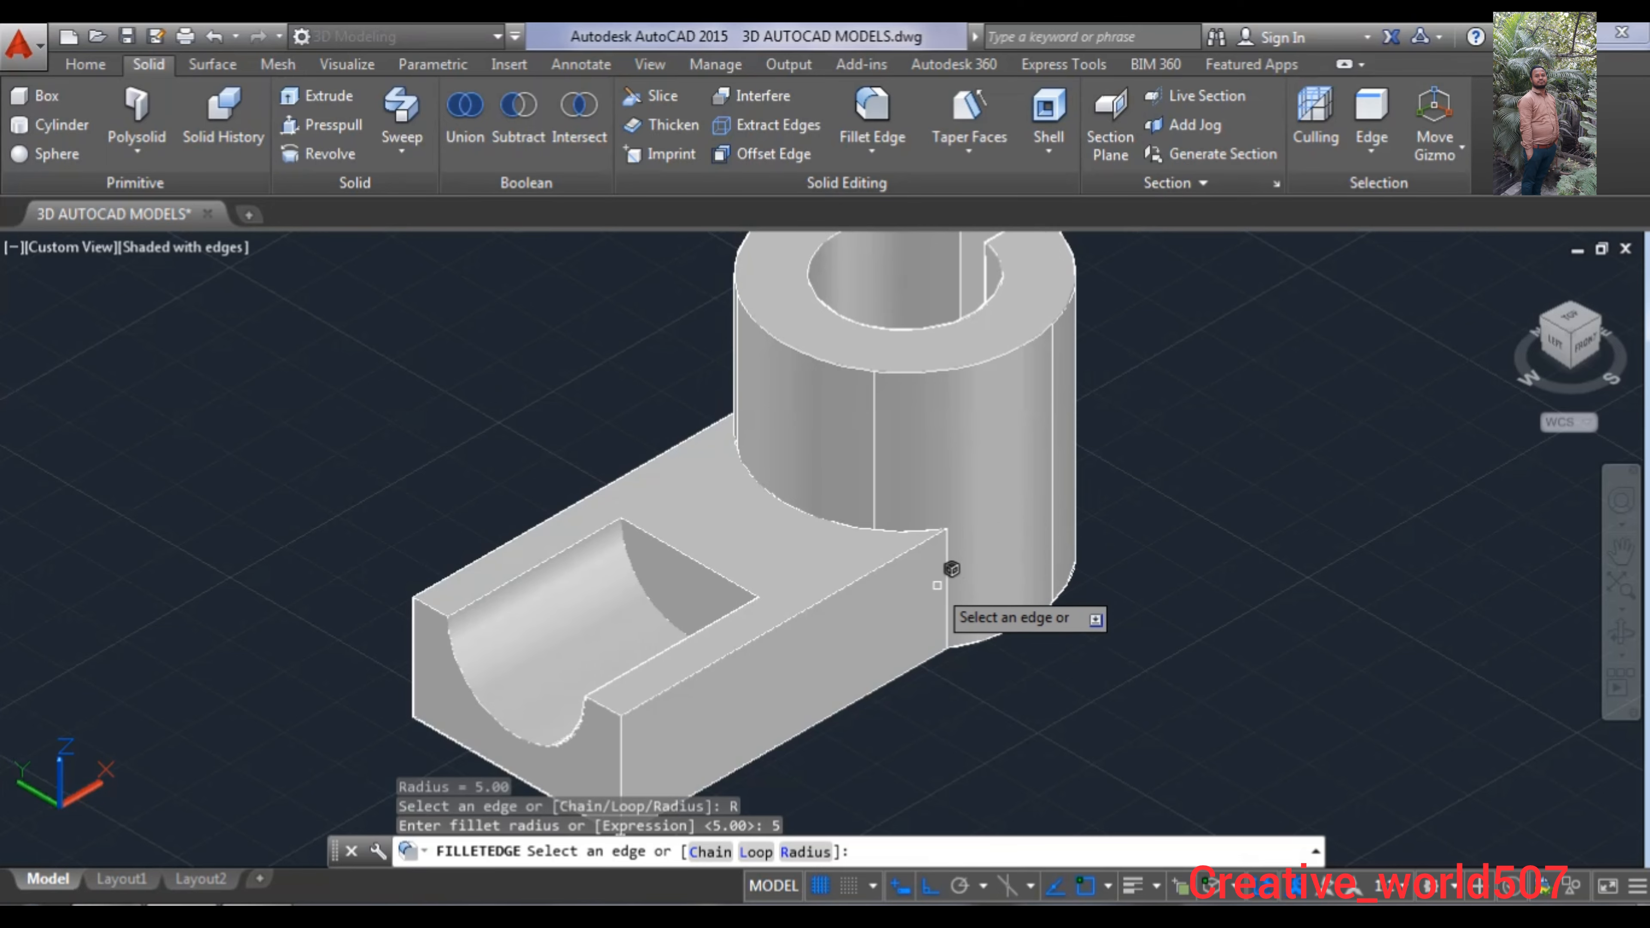
pyautogui.click(948, 583)
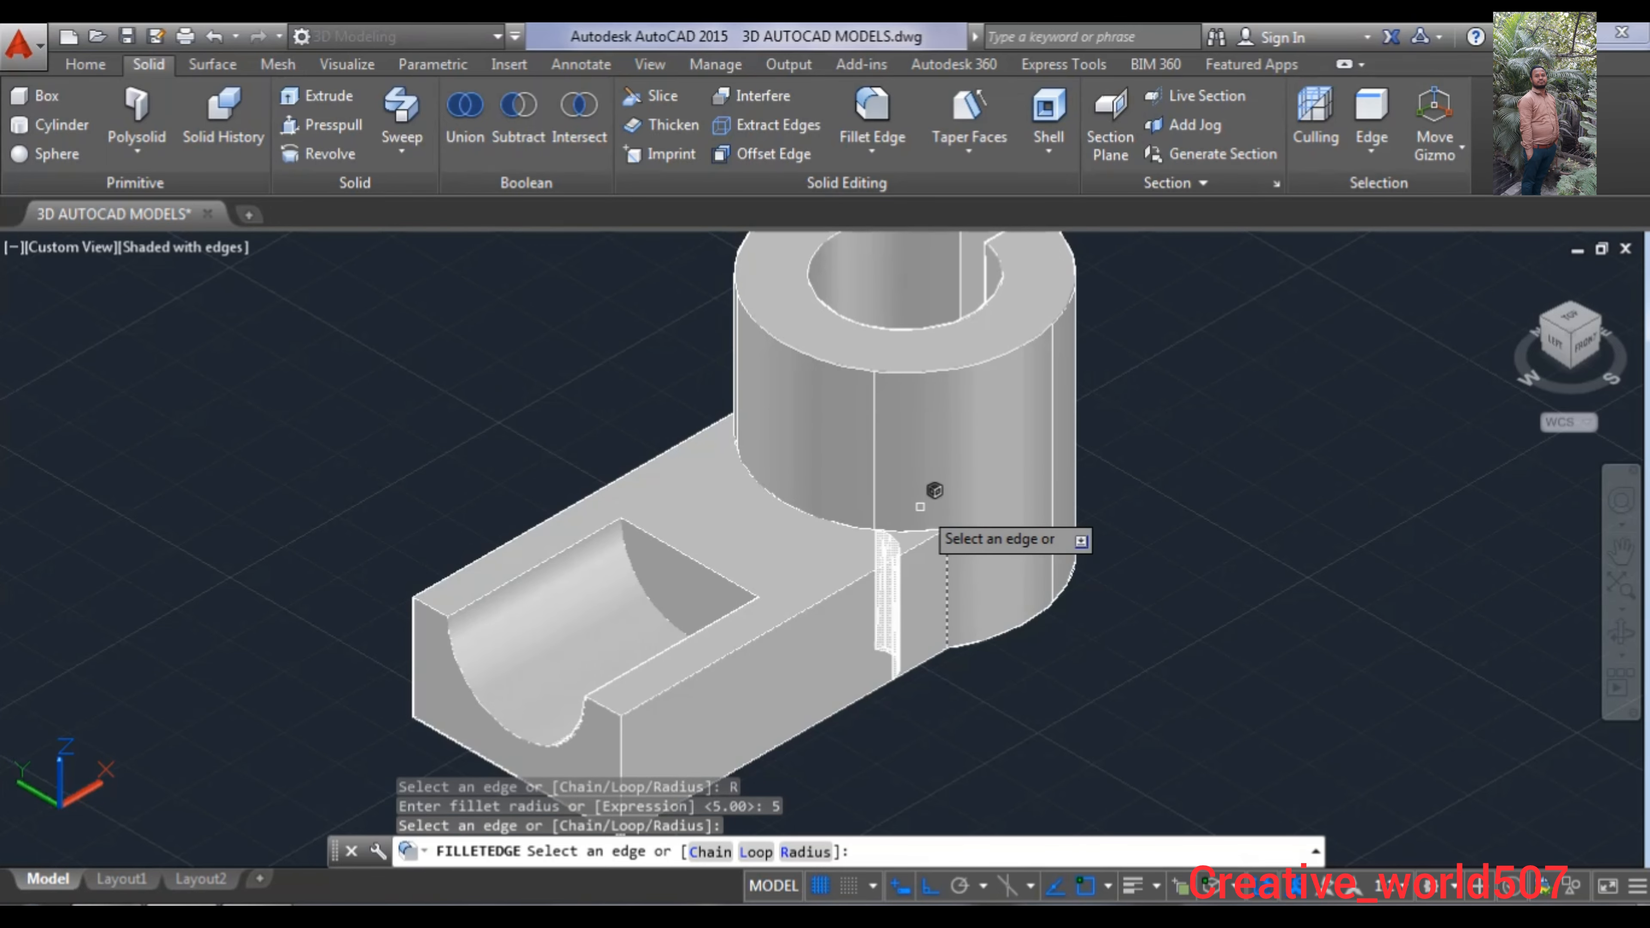
pyautogui.click(867, 524)
pyautogui.moveTo(476, 418)
pyautogui.keyDown('shift'); pyautogui.mouseDown(button='middle')
pyautogui.moveTo(510, 444)
pyautogui.moveTo(650, 474)
pyautogui.moveTo(771, 448)
pyautogui.moveTo(768, 434)
pyautogui.mouseUp(button='middle'); pyautogui.keyUp('shift')
pyautogui.click(800, 611)
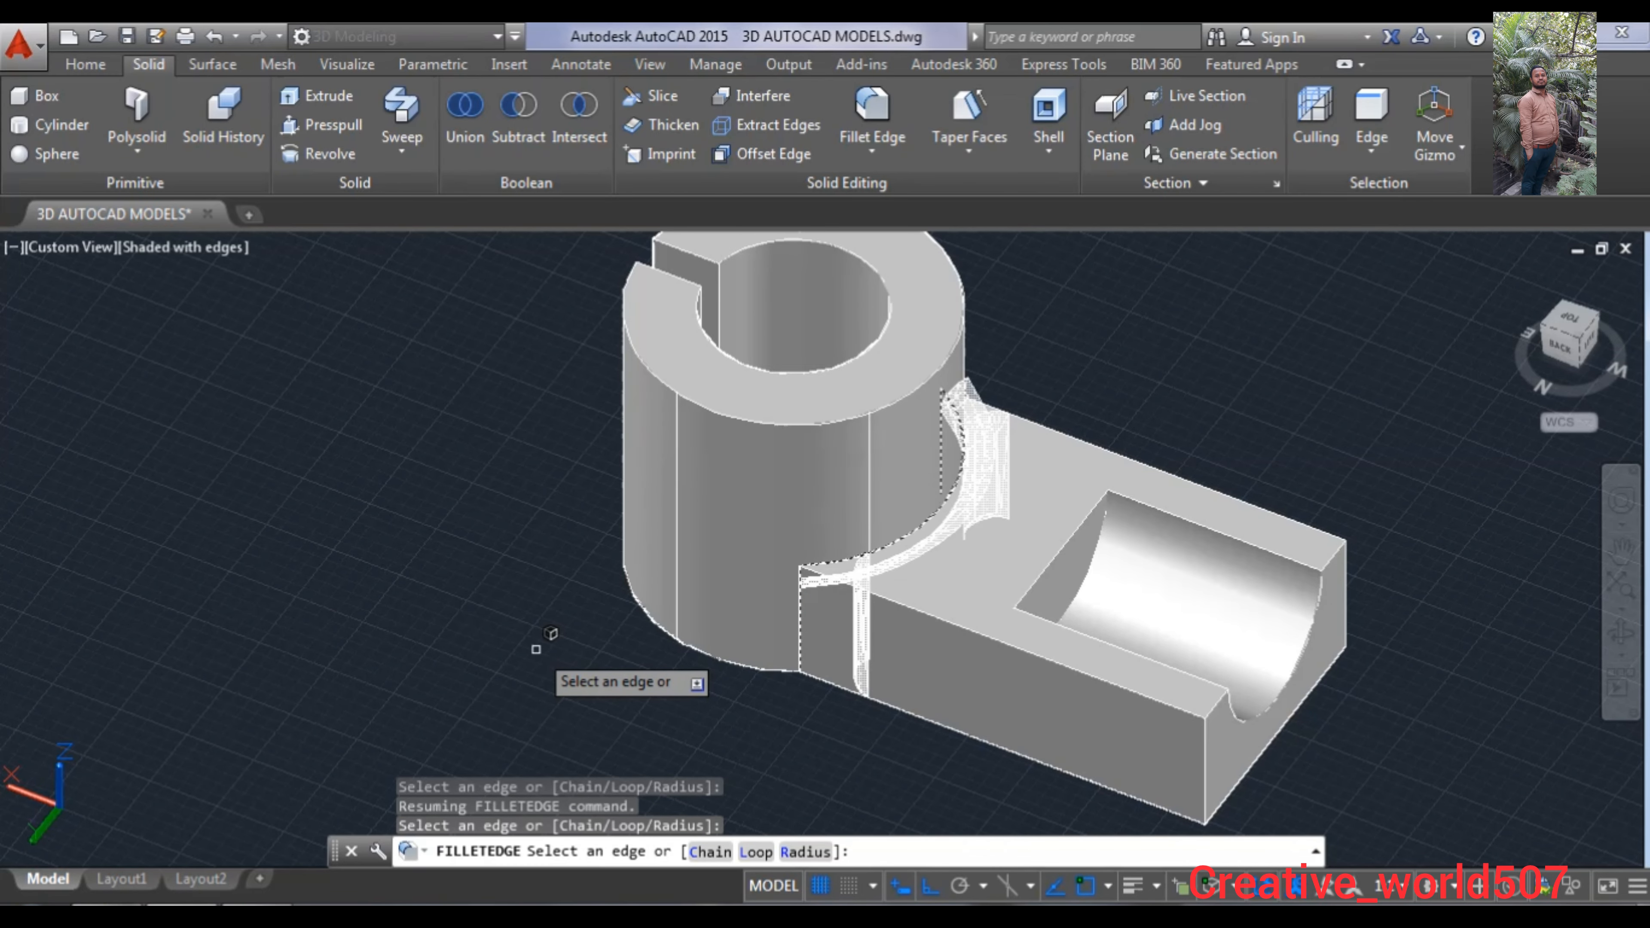
pyautogui.press('Return')
pyautogui.press('Return')
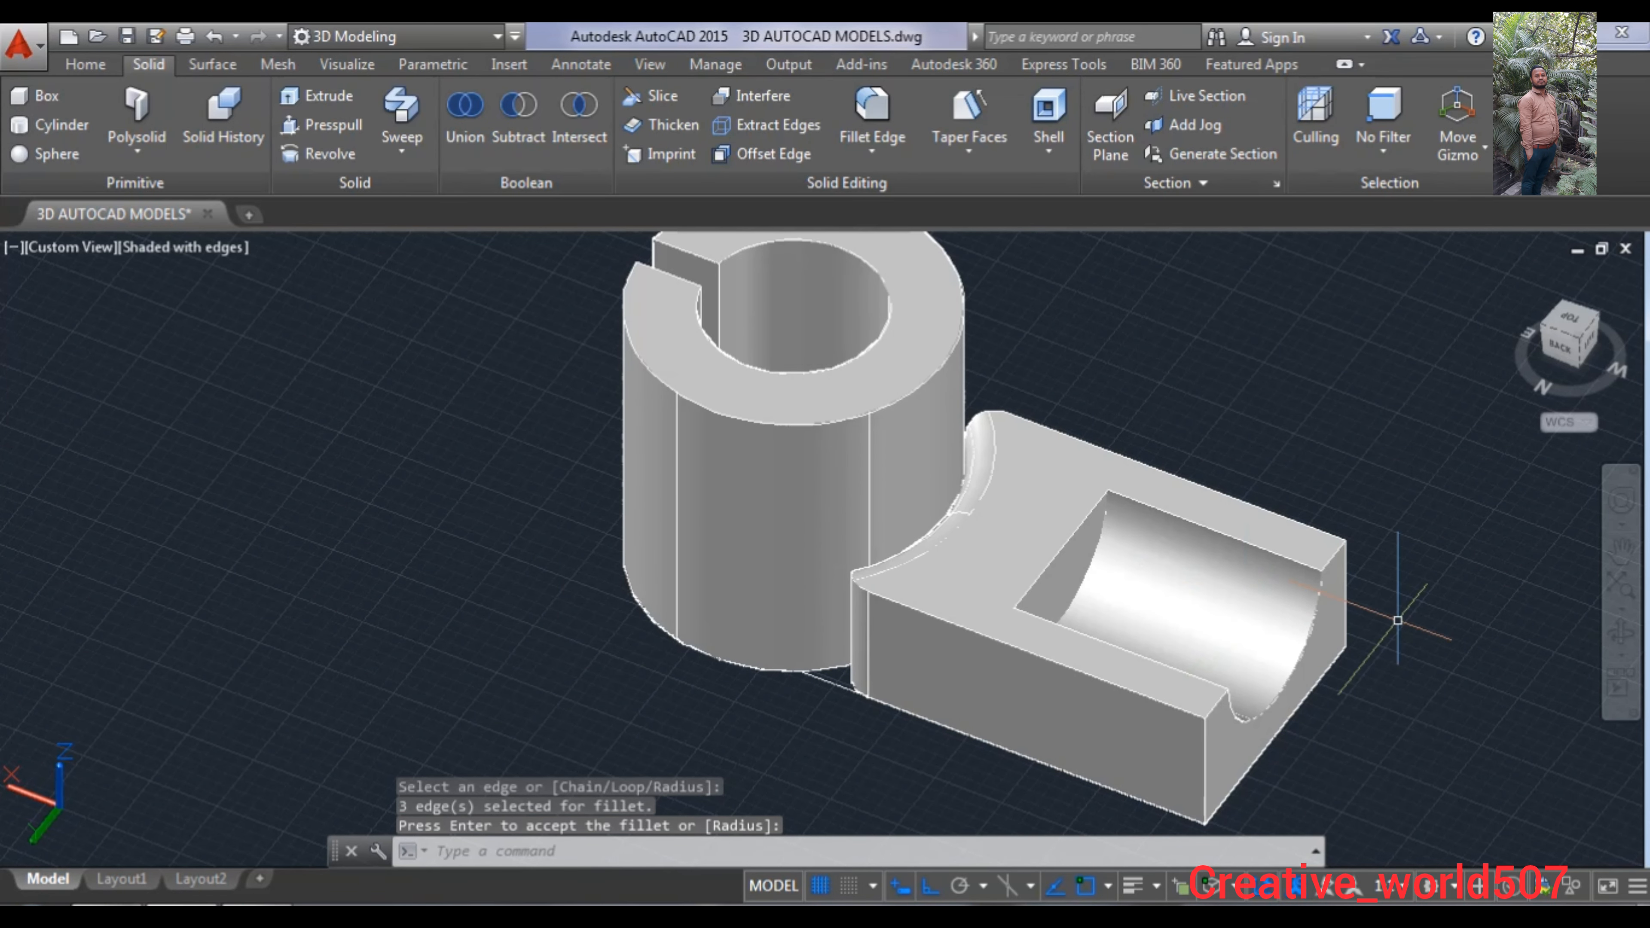
# - Undo the fillet applied to the block's edges at the cylinder junction
pyautogui.keyDown('shift'); pyautogui.moveTo(1512, 634); pyautogui.dragTo(1464, 591, button='middle'); pyautogui.keyUp('shift')
pyautogui.press('Return')
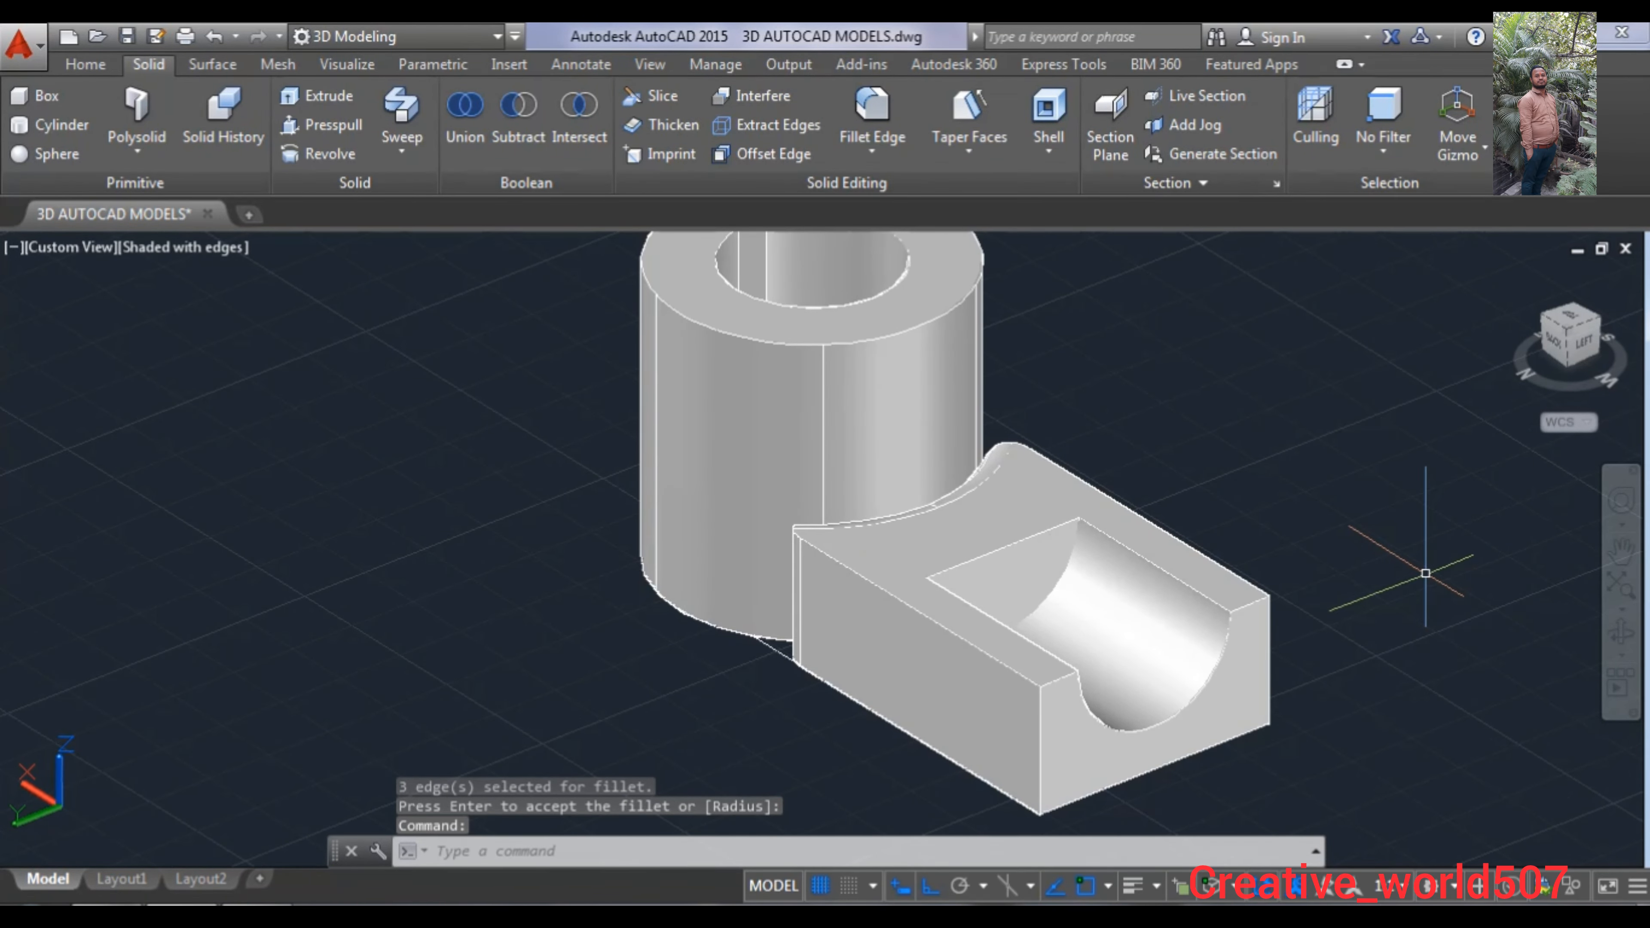
pyautogui.hotkey('ctrl', 'z')
pyautogui.hotkey('ctrl', 'z')
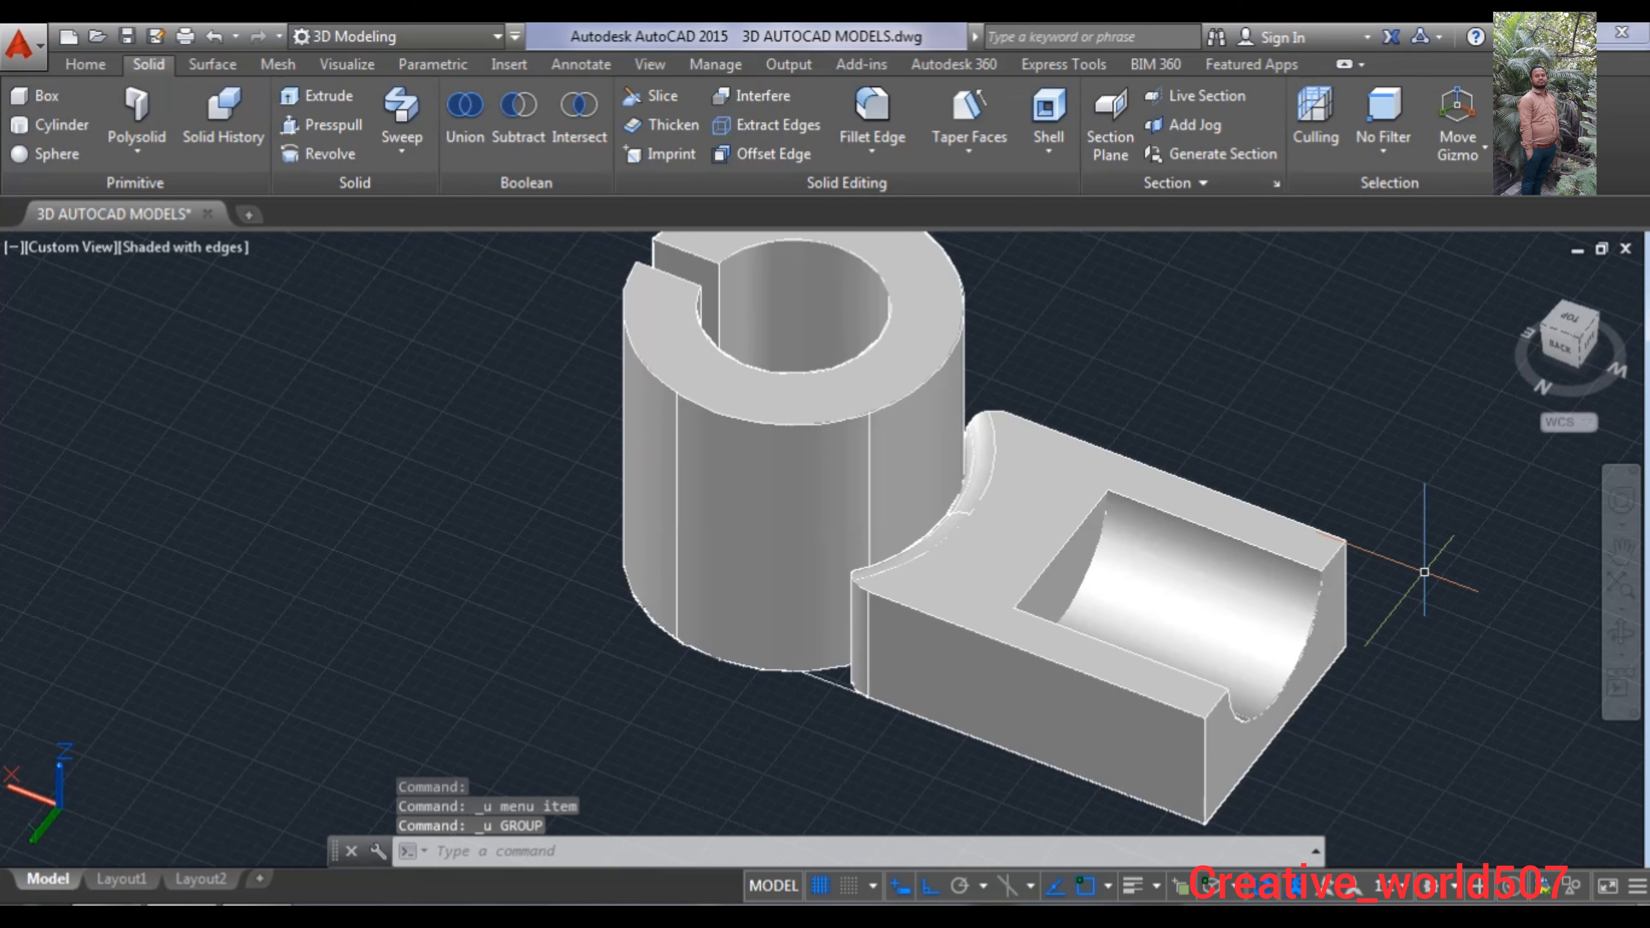
pyautogui.hotkey('ctrl', 'z')
# - Union the slotted cylinder and the grooved block into one solid
pyautogui.moveTo(1408, 571); pyautogui.dragTo(1063, 585, button='middle')
pyautogui.scroll(-4, 1264, 581)
pyautogui.scroll(3, 1063, 585)
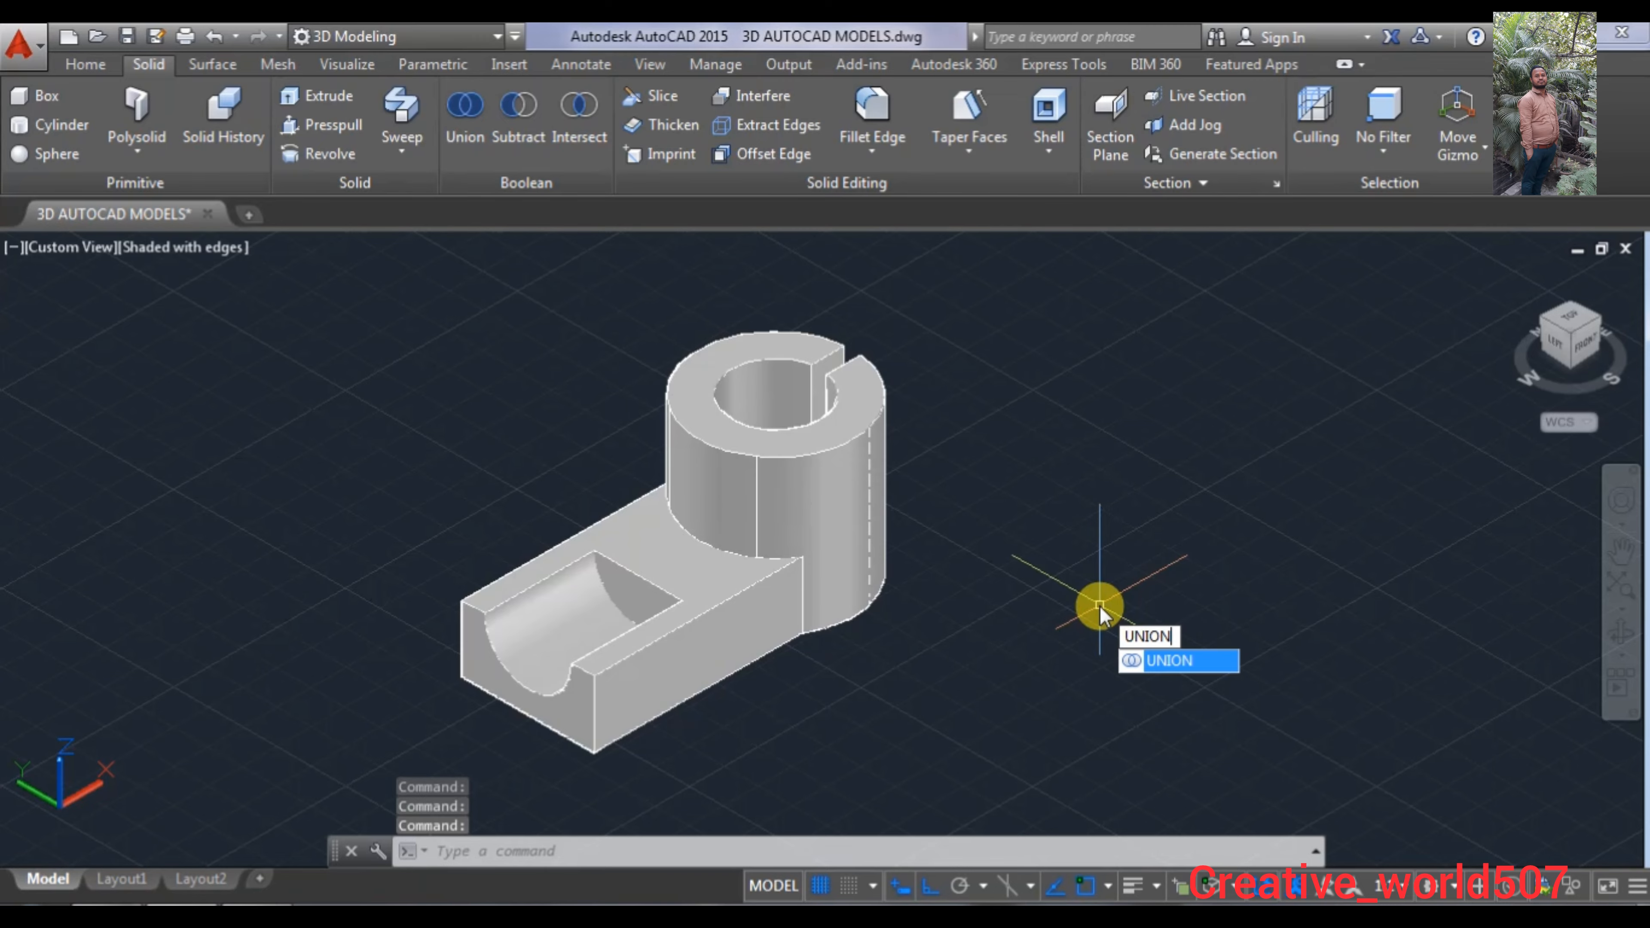
pyautogui.press('Return')
pyautogui.scroll(-1, 1079, 589)
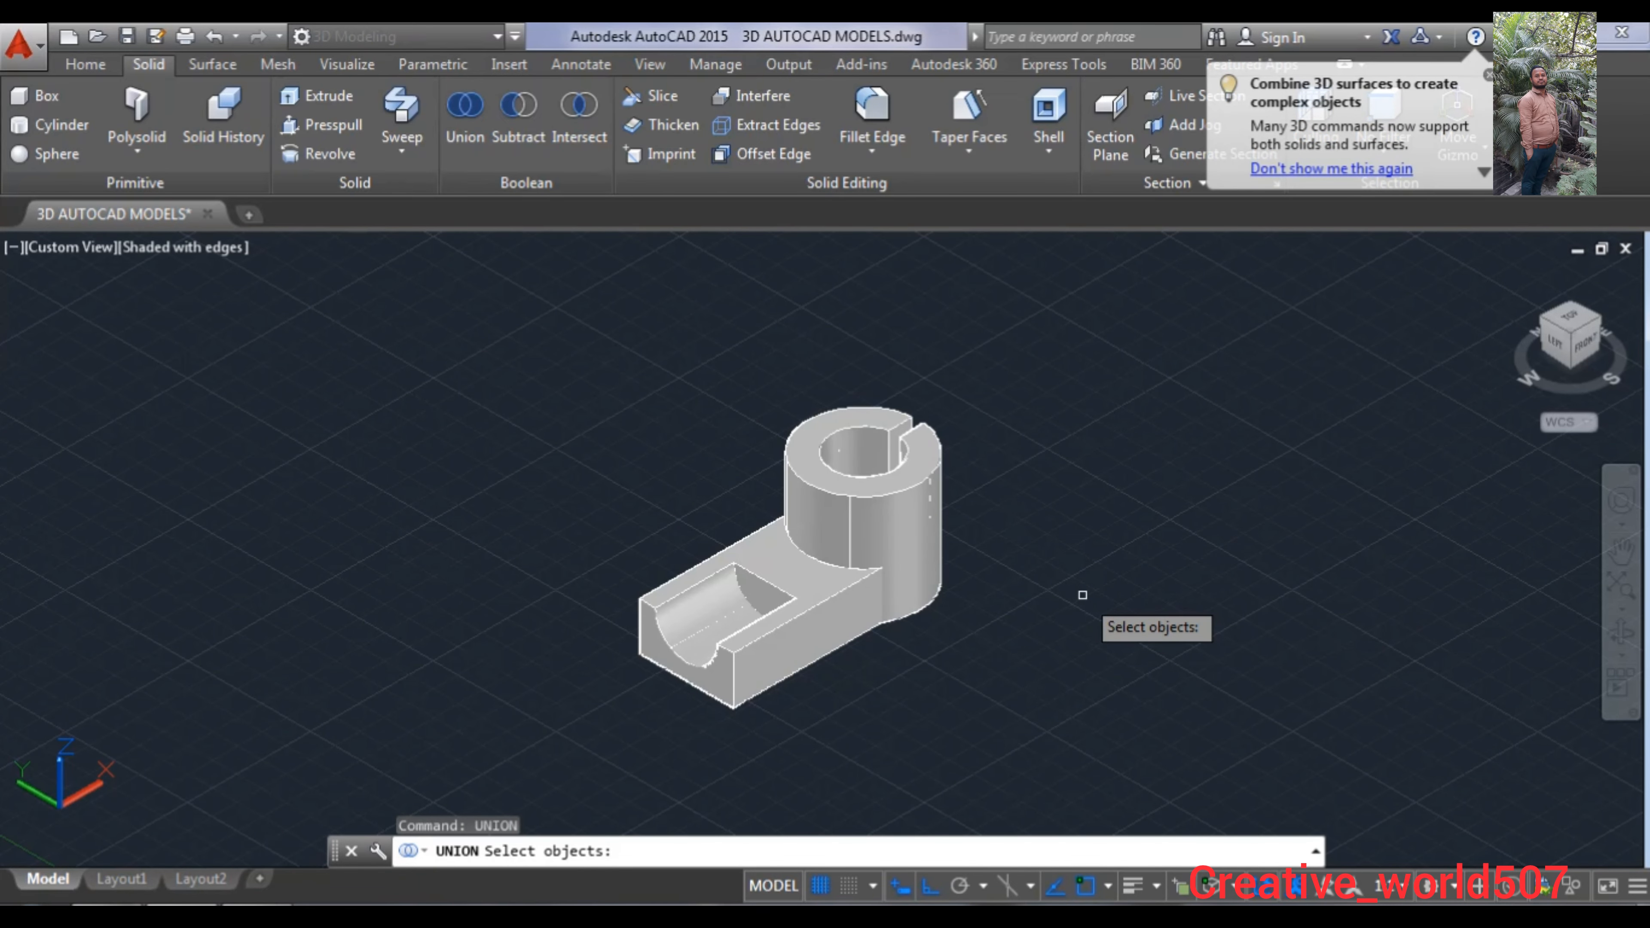
pyautogui.click(523, 331)
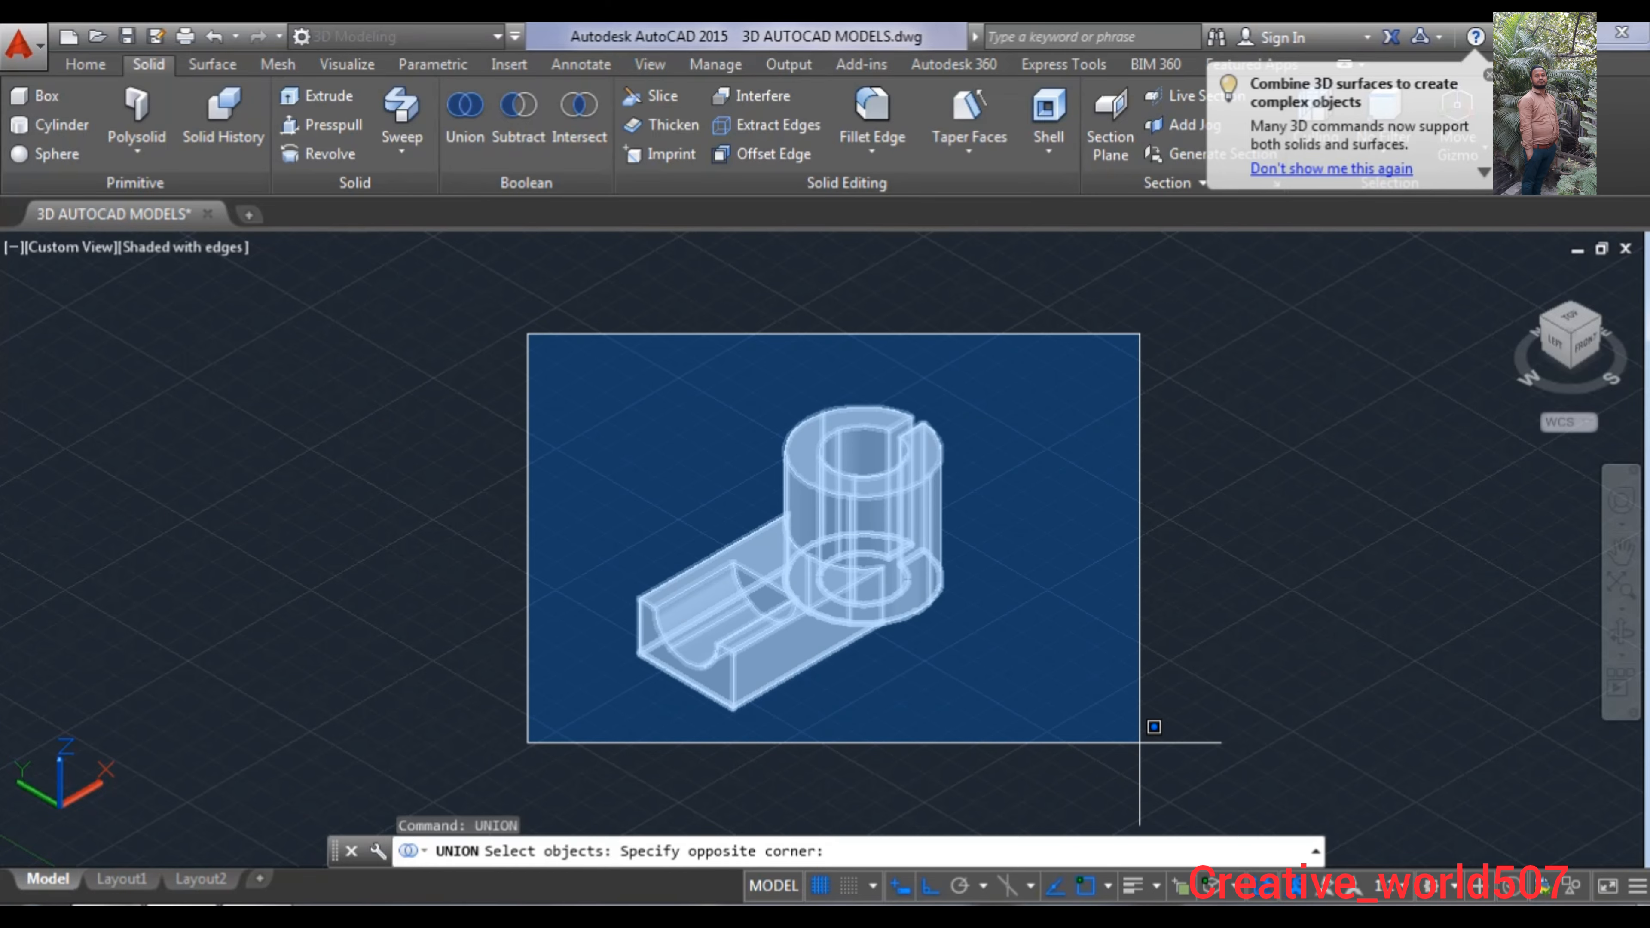
pyautogui.click(1157, 727)
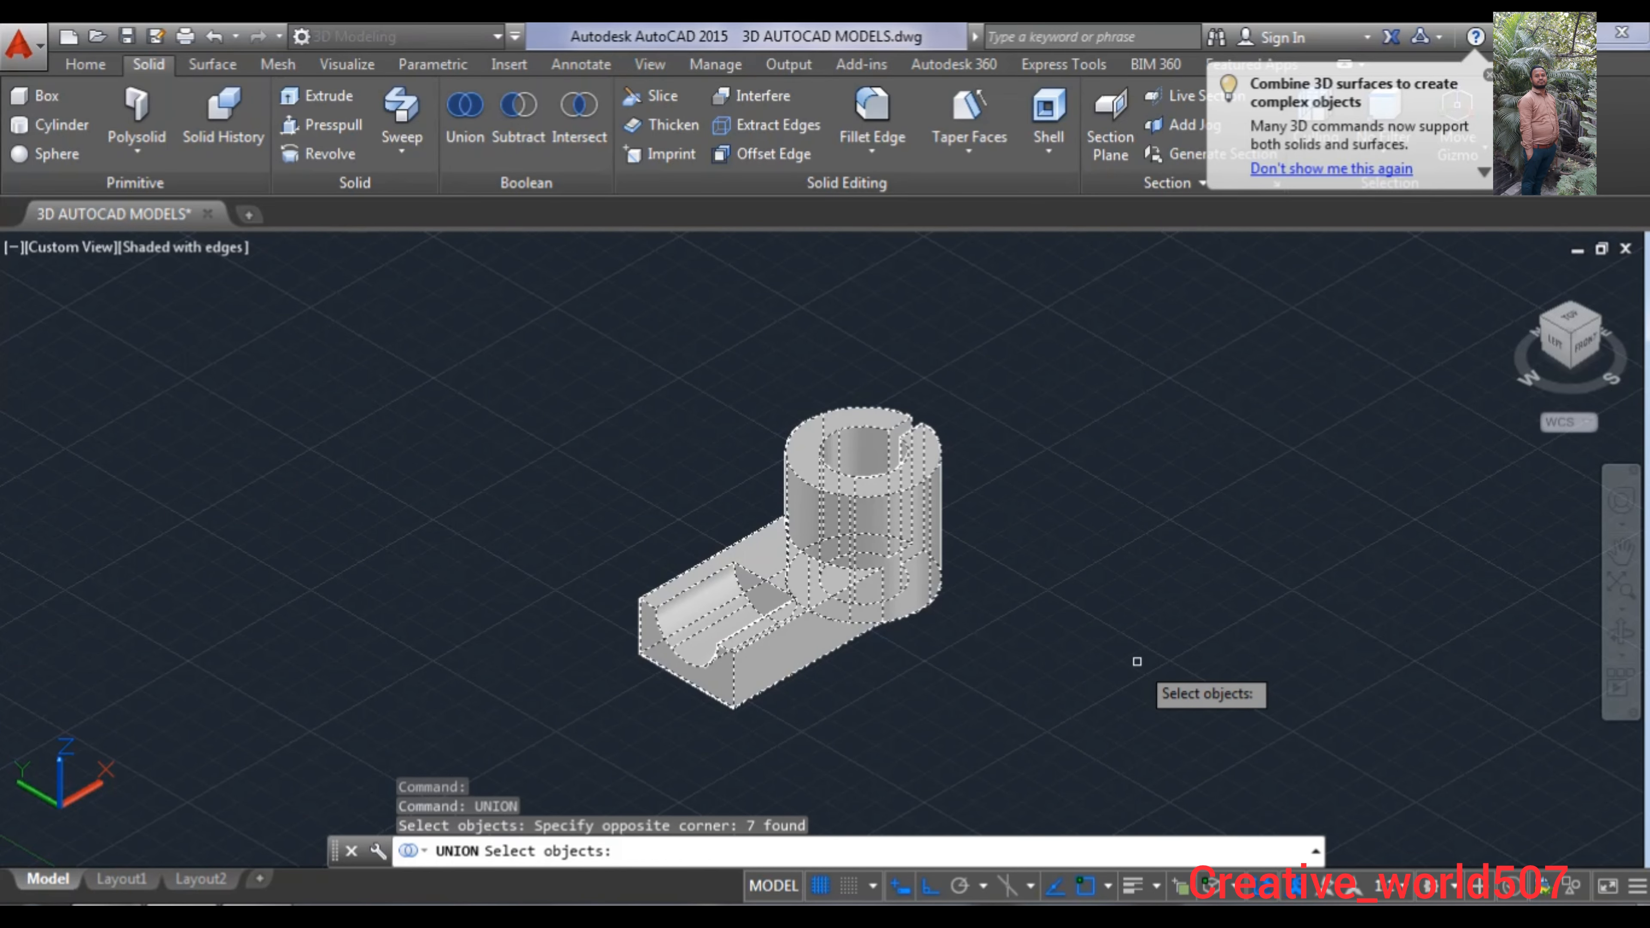
pyautogui.press('Return')
pyautogui.scroll(2, 796, 651)
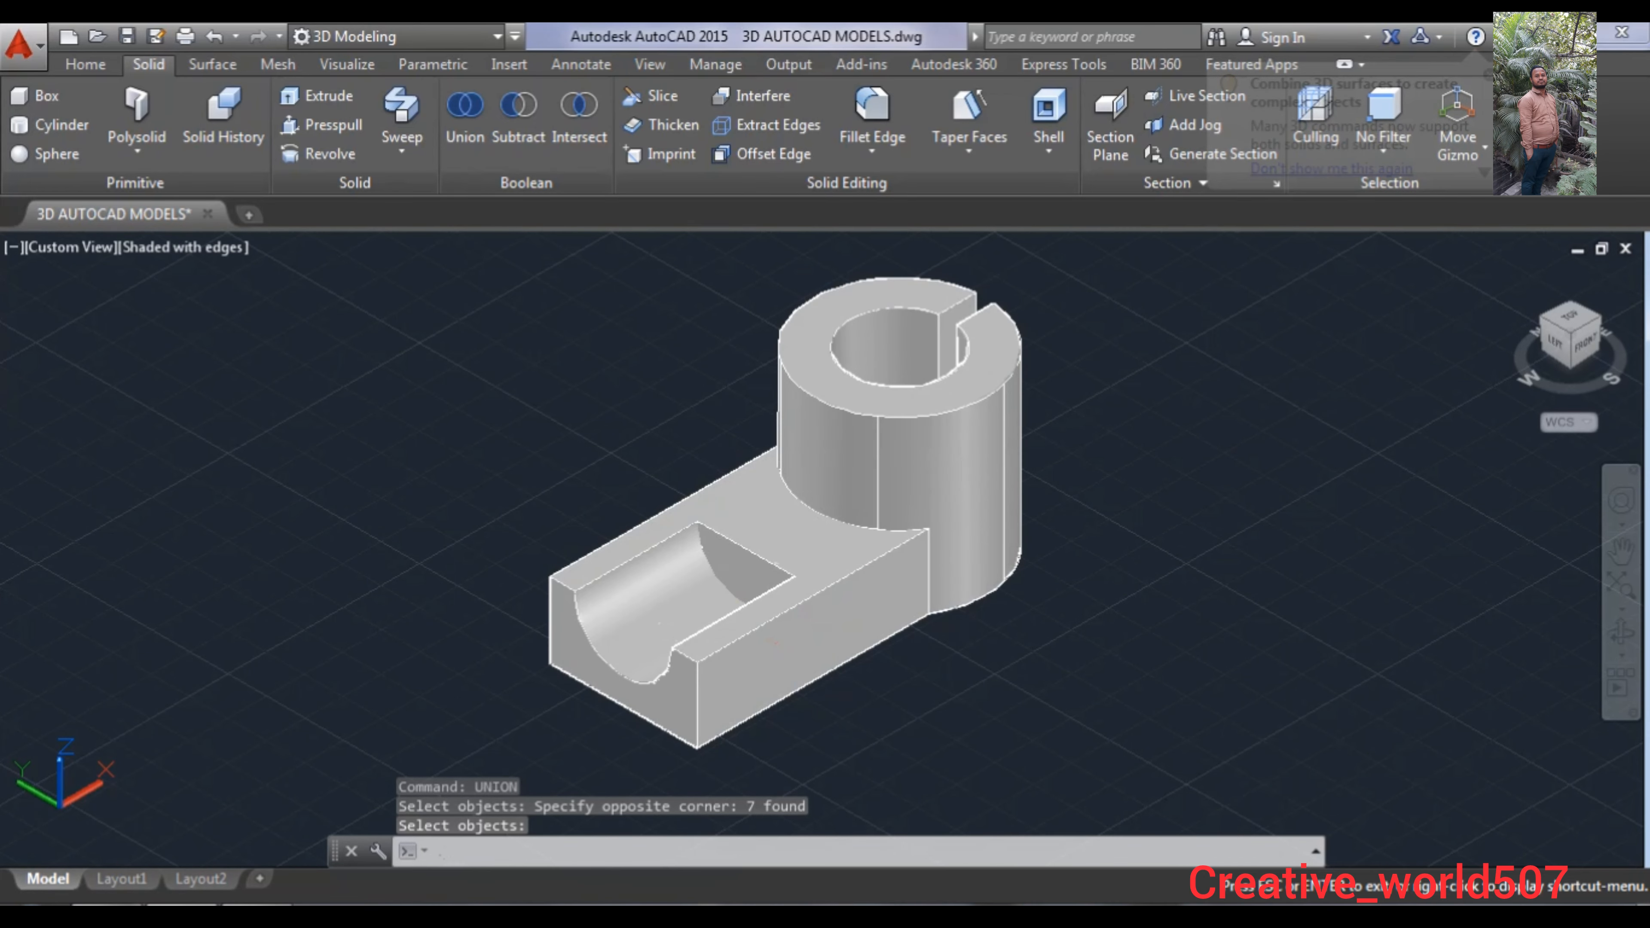
# - Move the joined solid in the negative Y direction, clear of its base sketch
pyautogui.moveTo(852, 616); pyautogui.dragTo(679, 614, button='middle')
pyautogui.scroll(2, 679, 613)
pyautogui.scroll(-3, 679, 613)
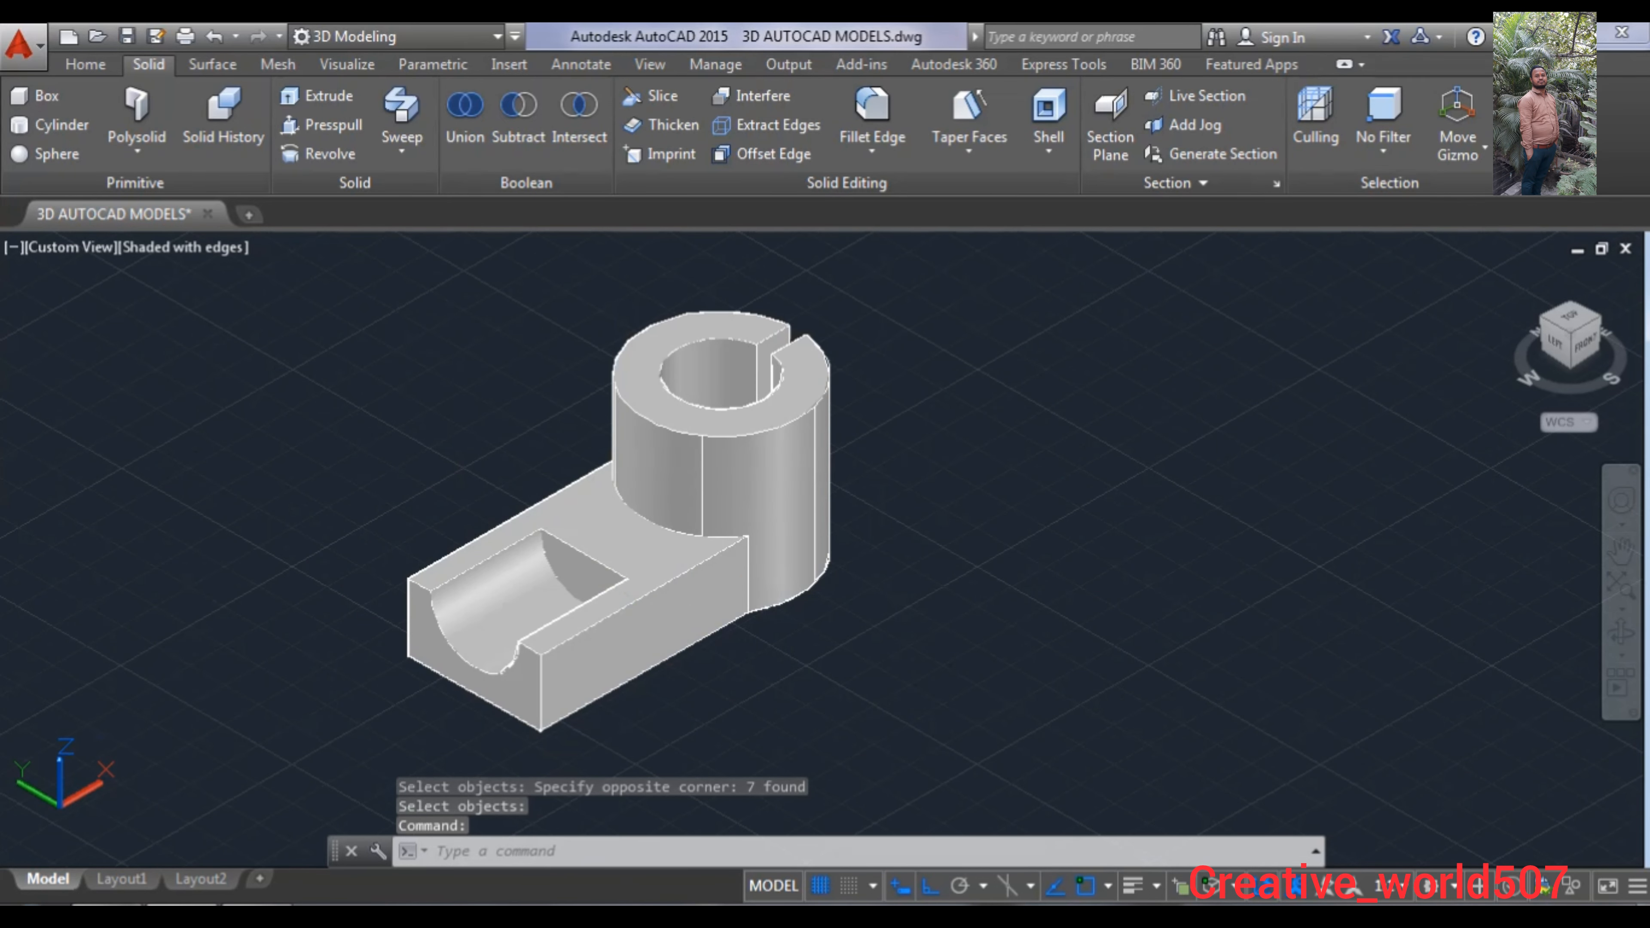
pyautogui.scroll(1, 679, 614)
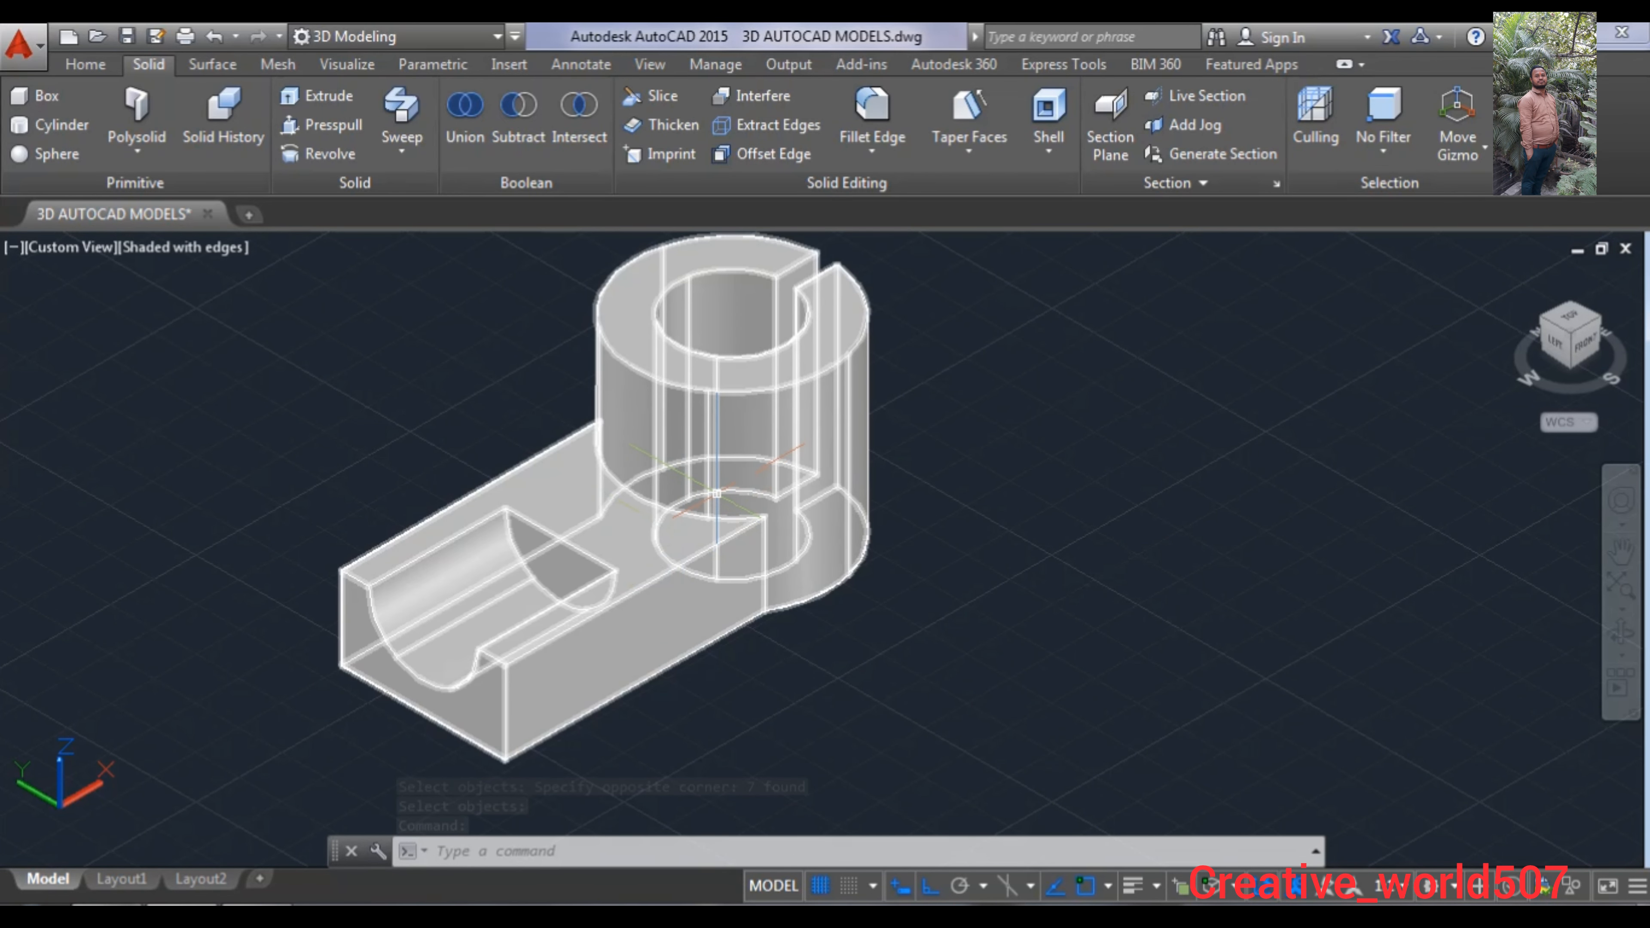
pyautogui.click(717, 494)
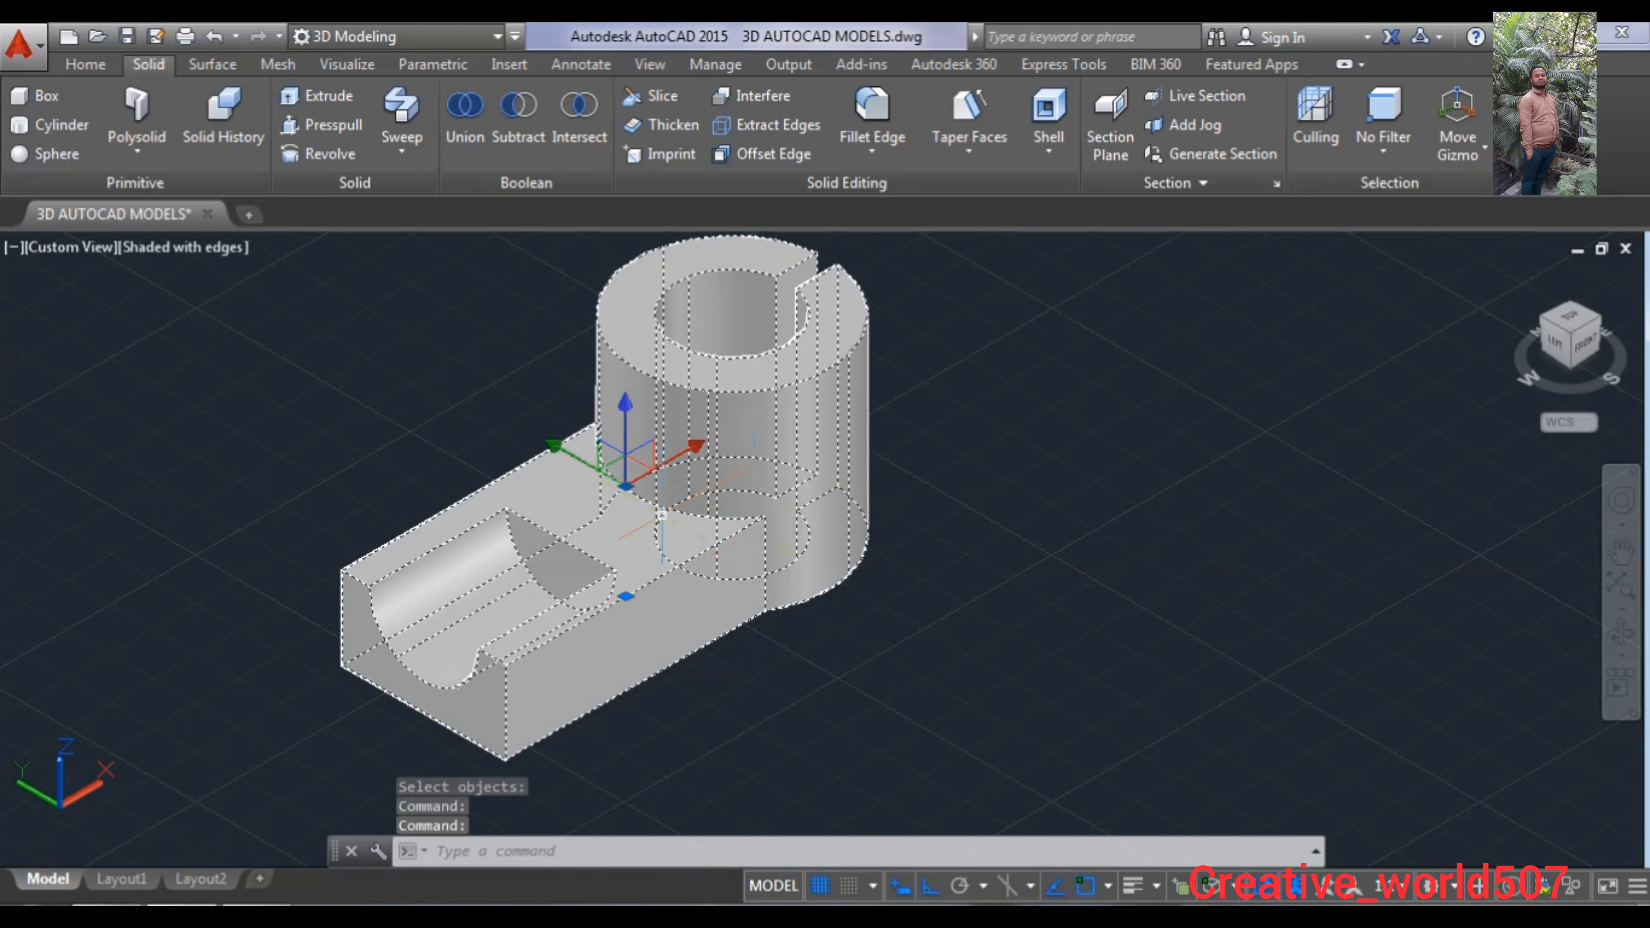
pyautogui.click(556, 449)
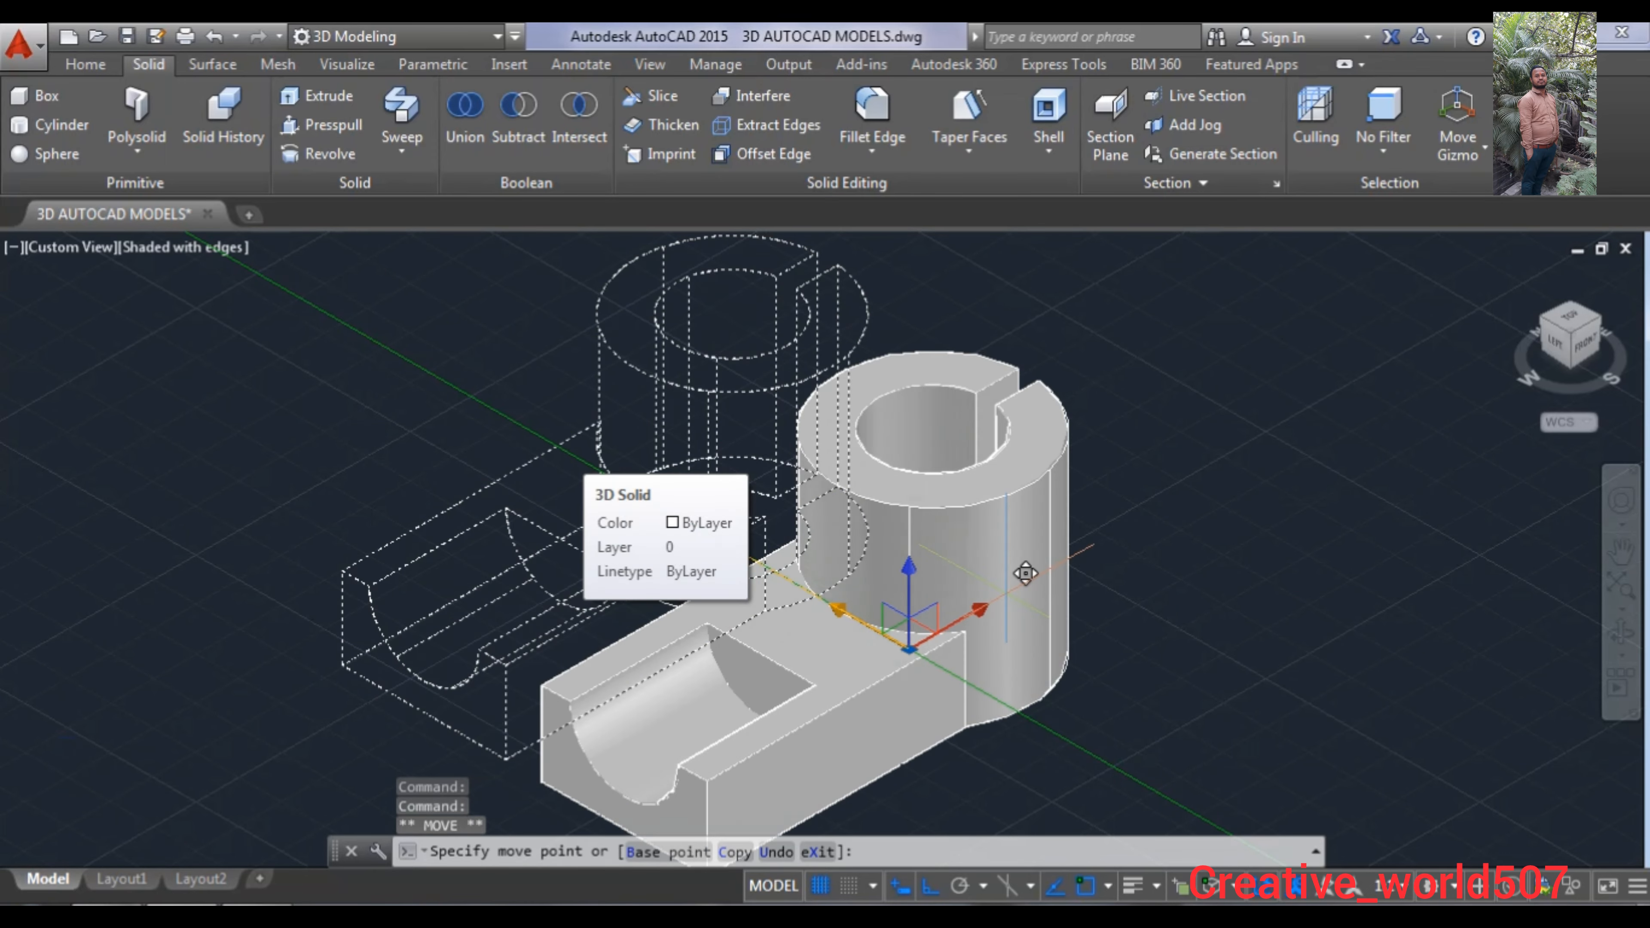
pyautogui.click(1243, 623)
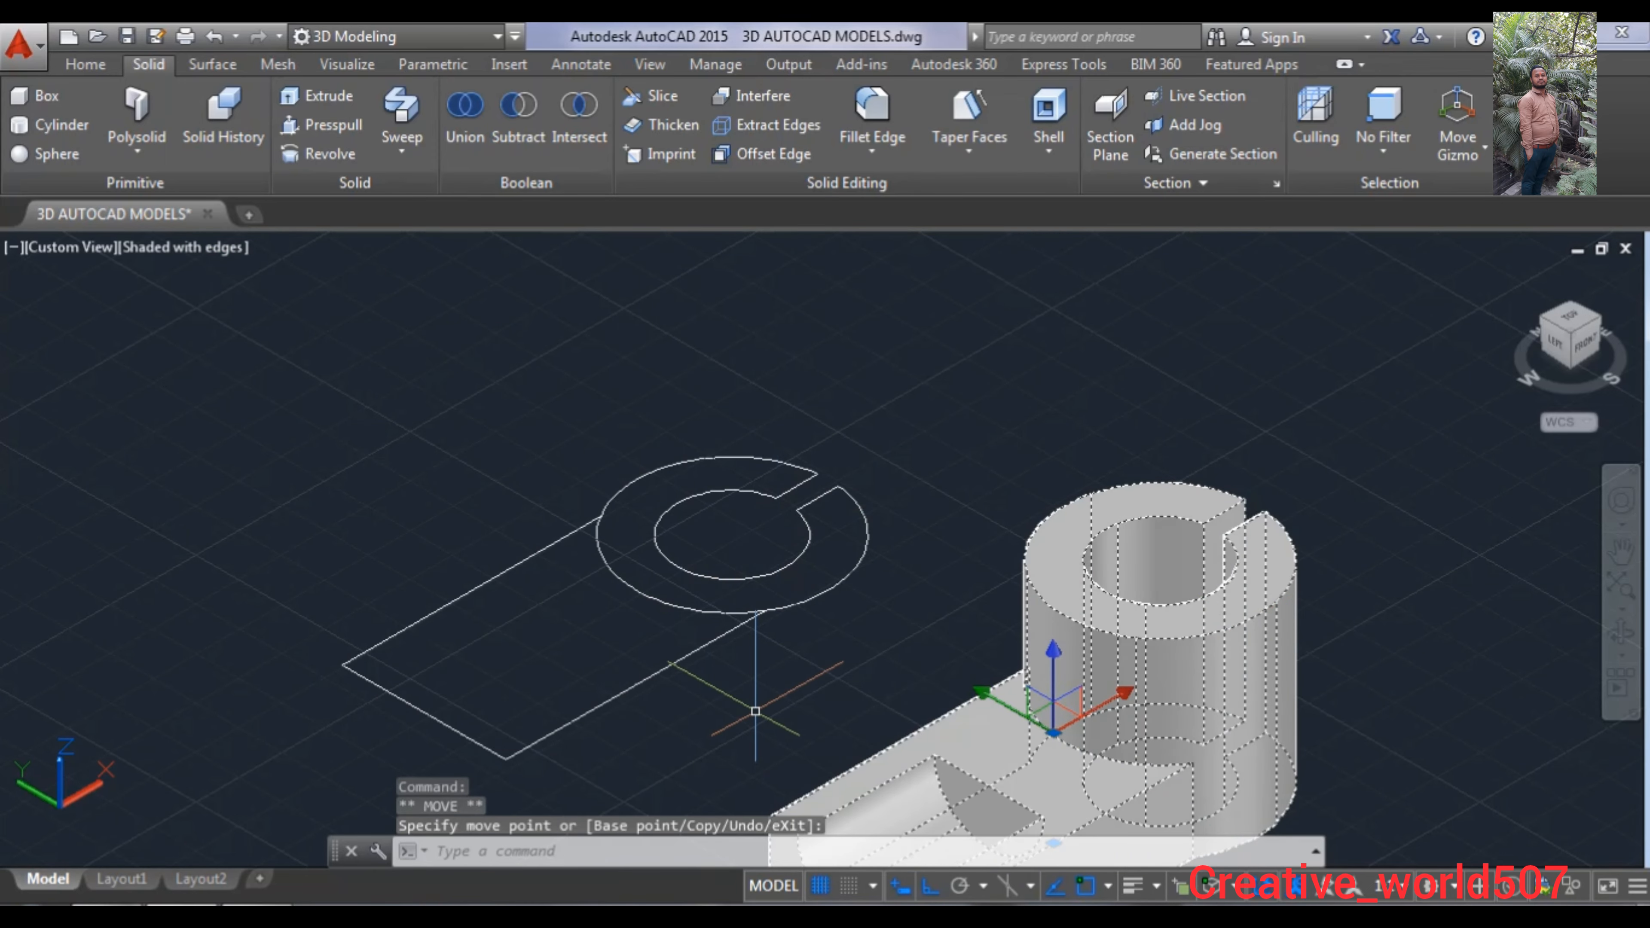
pyautogui.press('Escape')
# - Erase the leftover base sketch: the outline, both circles and the two short slot lines
pyautogui.click(682, 690)
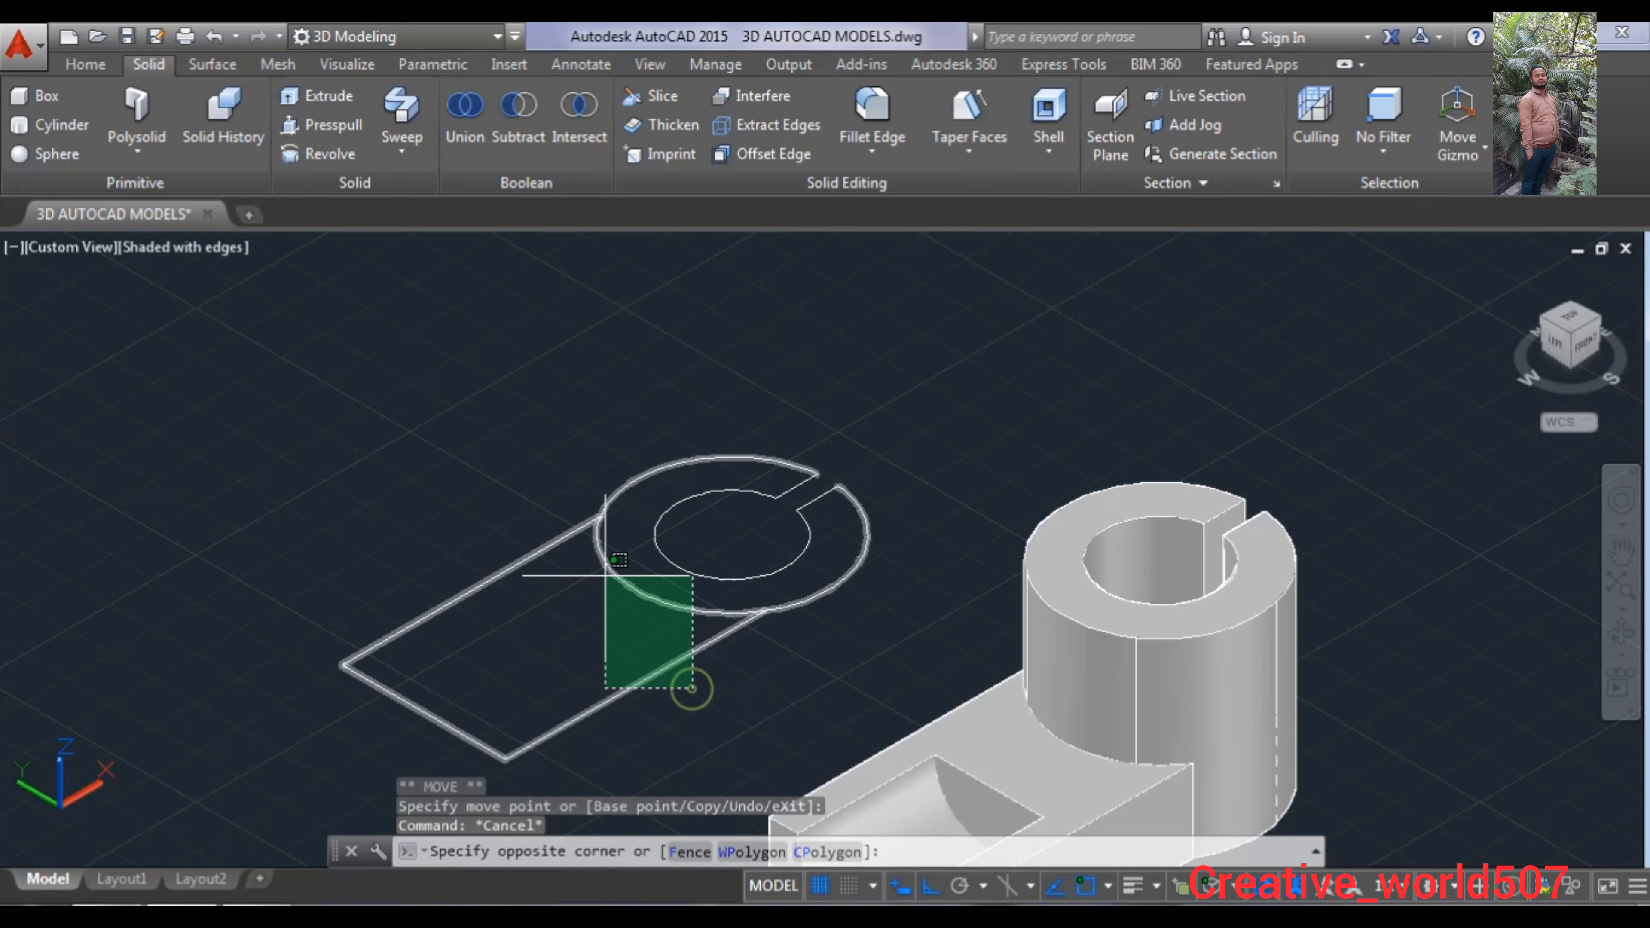
pyautogui.click(580, 541)
pyautogui.press('Delete')
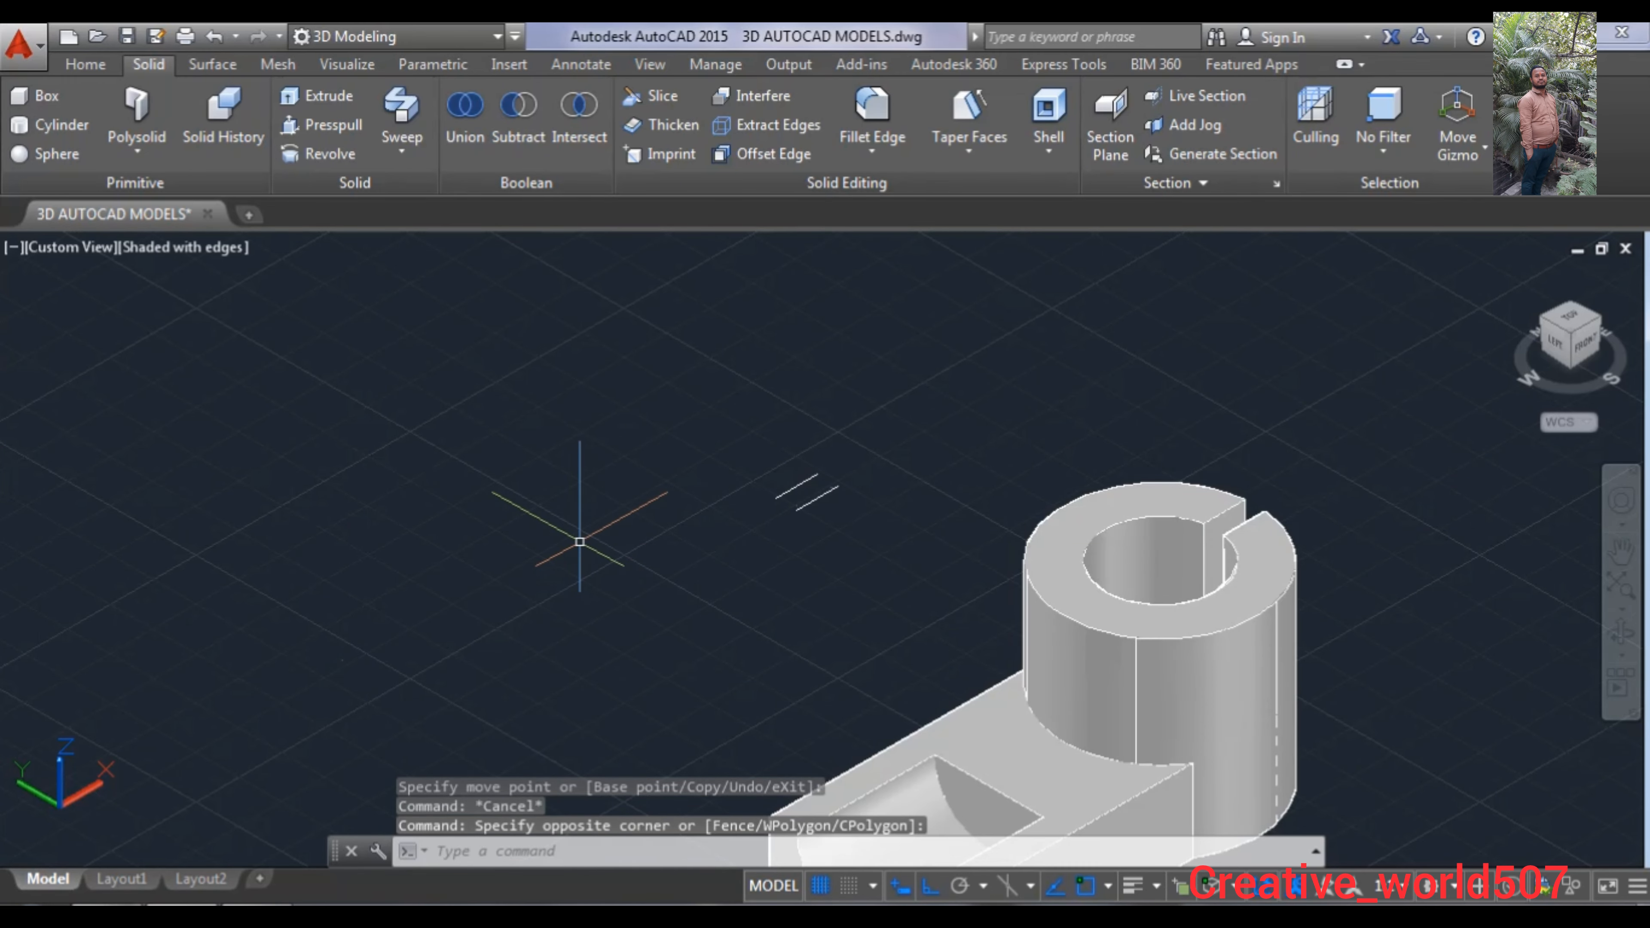
pyautogui.moveTo(649, 546); pyautogui.dragTo(619, 444, button='middle')
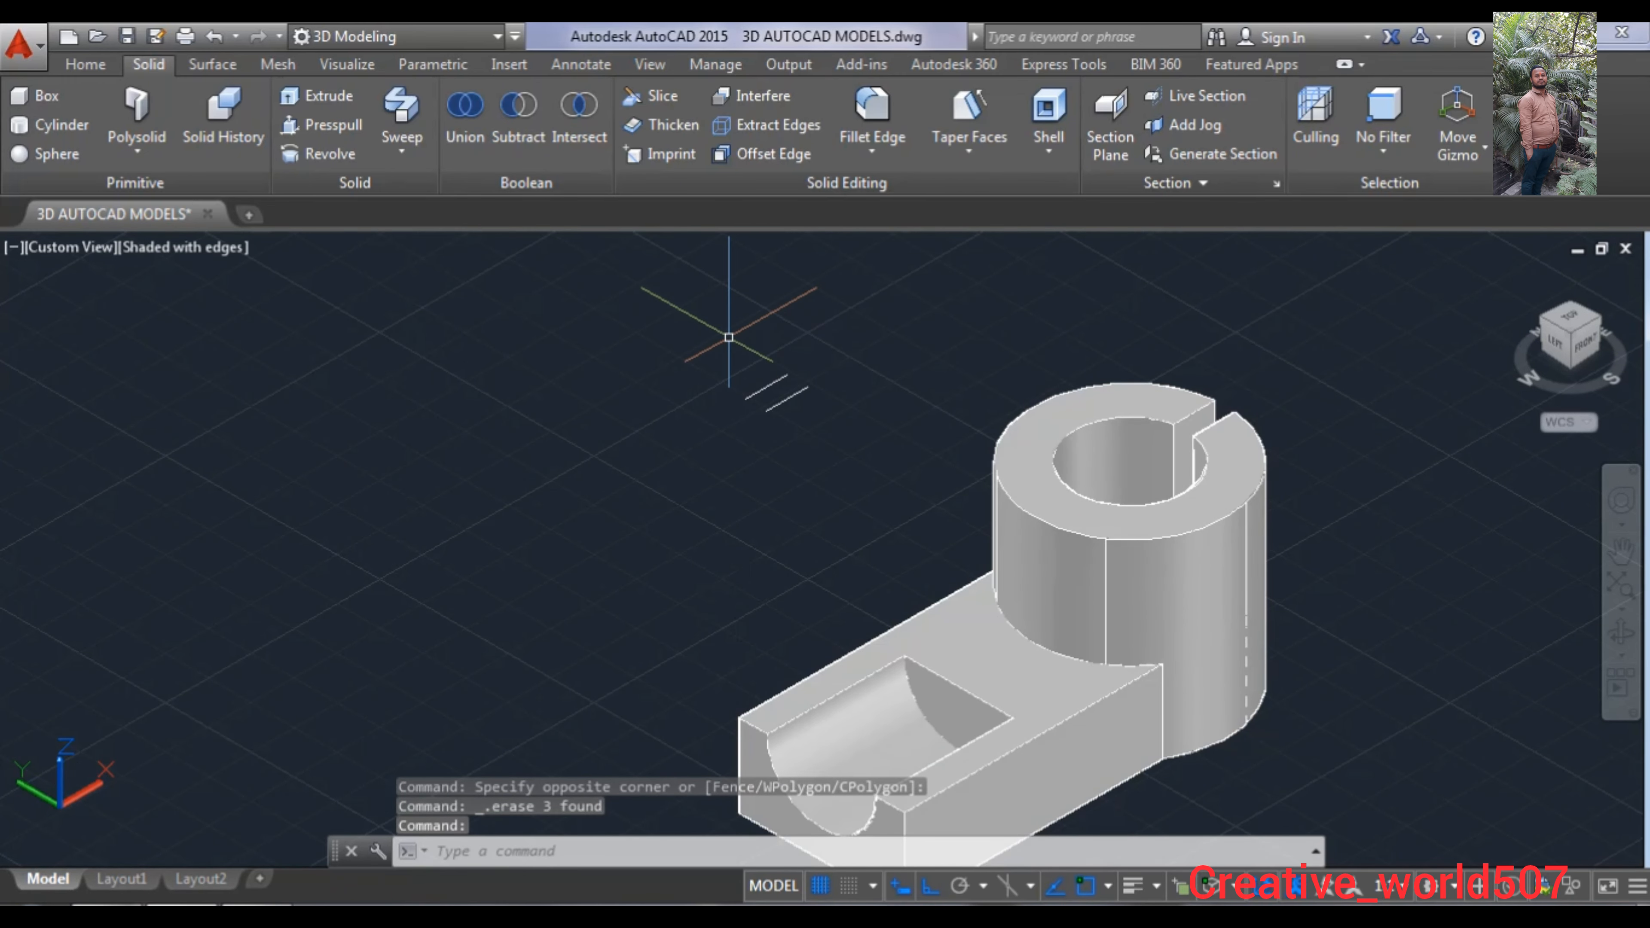
pyautogui.click(729, 337)
pyautogui.click(817, 444)
pyautogui.press('Delete')
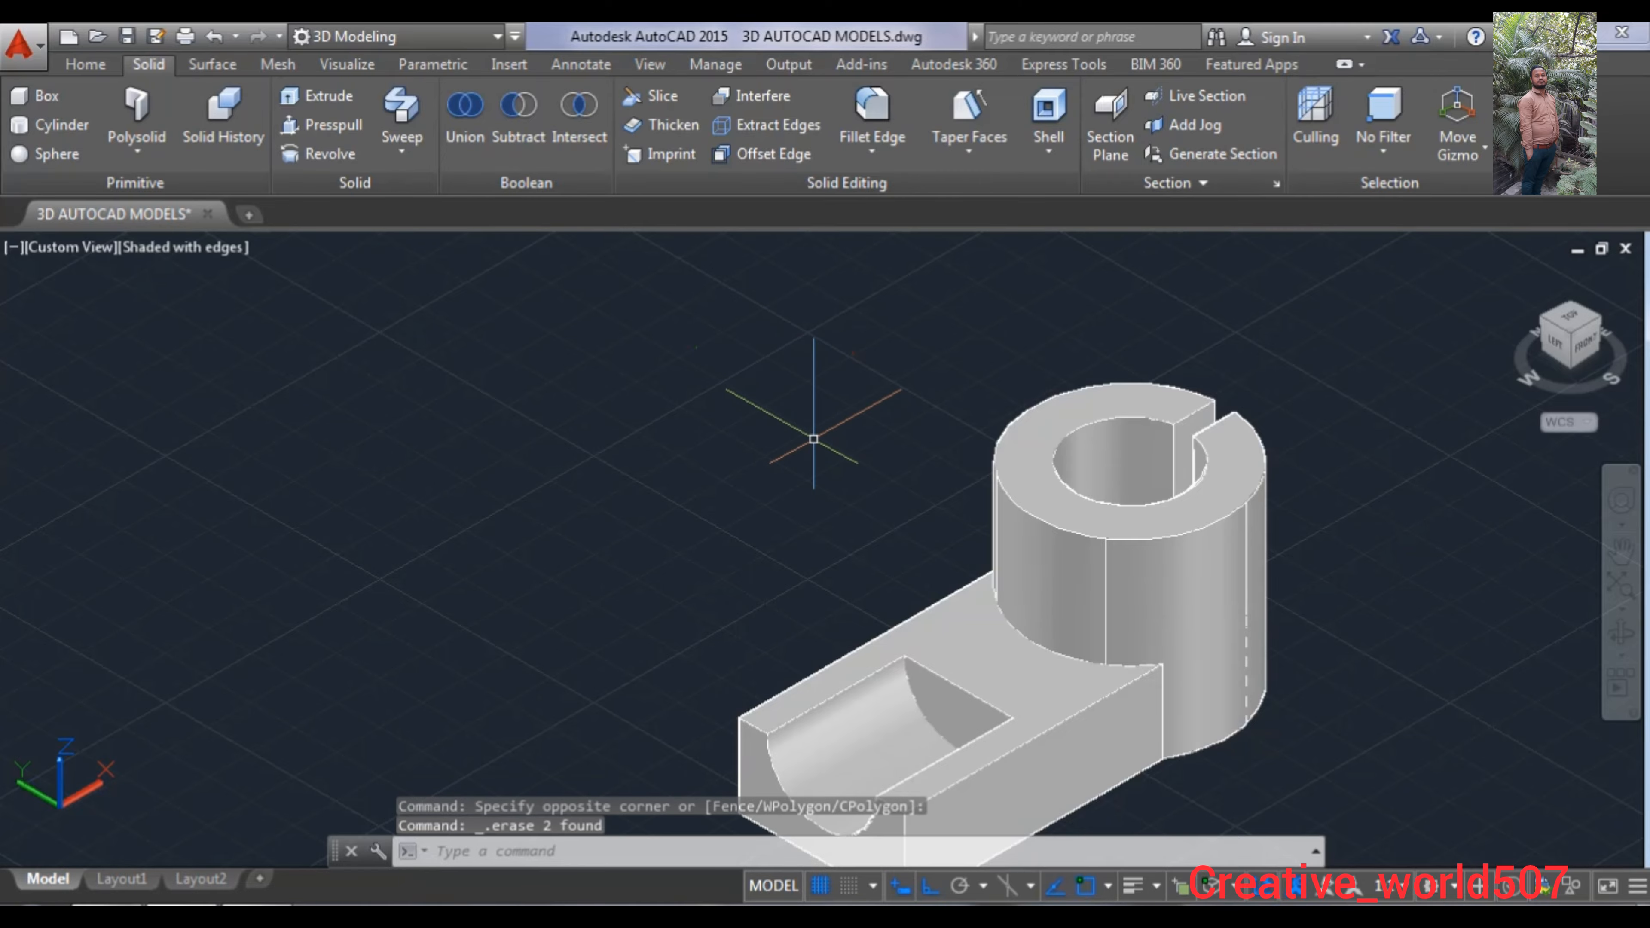
# - Start an edge fillet of radius 5 on one vertical block-cylinder junction edge and the curved edge where the block's top meets the cylinder
pyautogui.scroll(-3, 803, 449)
pyautogui.moveTo(803, 450); pyautogui.dragTo(604, 431, button='middle')
pyautogui.scroll(2, 617, 429)
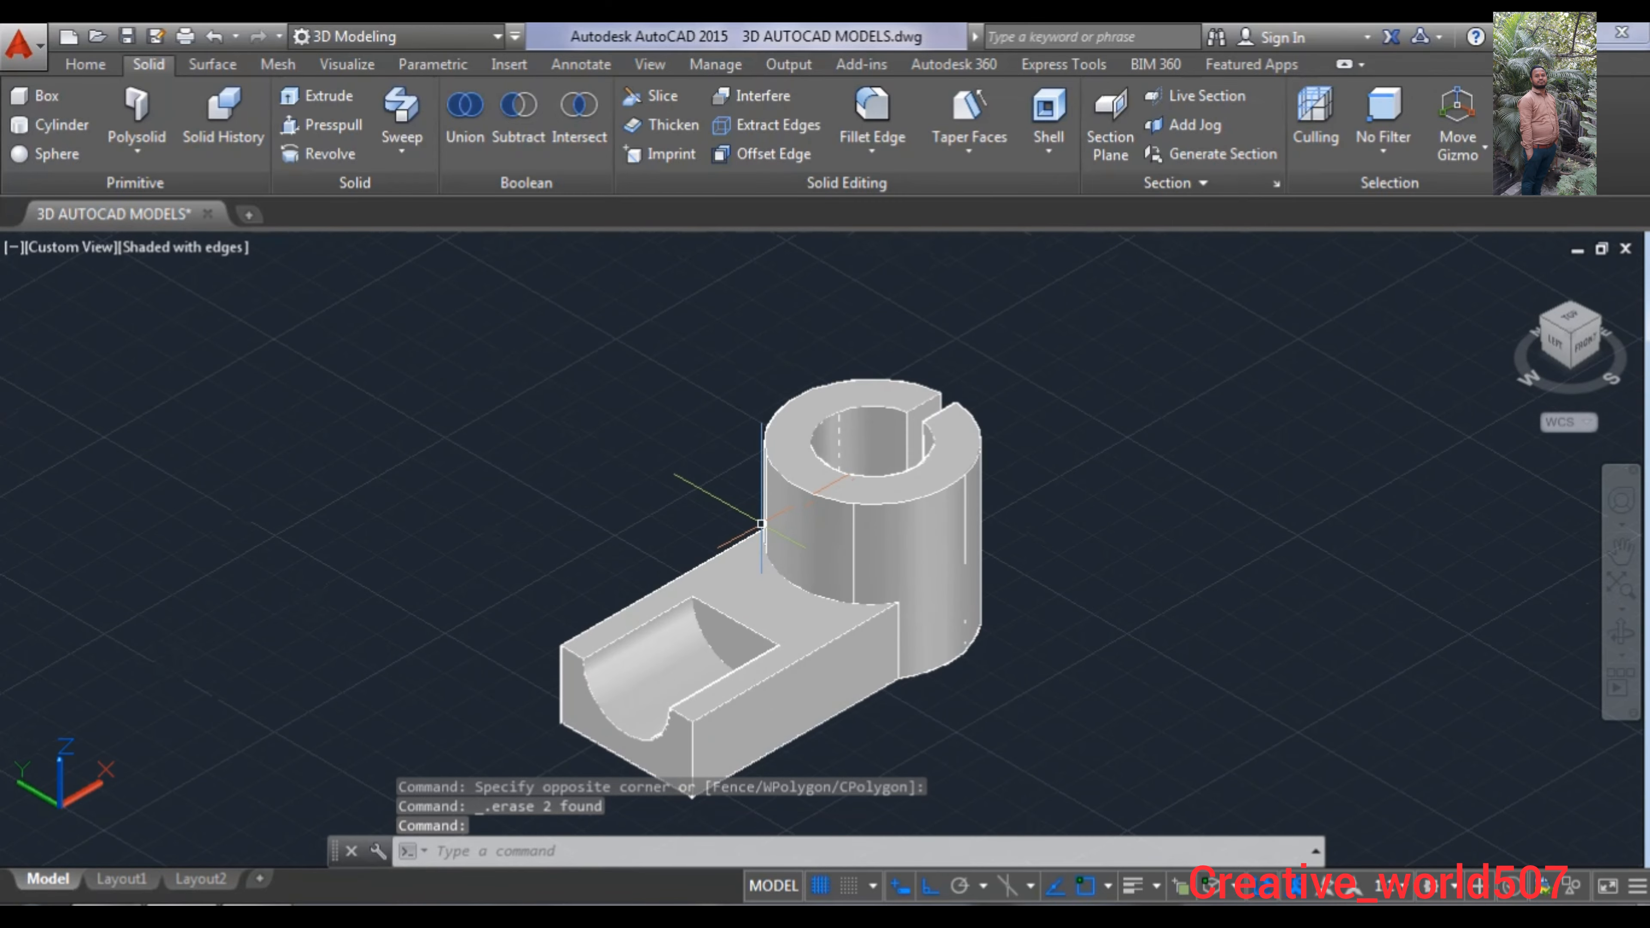
pyautogui.moveTo(758, 525); pyautogui.dragTo(546, 444, button='middle')
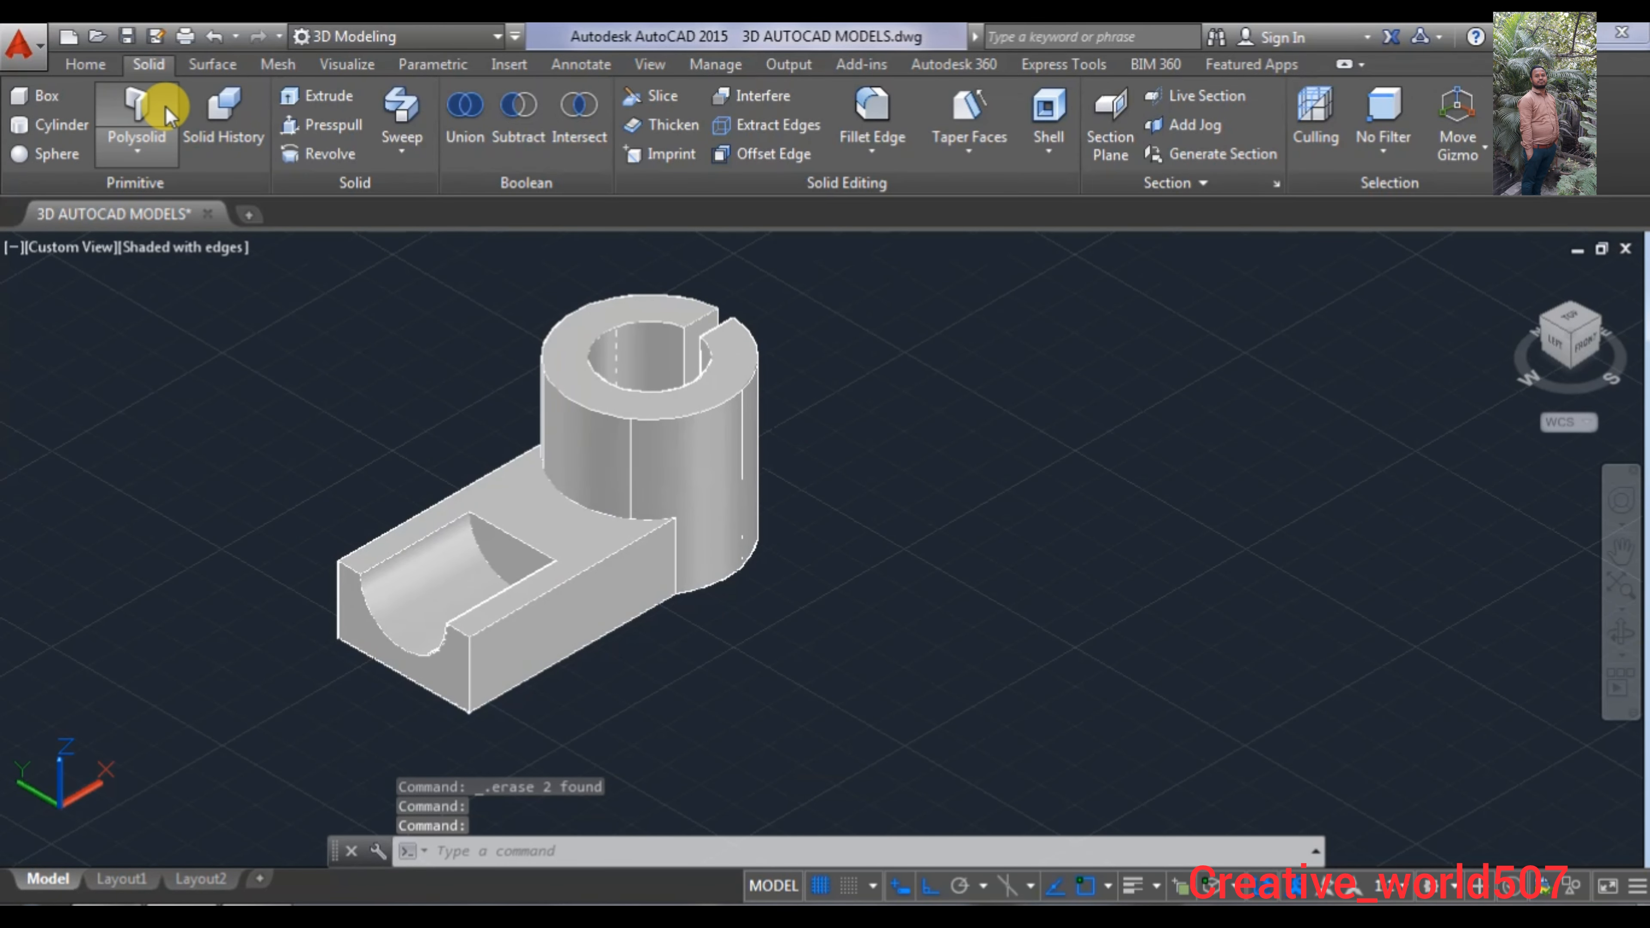
pyautogui.click(878, 152)
pyautogui.click(894, 195)
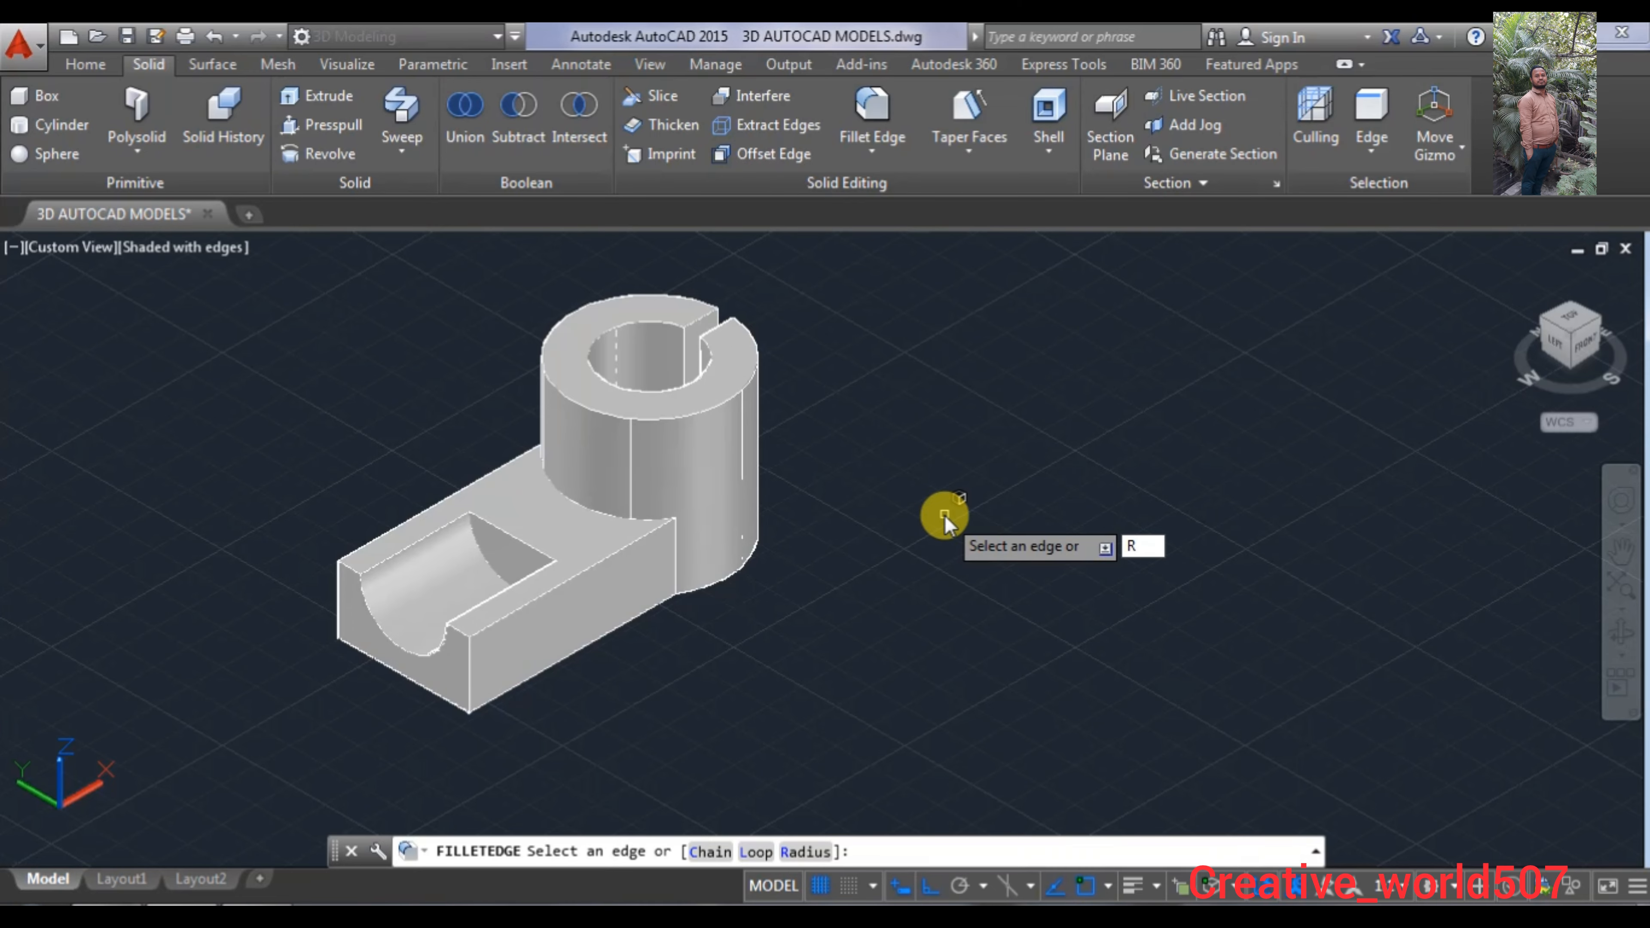
pyautogui.press('Return')
pyautogui.write('5')
pyautogui.press('Return')
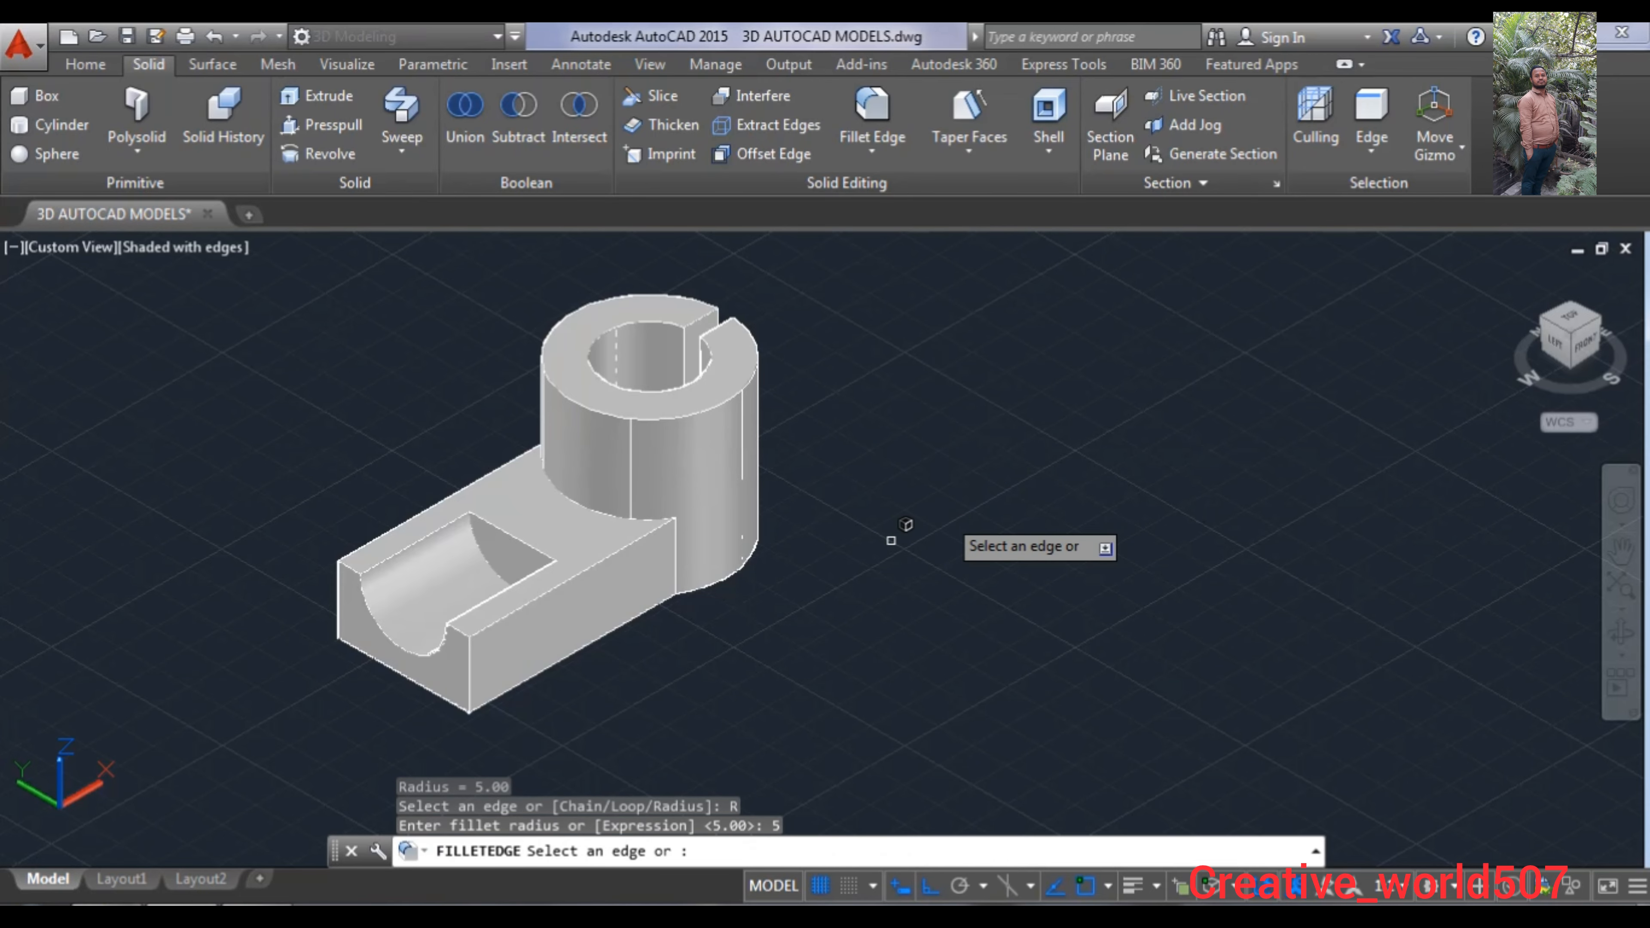
pyautogui.scroll(3, 722, 530)
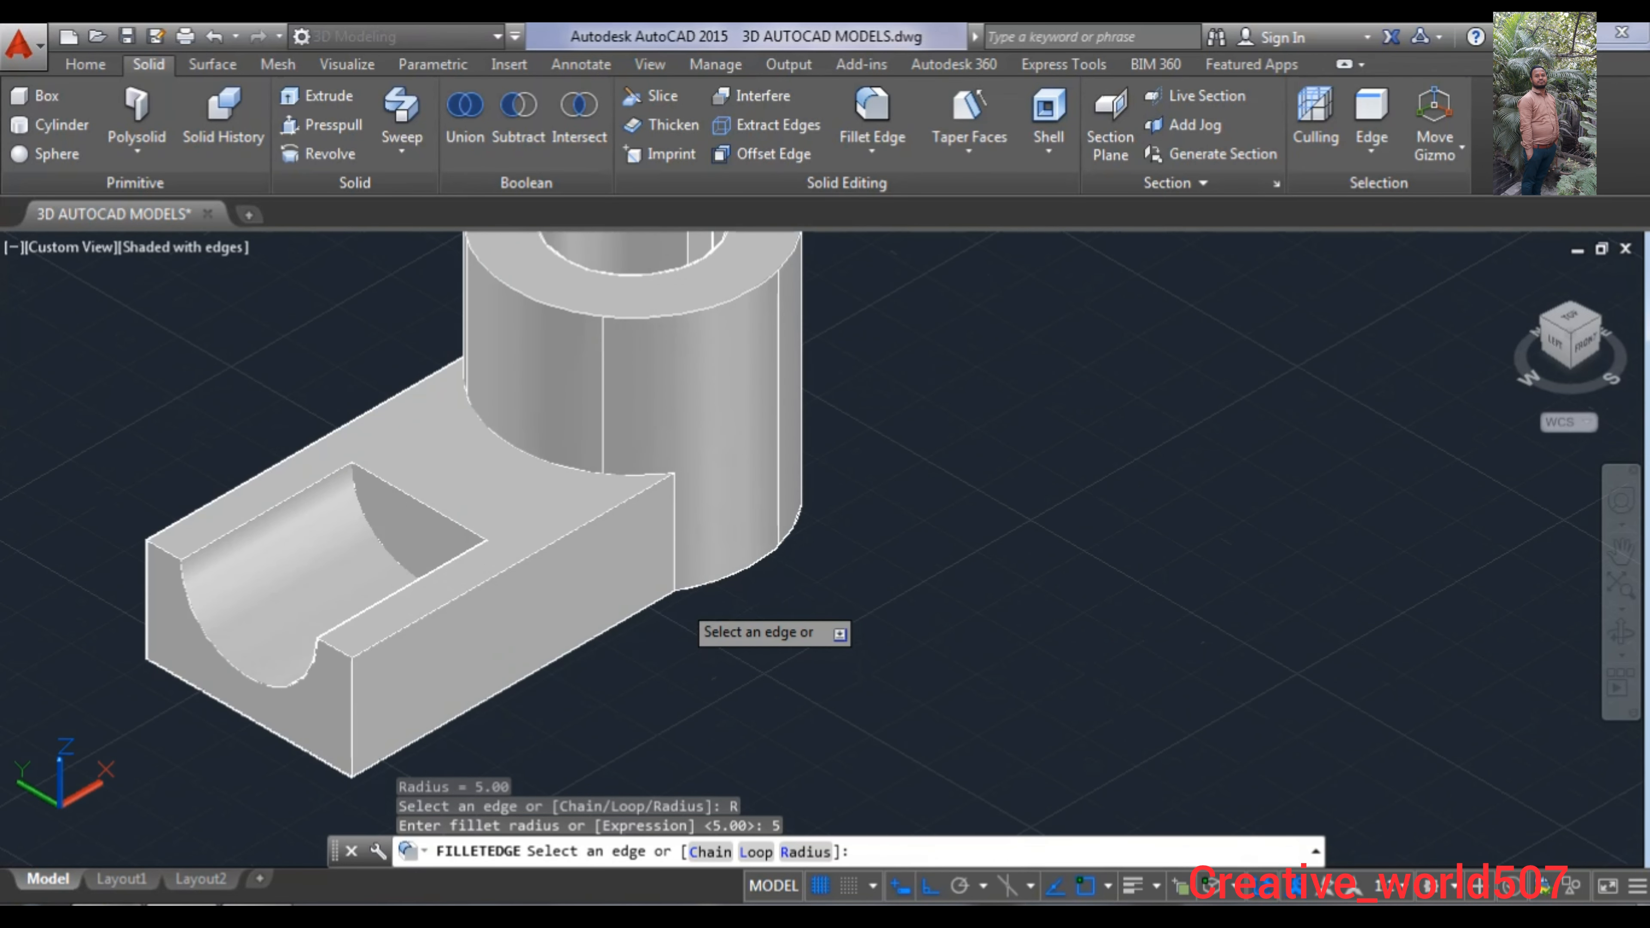
pyautogui.click(675, 530)
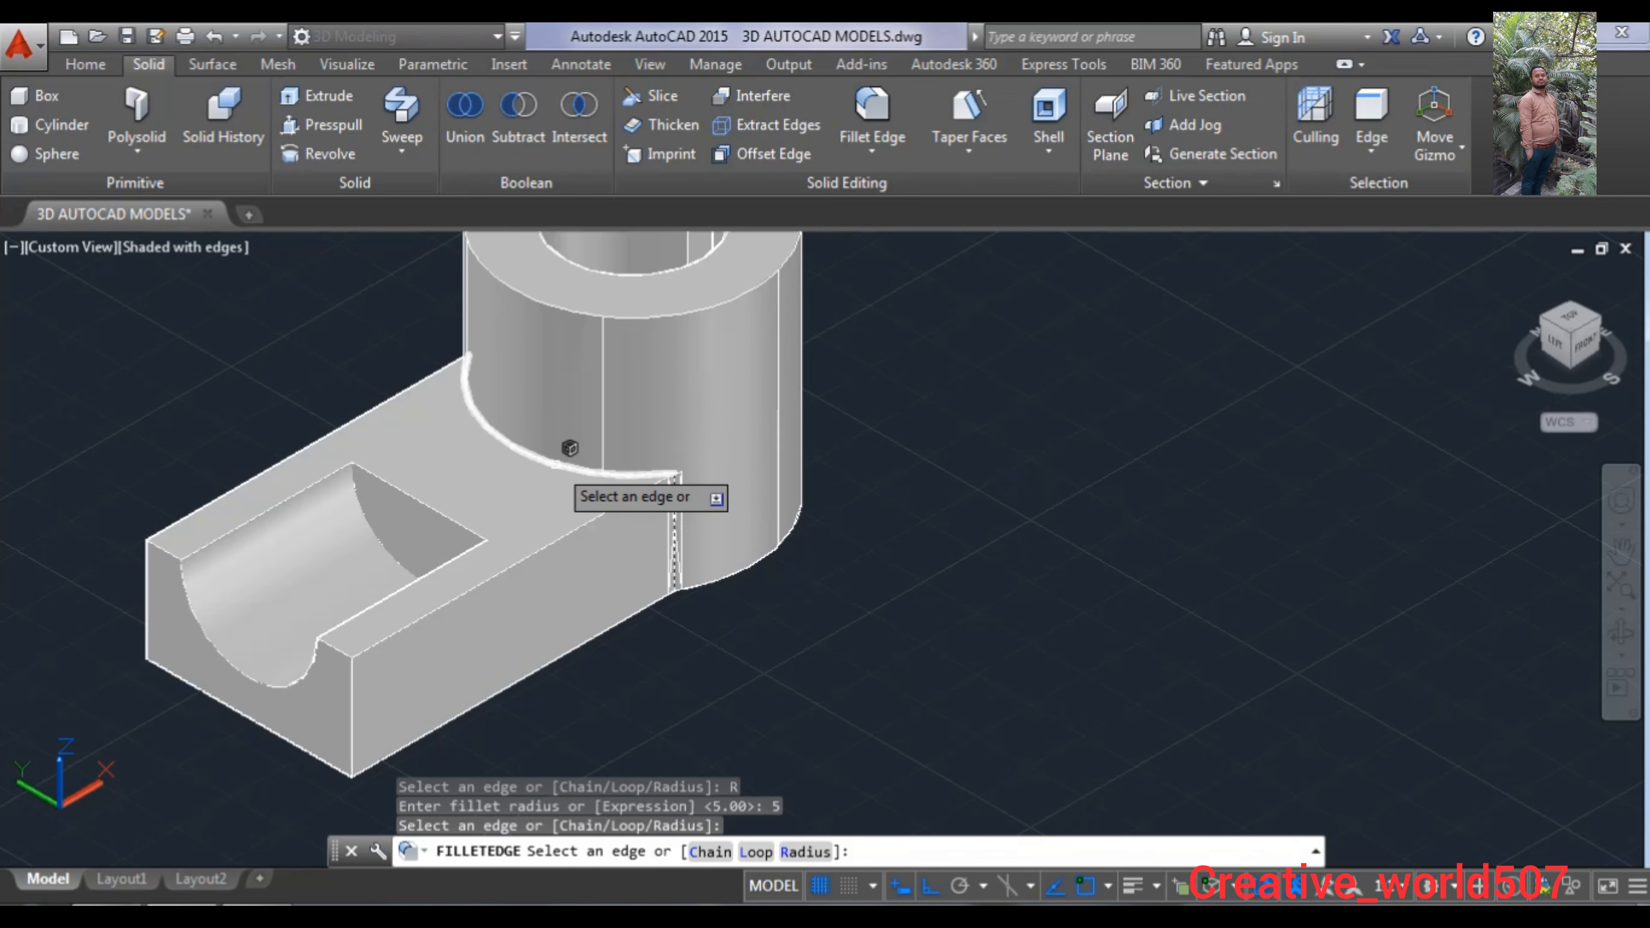
pyautogui.click(555, 464)
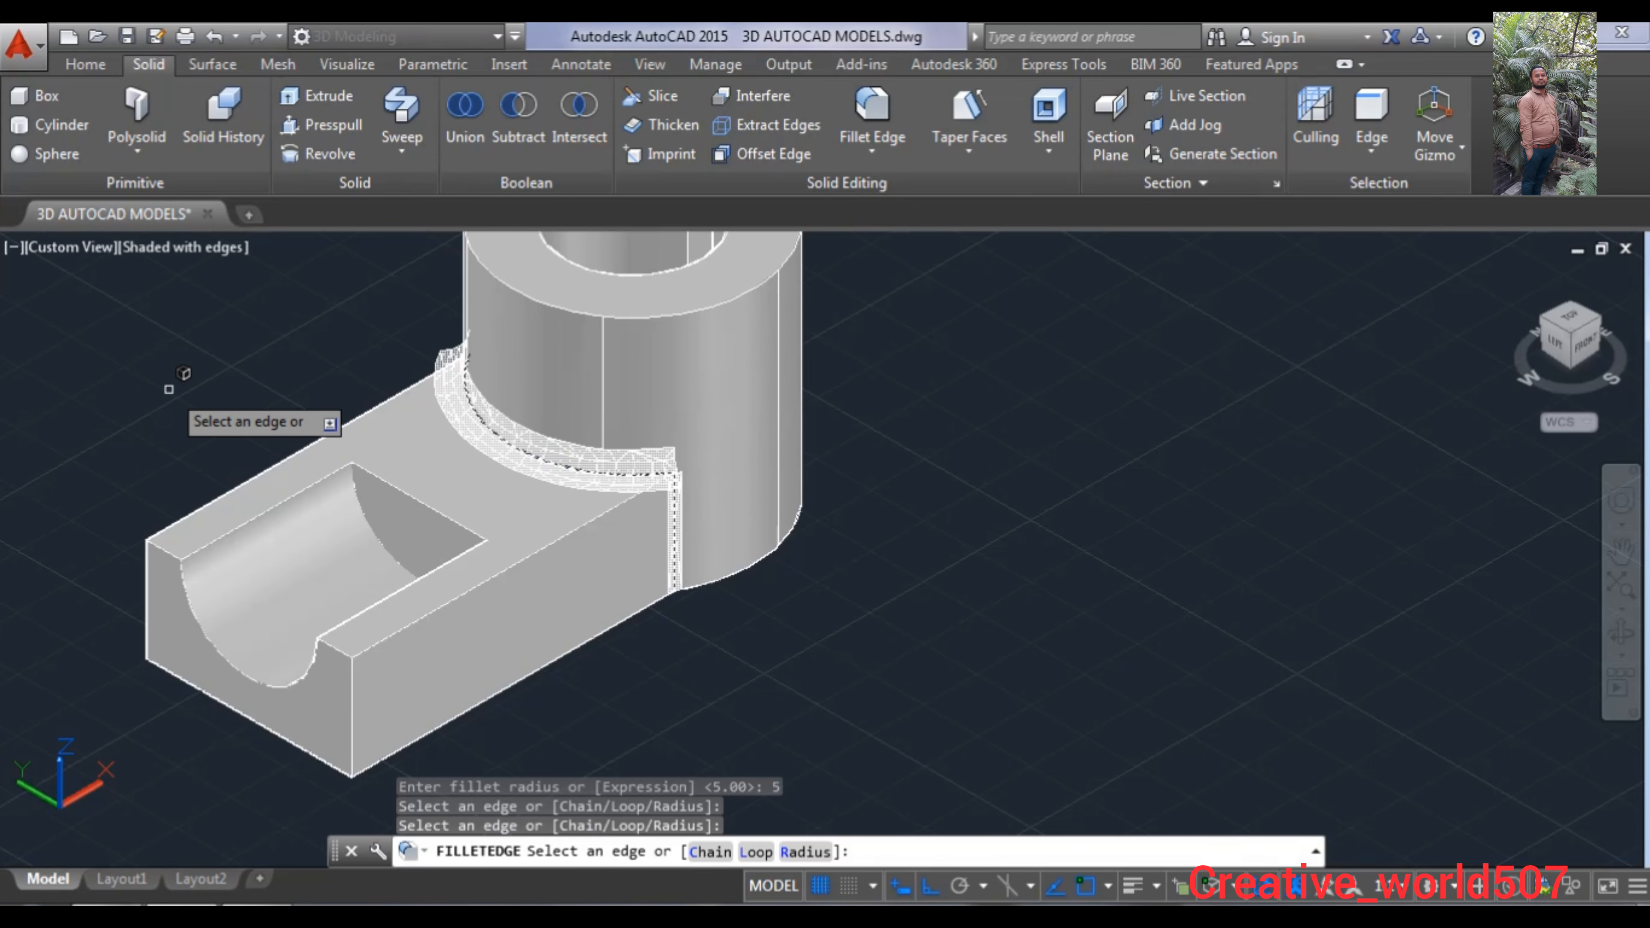
# - Add the vertical junction edge on the block's opposite side to the fillet selection and apply the fillet
pyautogui.keyDown('shift'); pyautogui.moveTo(190, 406); pyautogui.dragTo(468, 391, button='middle'); pyautogui.keyUp('shift')
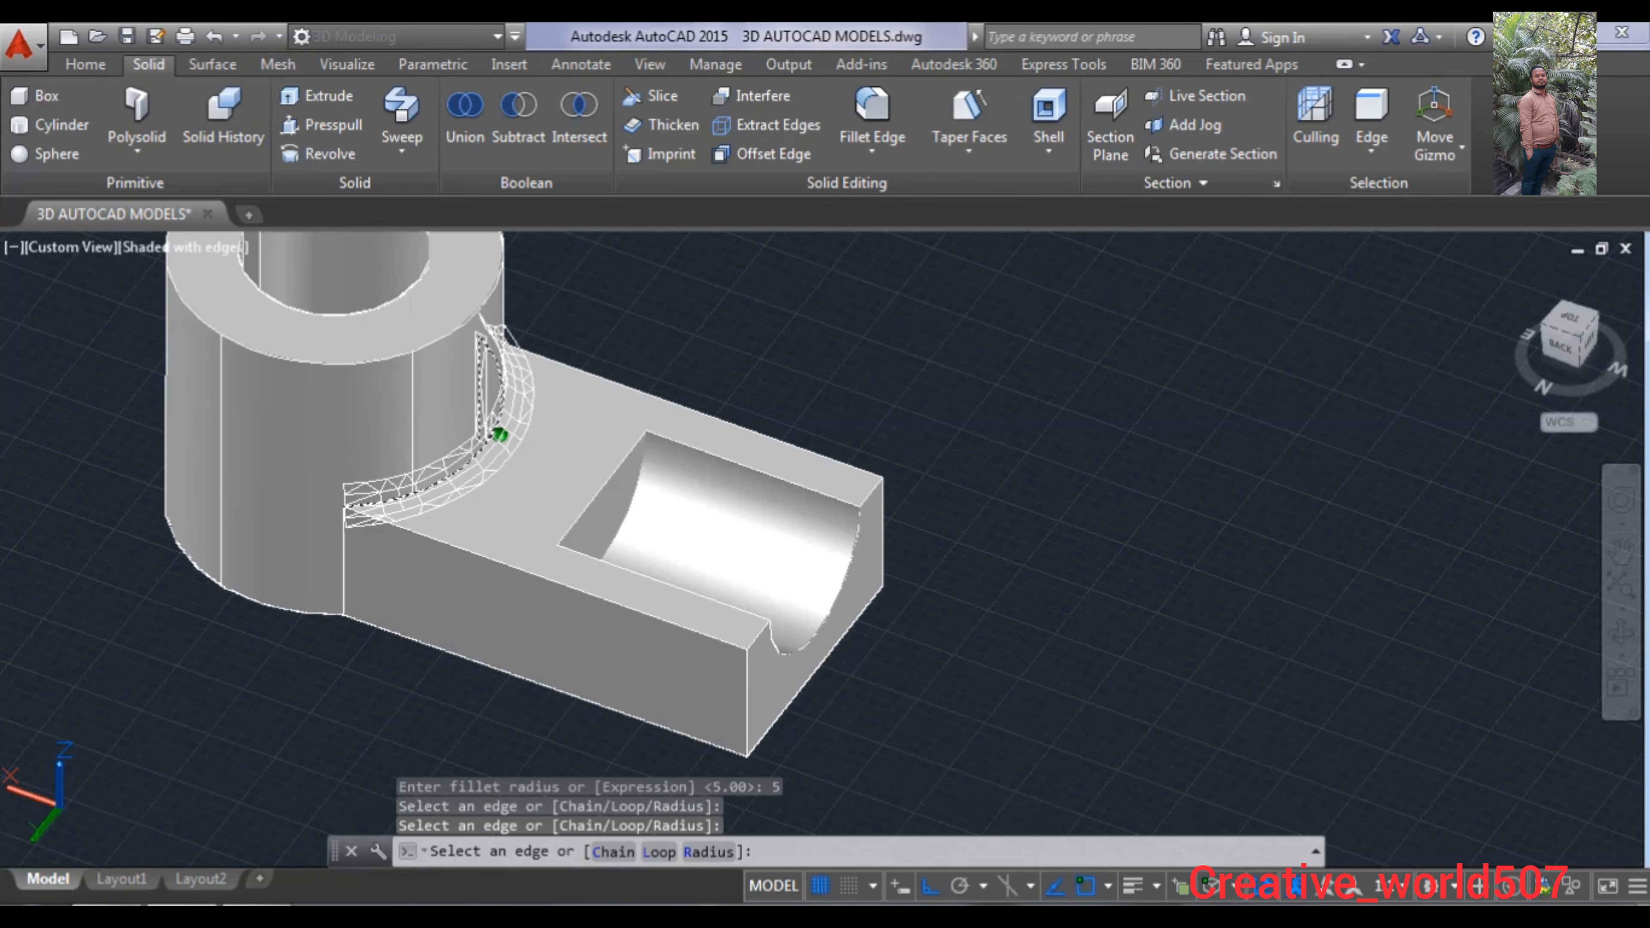
pyautogui.click(343, 566)
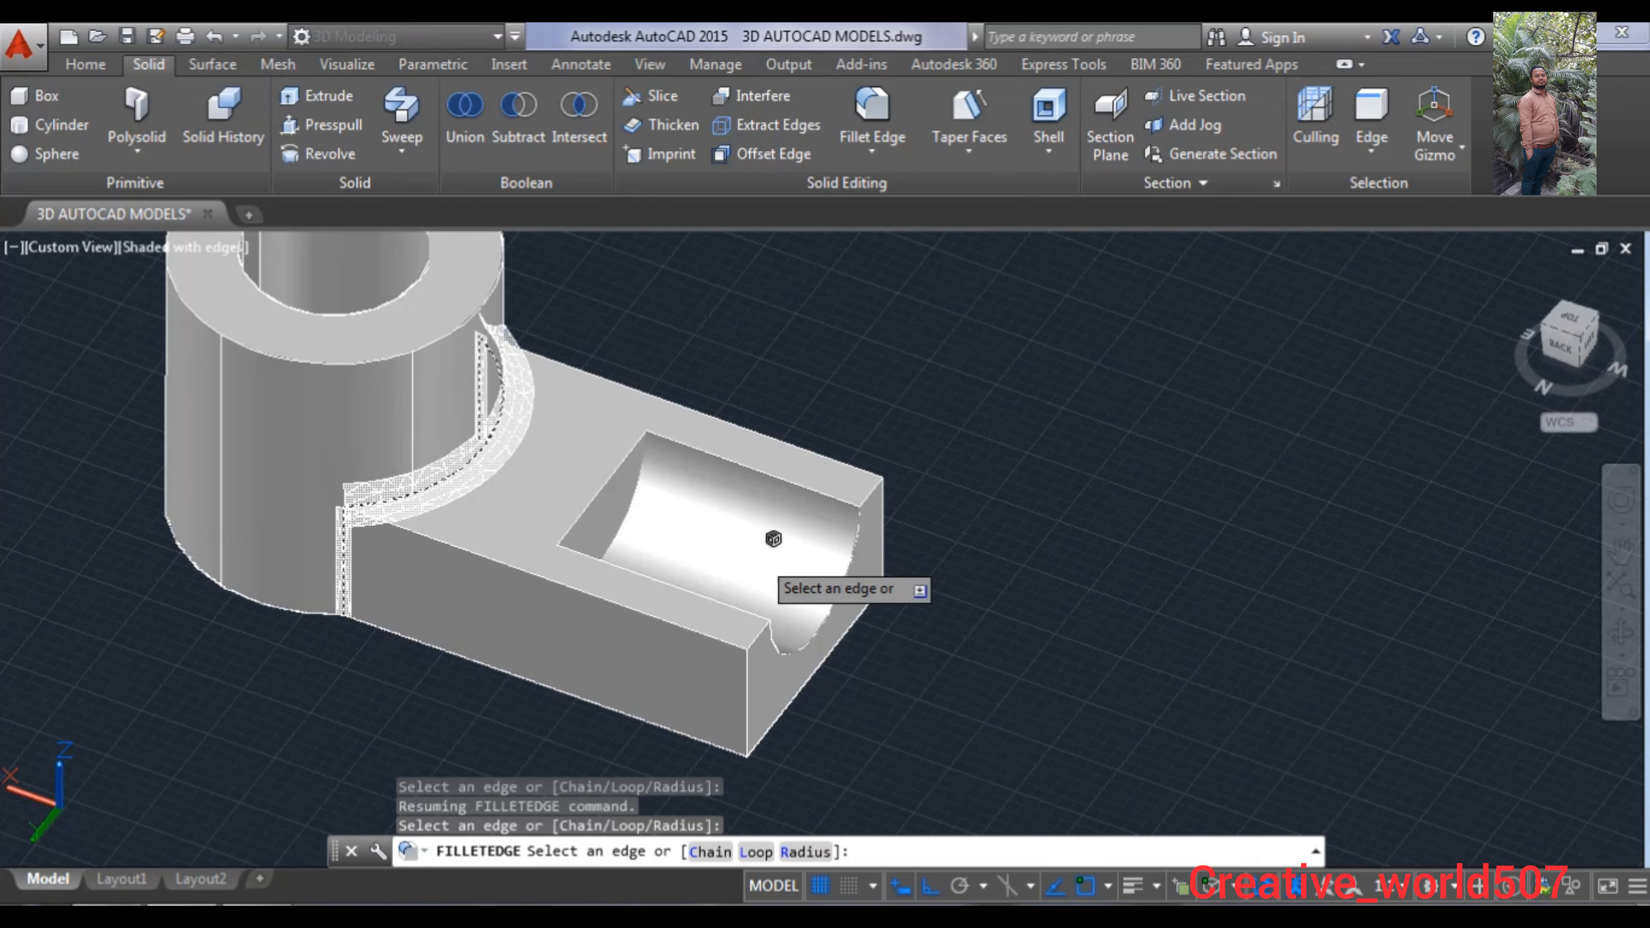
pyautogui.click(760, 559)
pyautogui.press('Return')
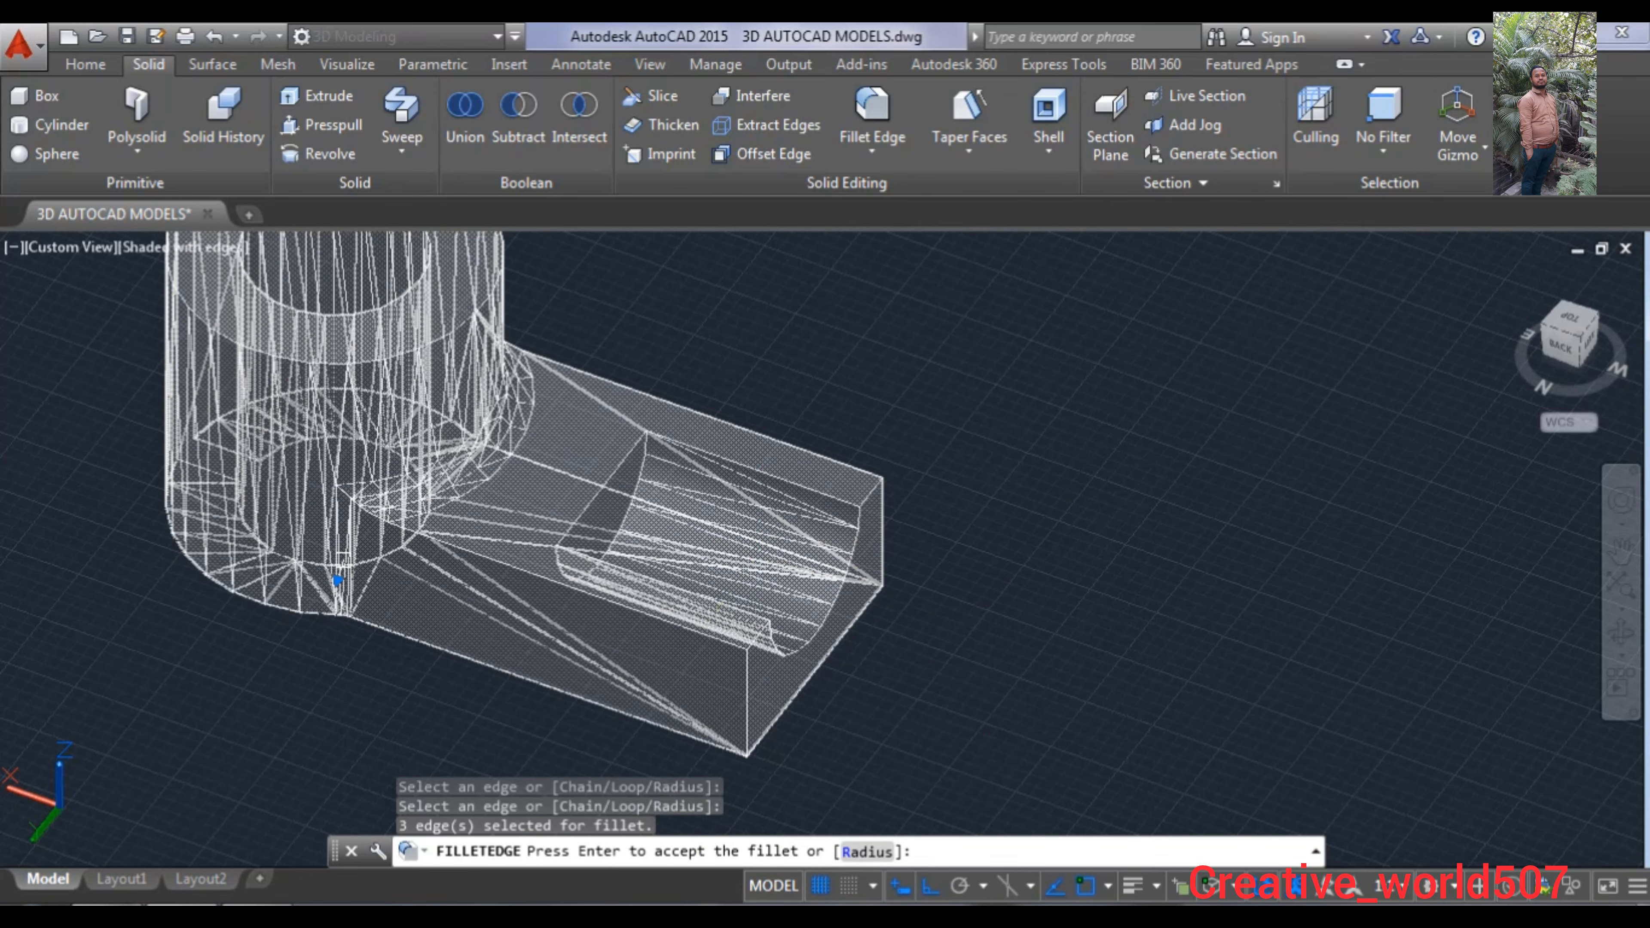
pyautogui.press('Return')
pyautogui.scroll(-3, 994, 634)
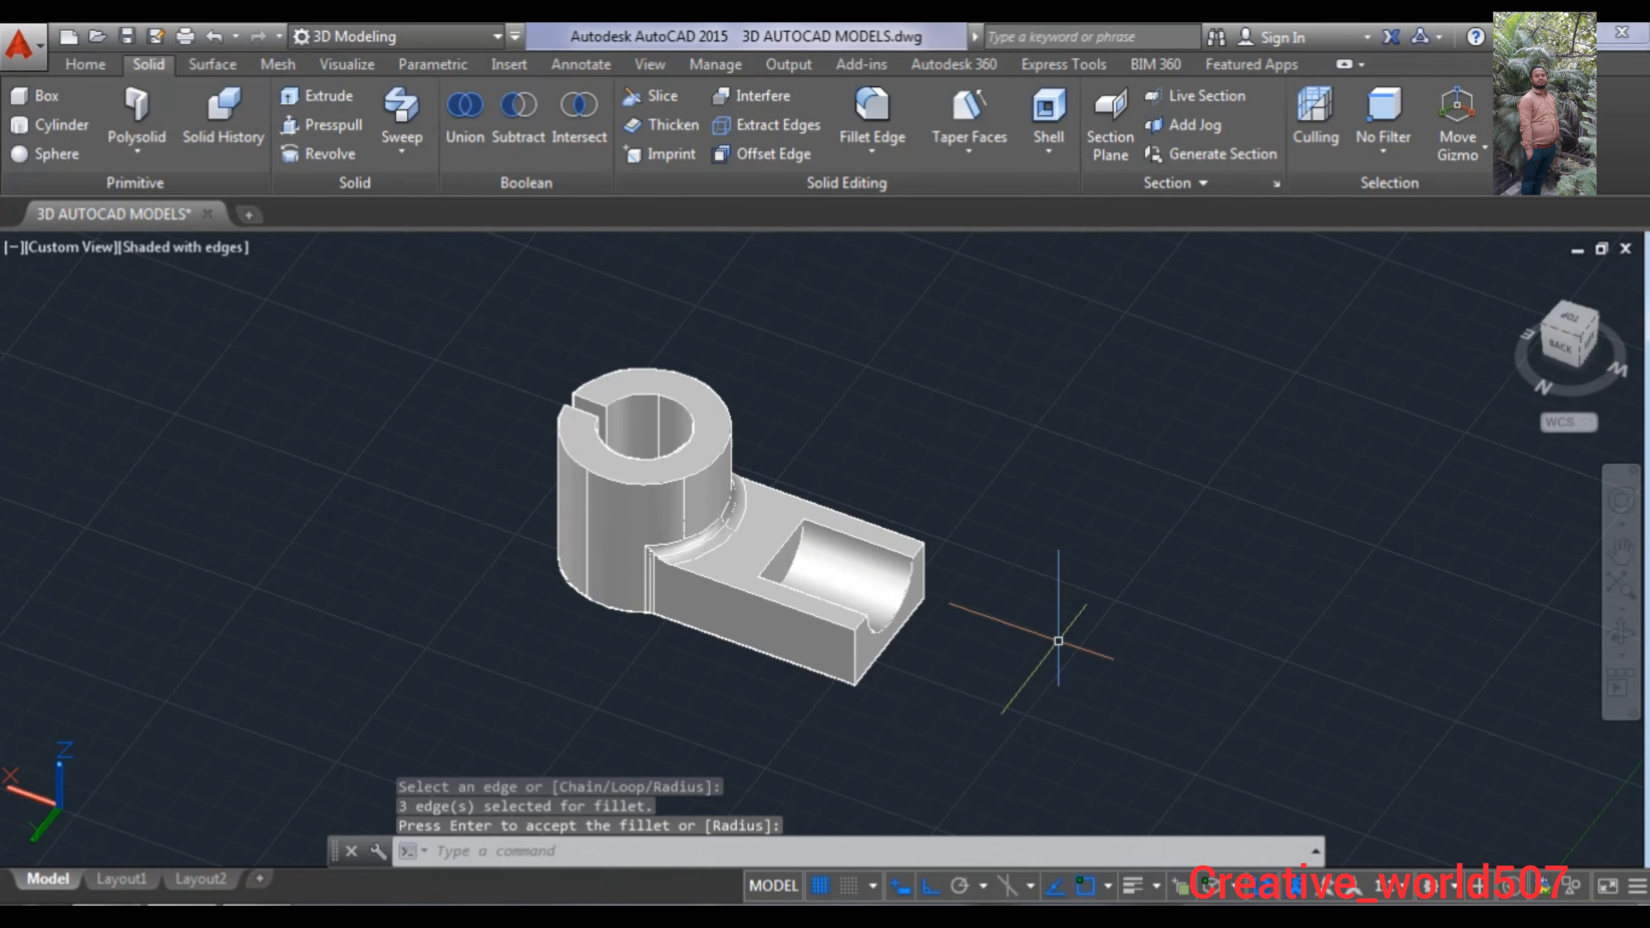
# - Change the color of the finished filleted solid to Magenta and deselect it
pyautogui.keyDown('shift'); pyautogui.moveTo(1032, 626); pyautogui.dragTo(747, 634, button='middle'); pyautogui.keyUp('shift')
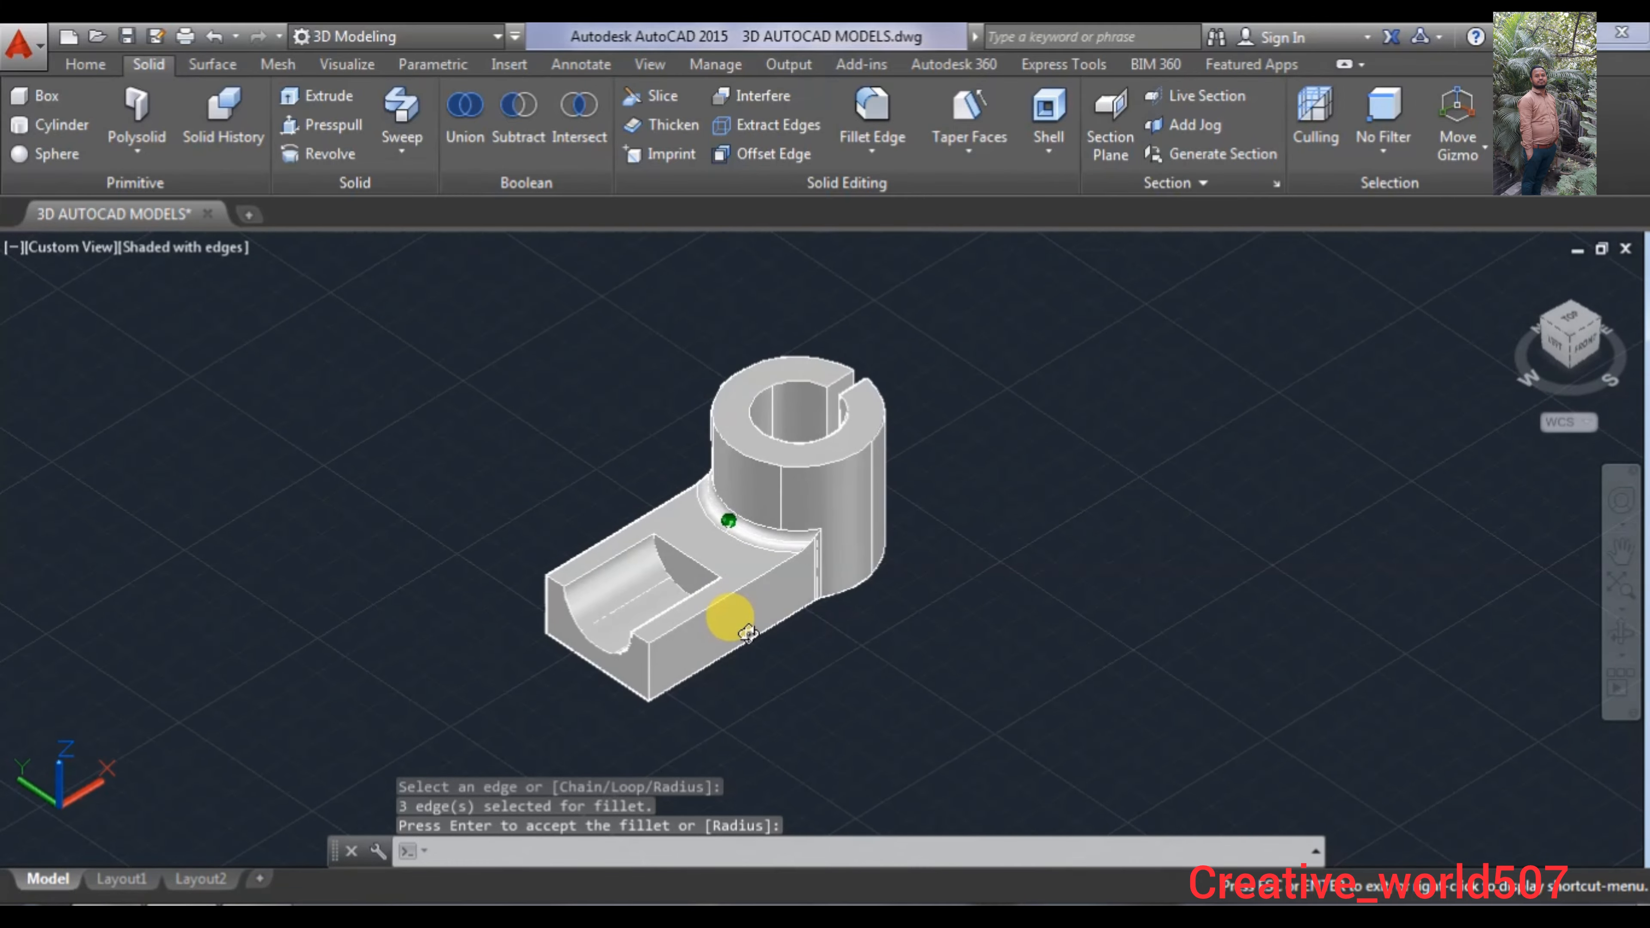
pyautogui.scroll(3, 759, 549)
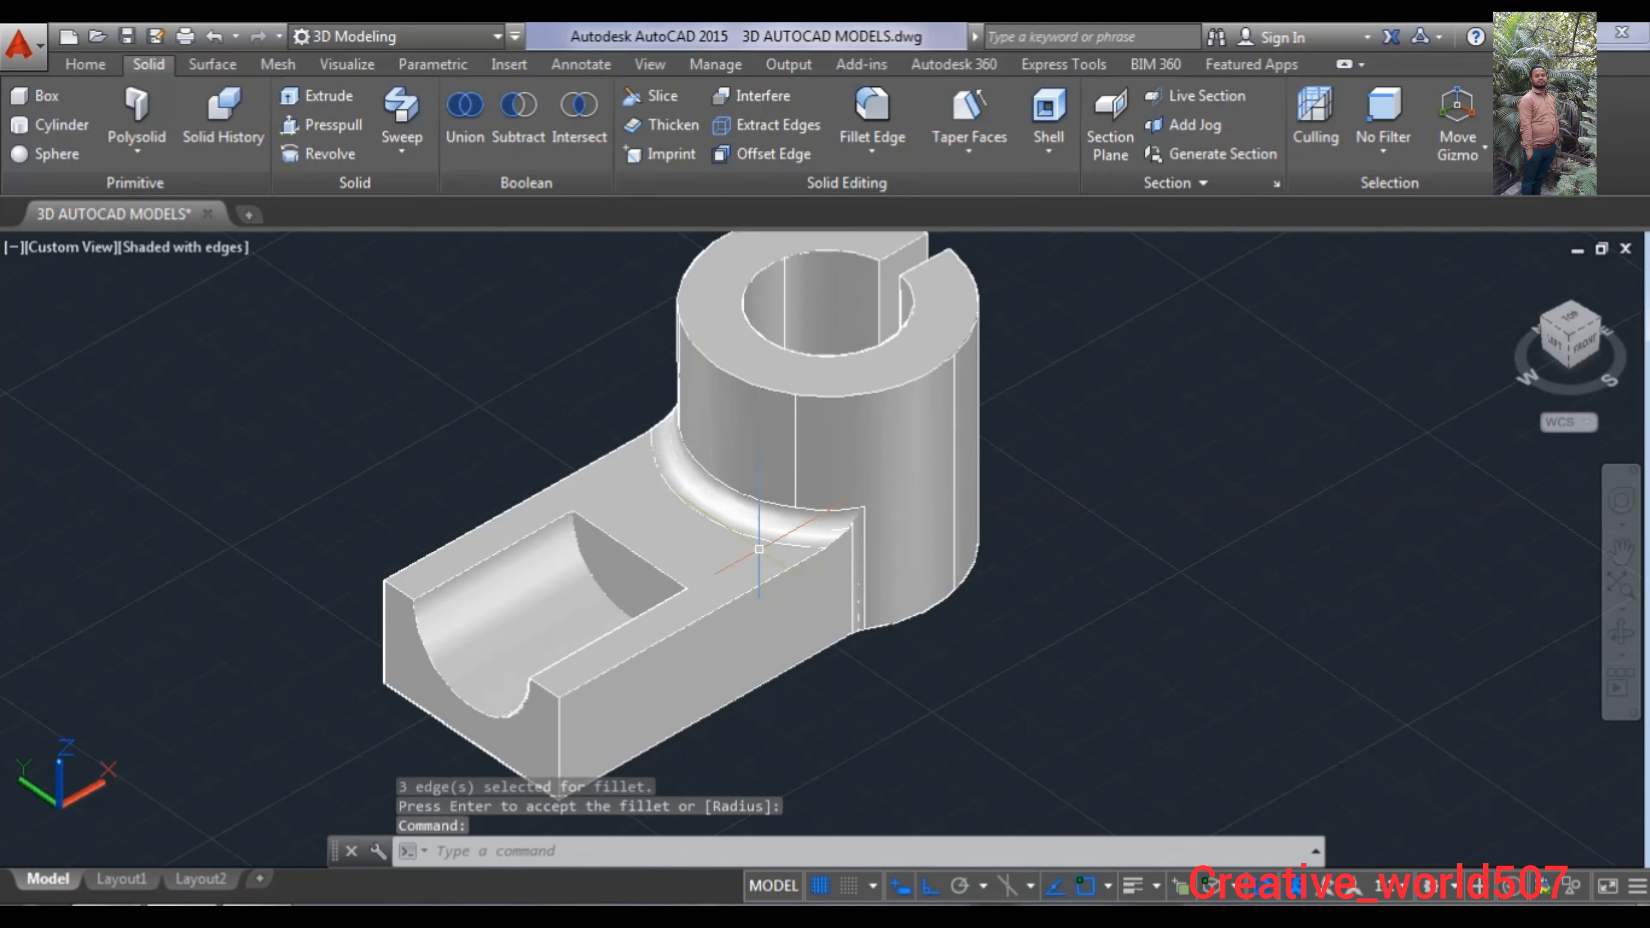
pyautogui.scroll(-3, 759, 549)
pyautogui.moveTo(759, 549); pyautogui.dragTo(783, 557, button='middle')
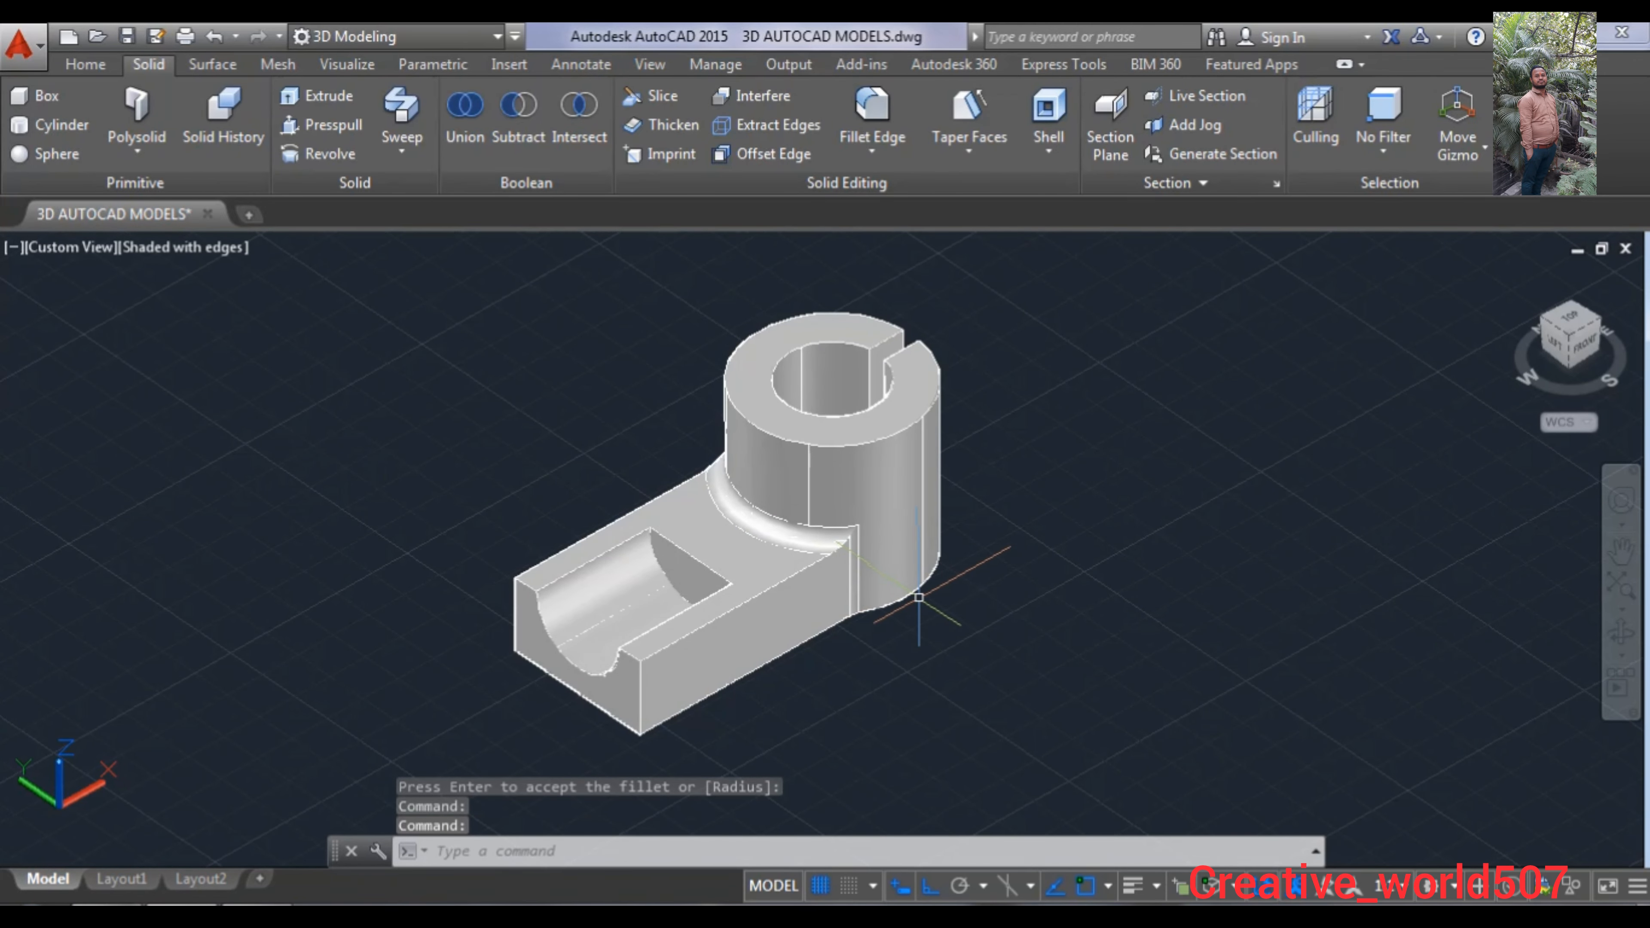
pyautogui.press('Escape')
pyautogui.click(788, 479)
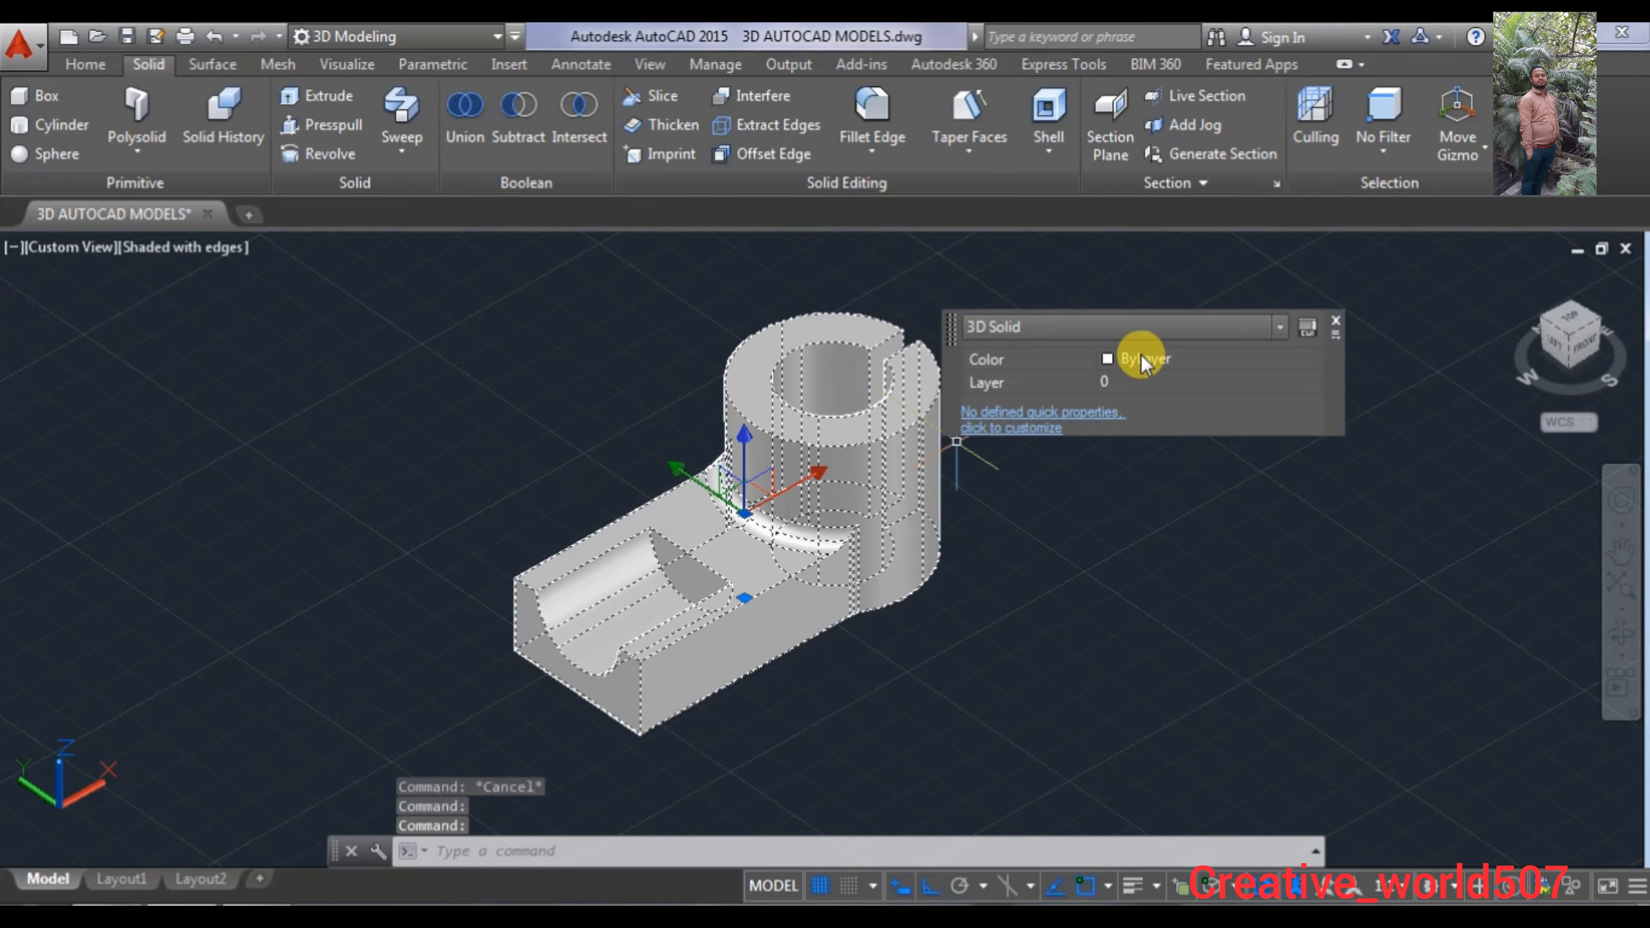
pyautogui.click(1141, 353)
pyautogui.click(1133, 356)
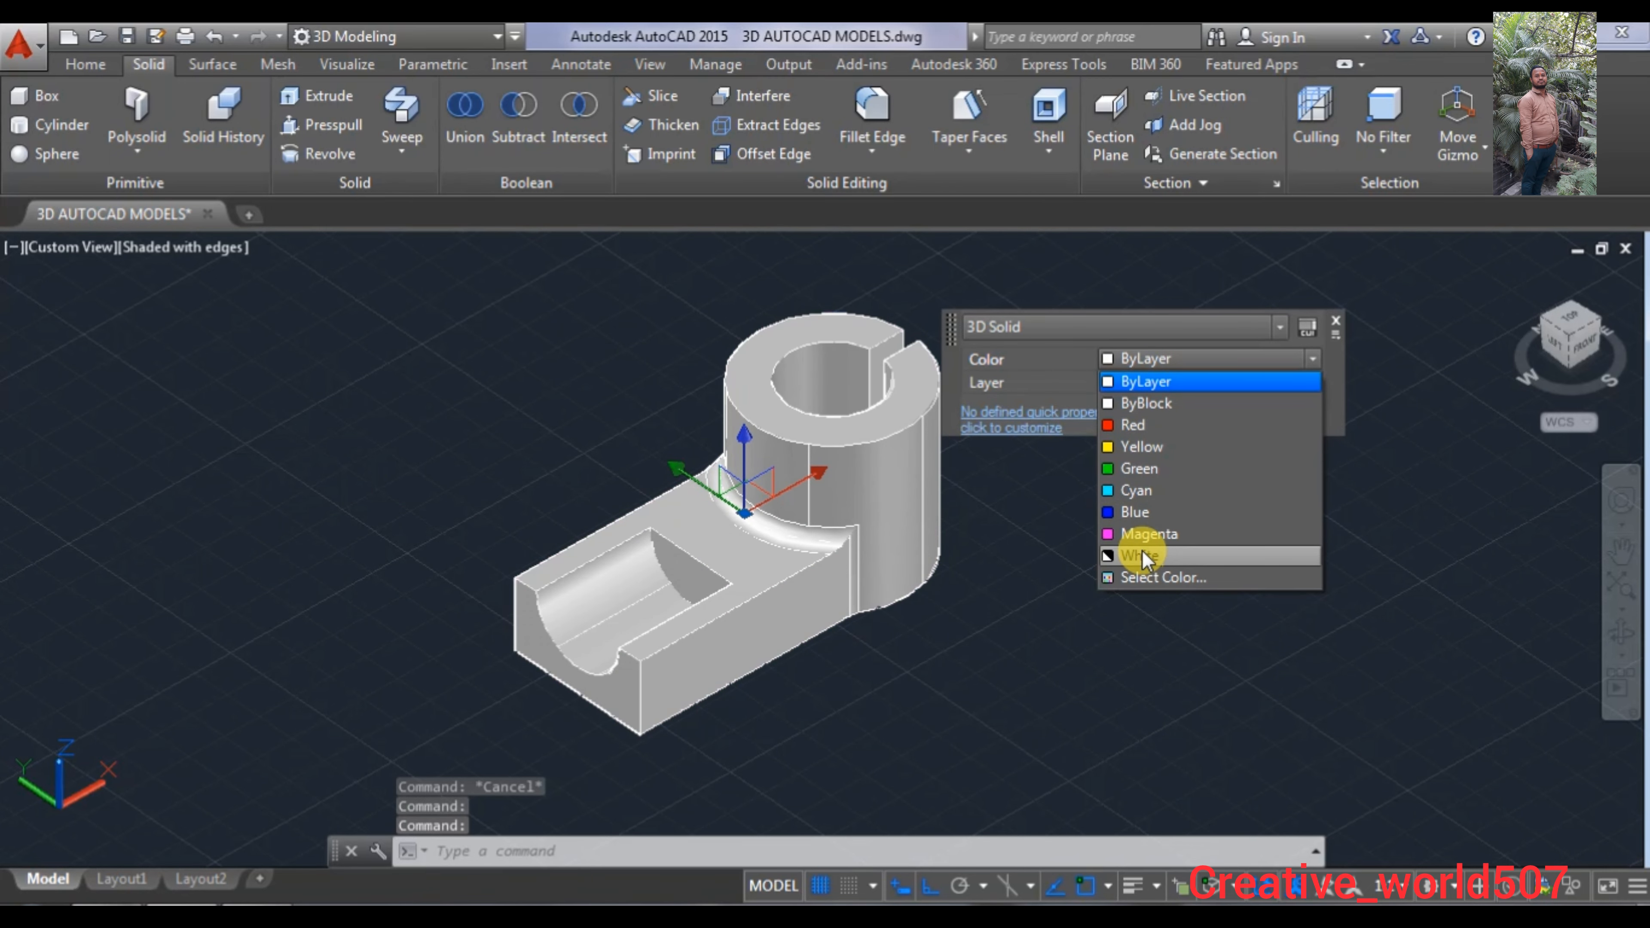
pyautogui.click(1140, 538)
pyautogui.press('Escape')
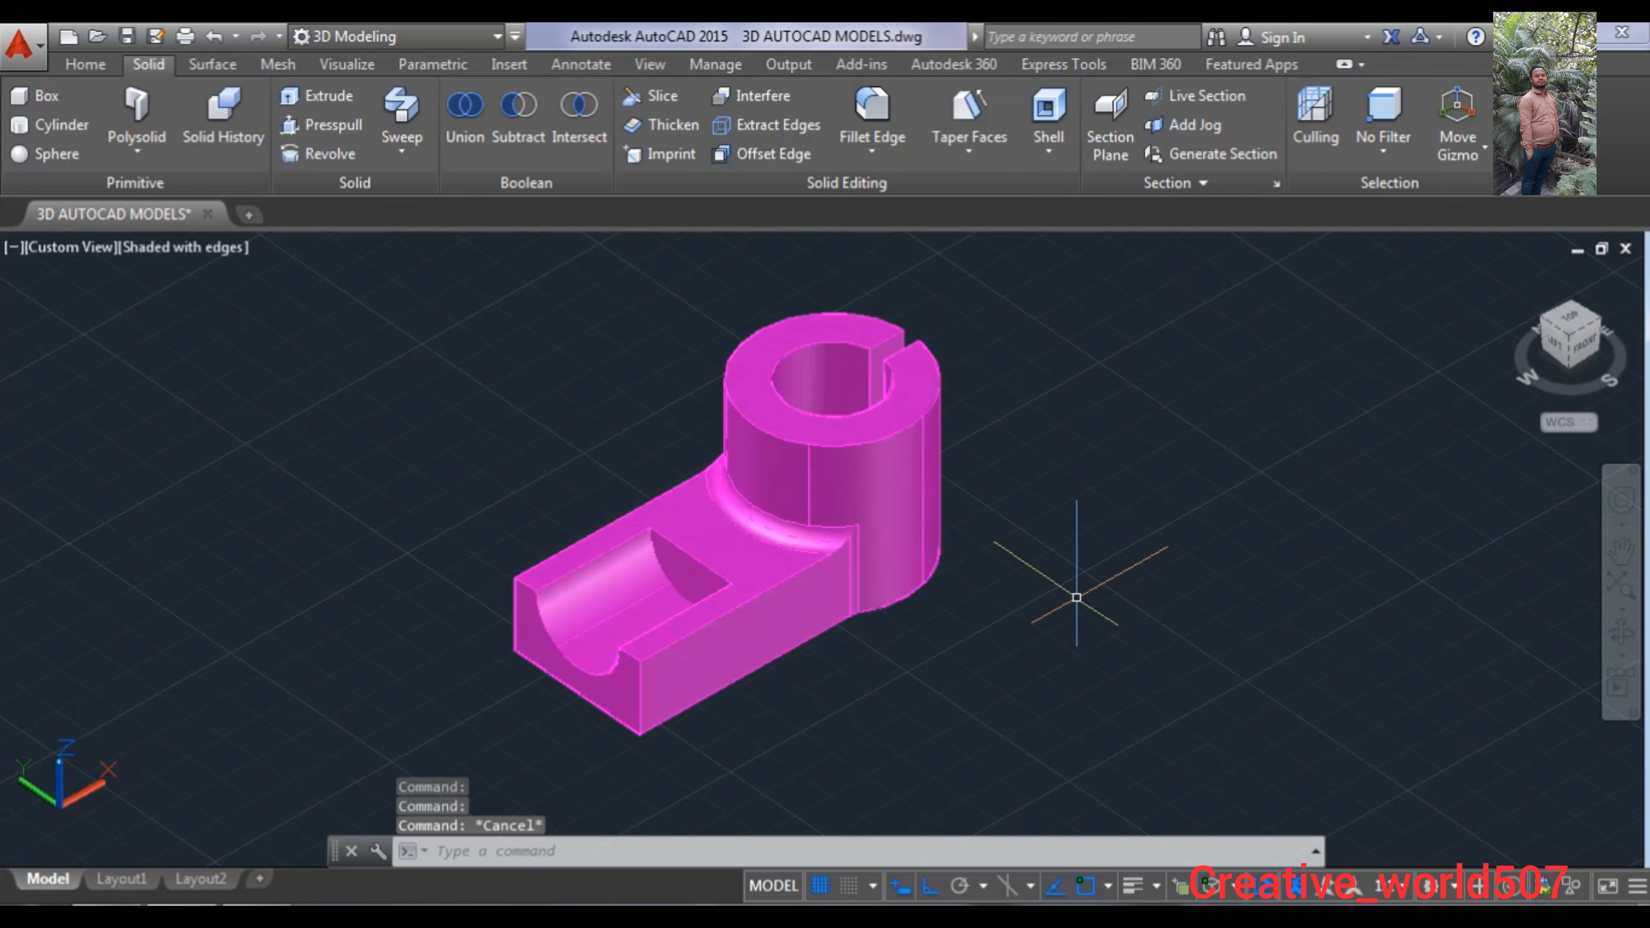
# - Turn off the drawing grid and save the drawing
pyautogui.scroll(3, 1065, 618)
pyautogui.moveTo(1082, 623); pyautogui.dragTo(1091, 614, button='middle')
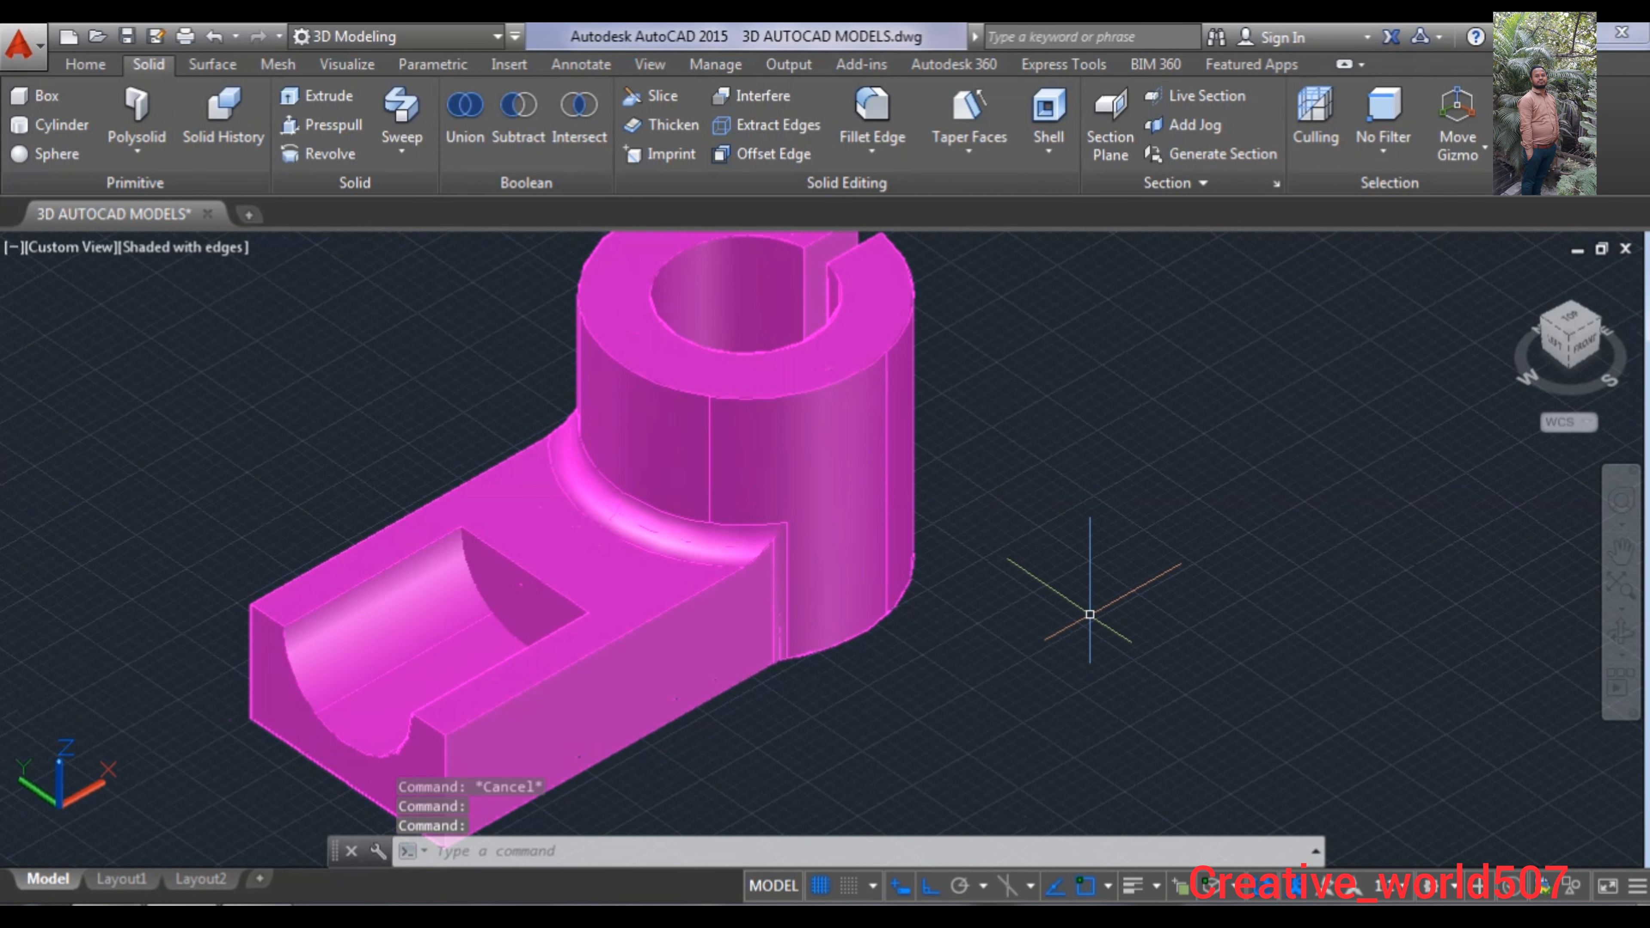
pyautogui.click(822, 878)
pyautogui.scroll(-2, 1068, 535)
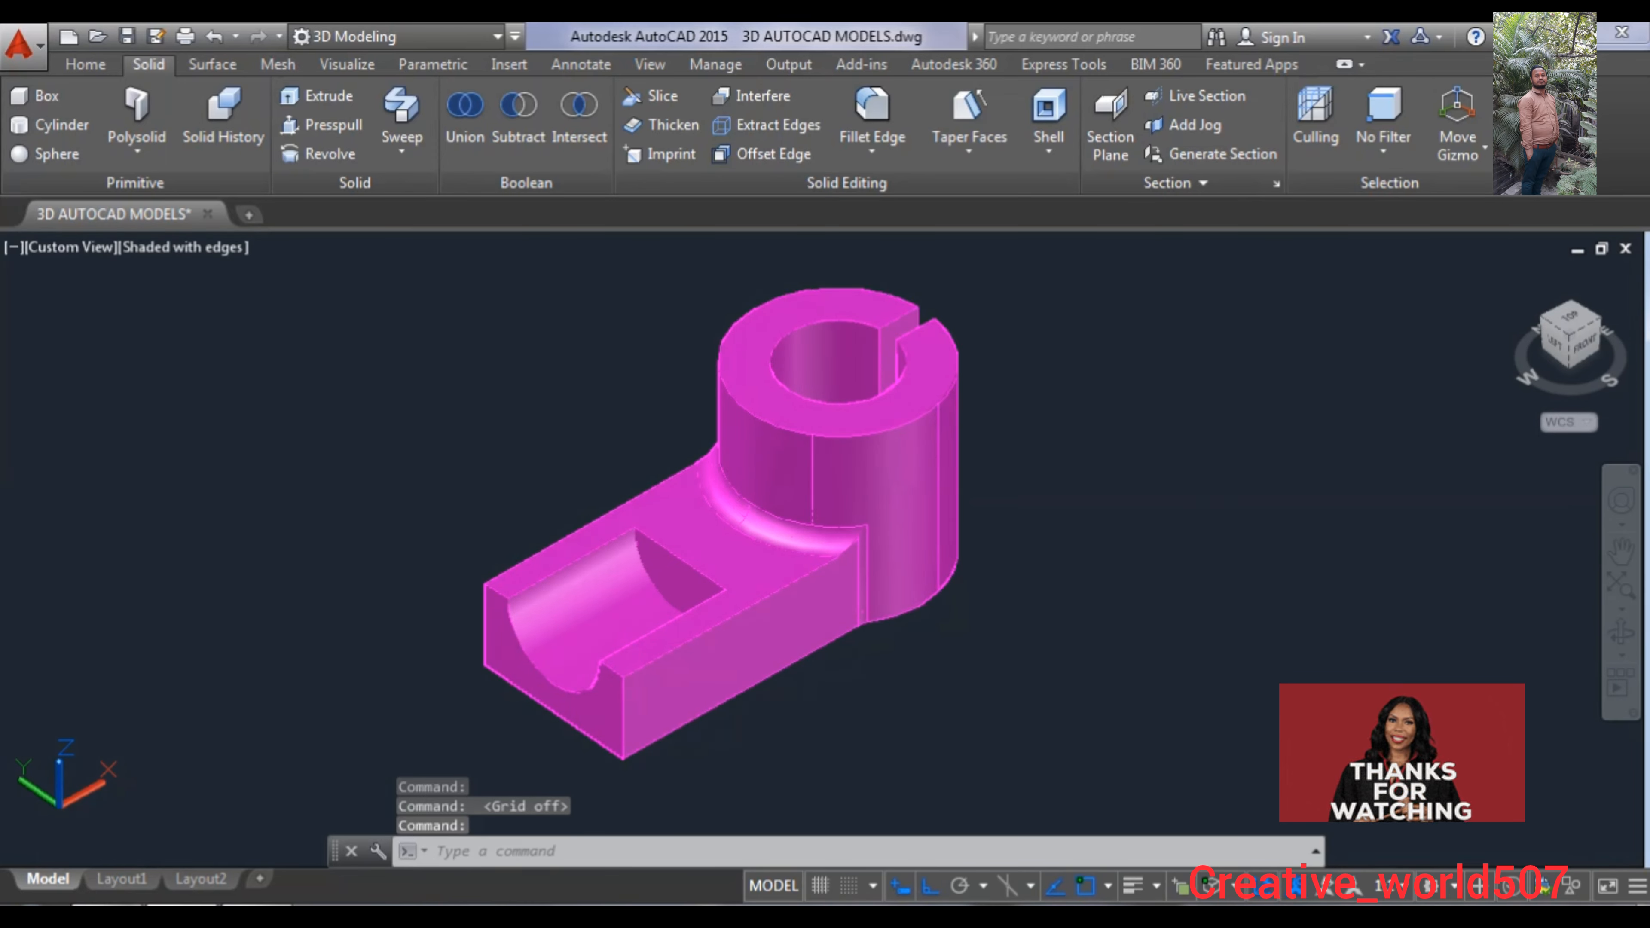
pyautogui.hotkey('ctrl', 's')
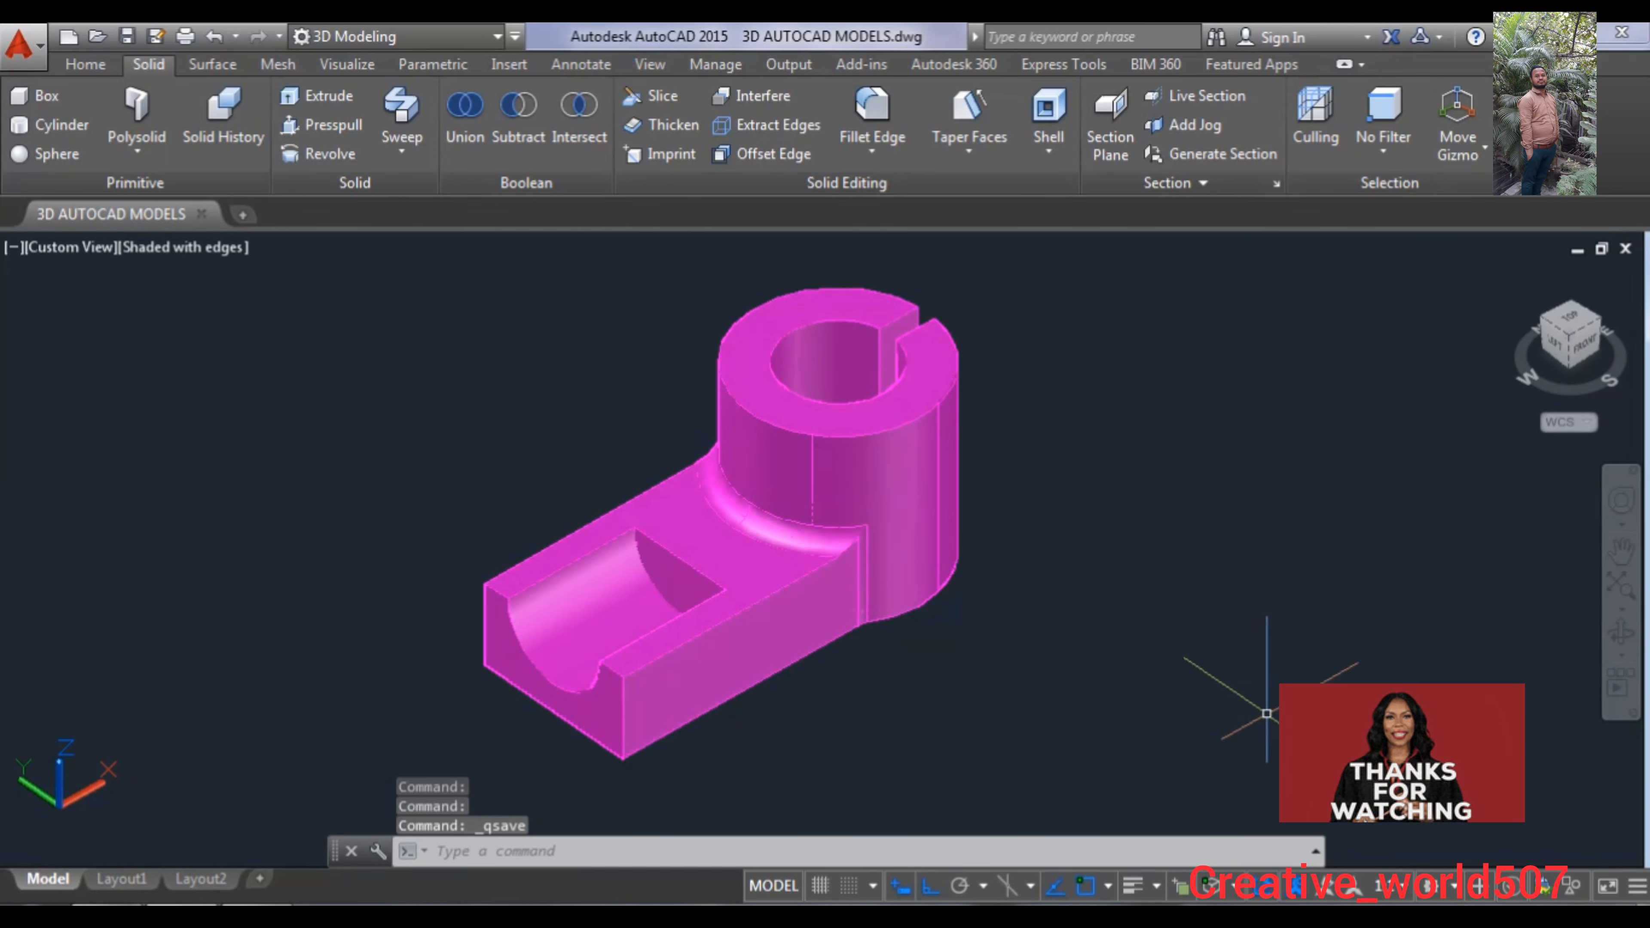